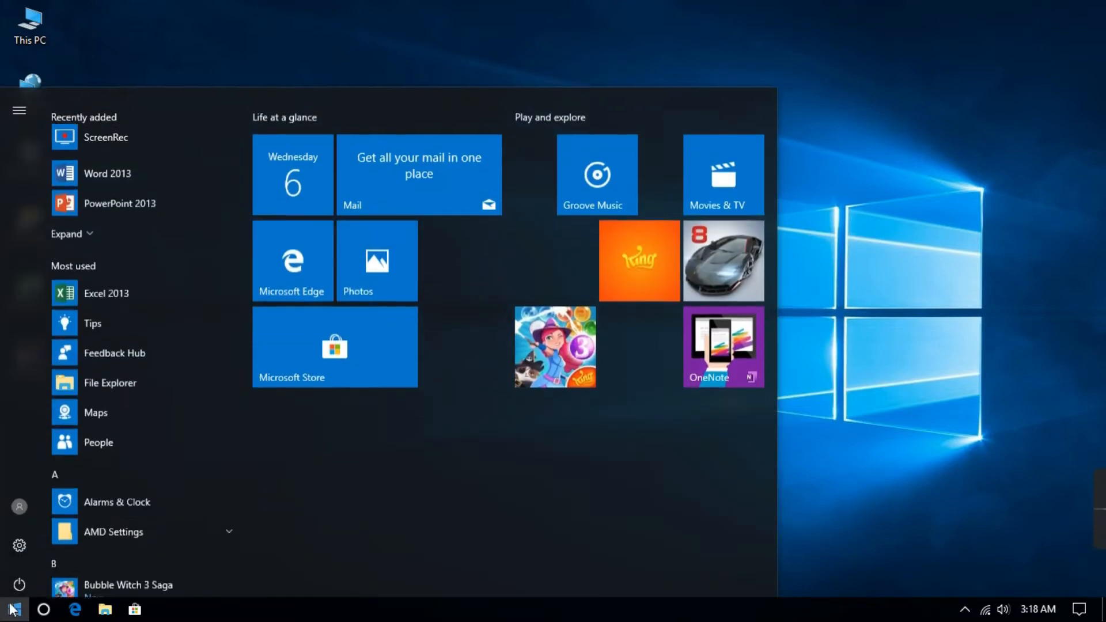
Launch Excel with a new blank workbook and dismiss the Office activation prompt.
{"action": "left_click", "coordinate": [167, 278]}
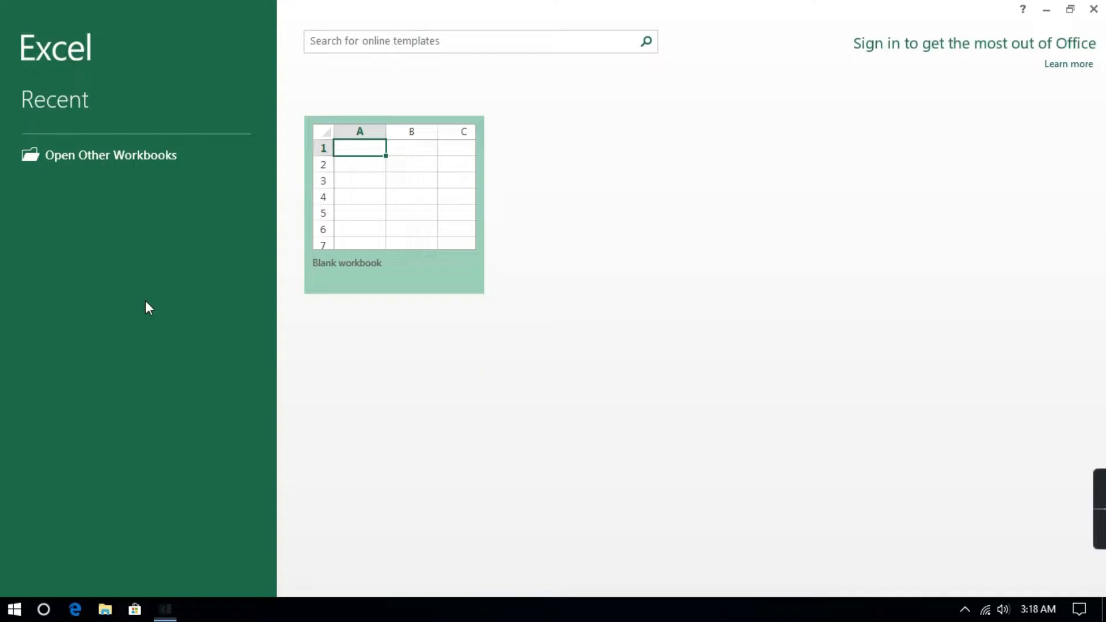
{"action": "left_click", "coordinate": [343, 230]}
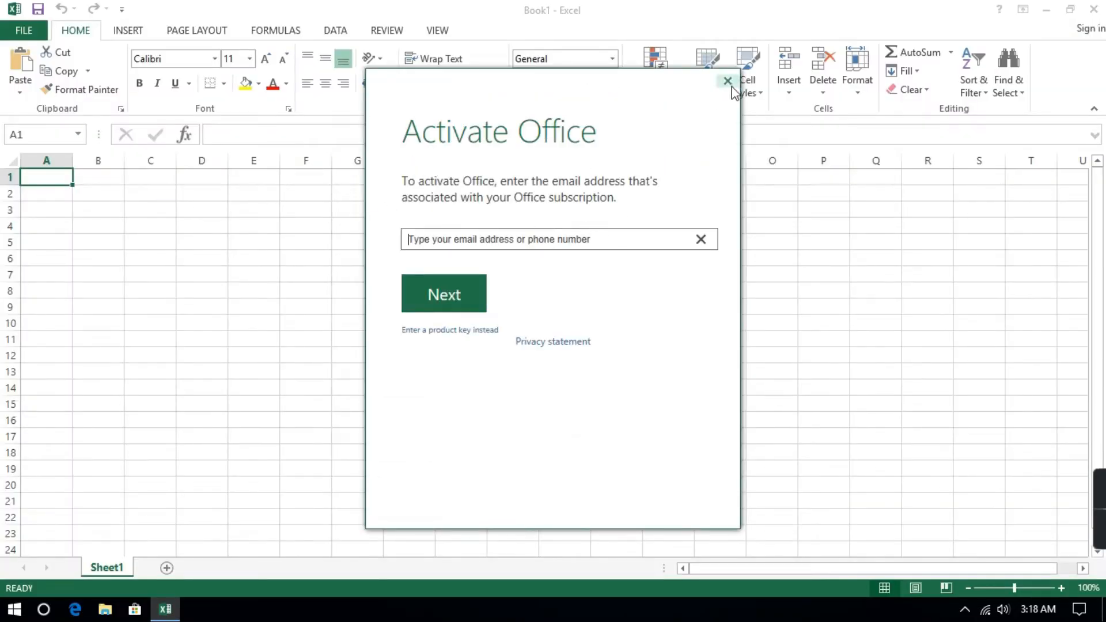
{"action": "left_click", "coordinate": [728, 82]}
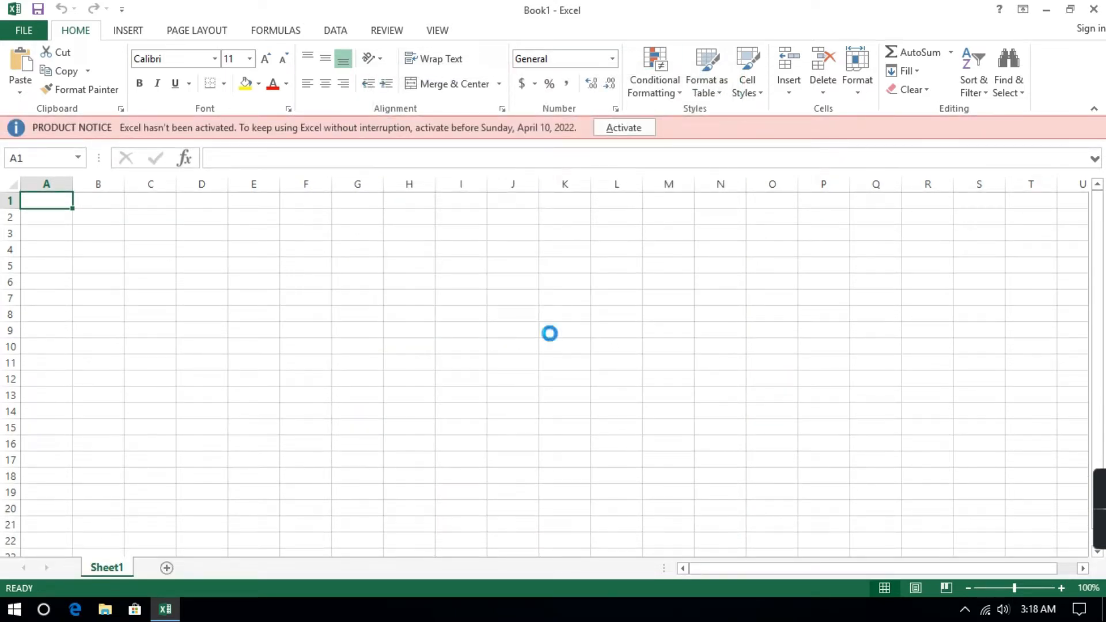
Enter the header "Name of students" in cell A1 and autofit column A to the text.
{"action": "scroll", "coordinate": [550, 334], "scroll_direction": "up", "scroll_amount": 4, "text": "ctrl"}
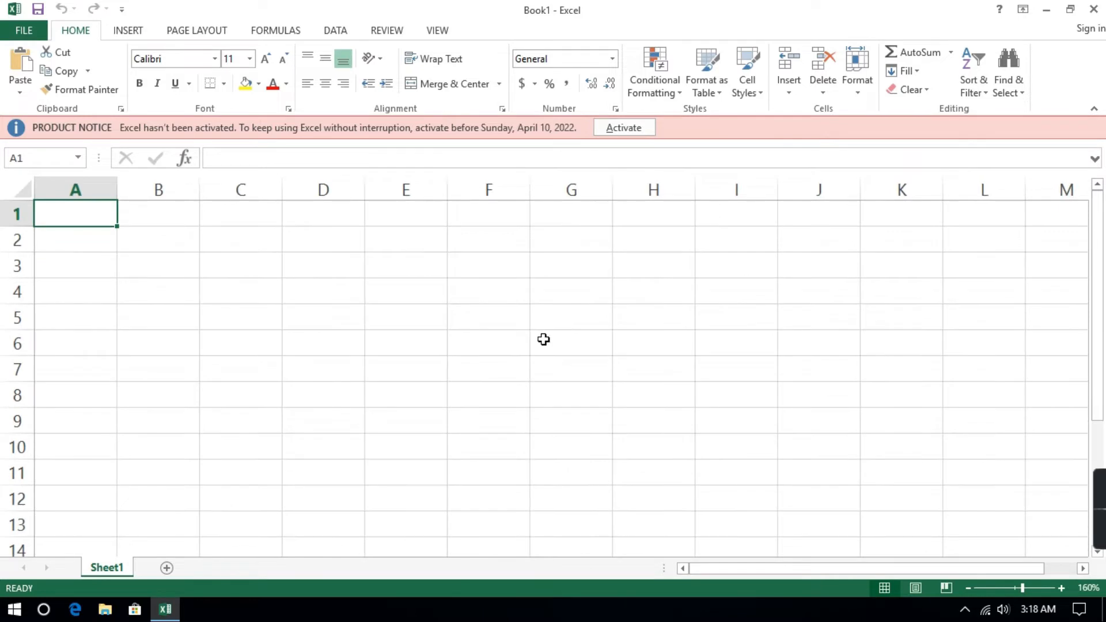
{"action": "scroll", "coordinate": [550, 334], "scroll_direction": "up", "scroll_amount": 1, "text": "ctrl"}
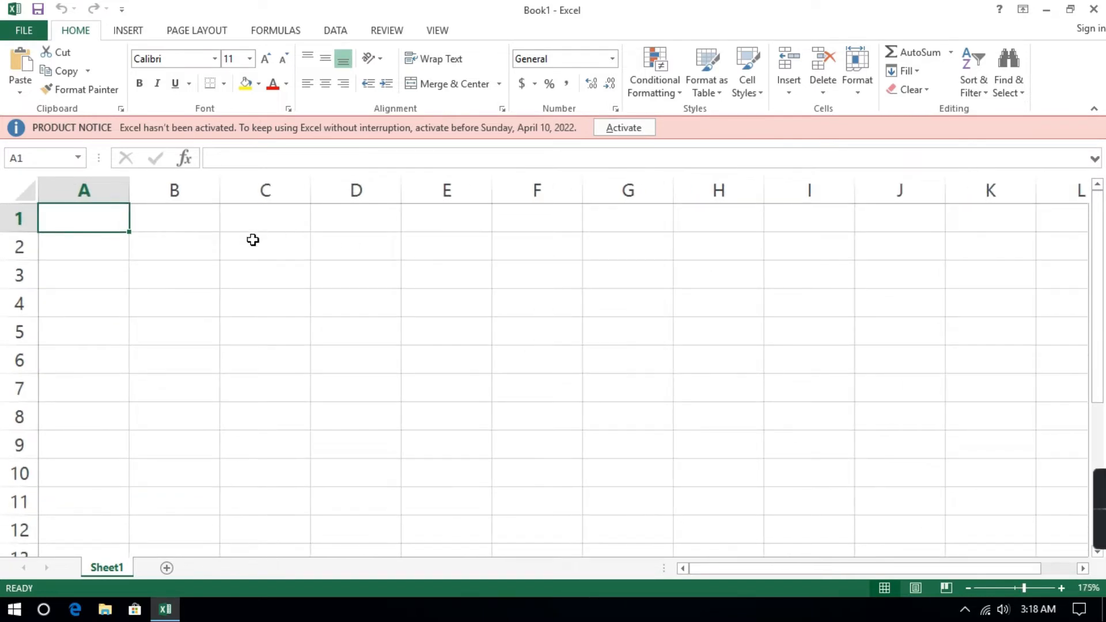
{"action": "scroll", "coordinate": [253, 276], "scroll_direction": "down", "scroll_amount": 3, "text": "ctrl"}
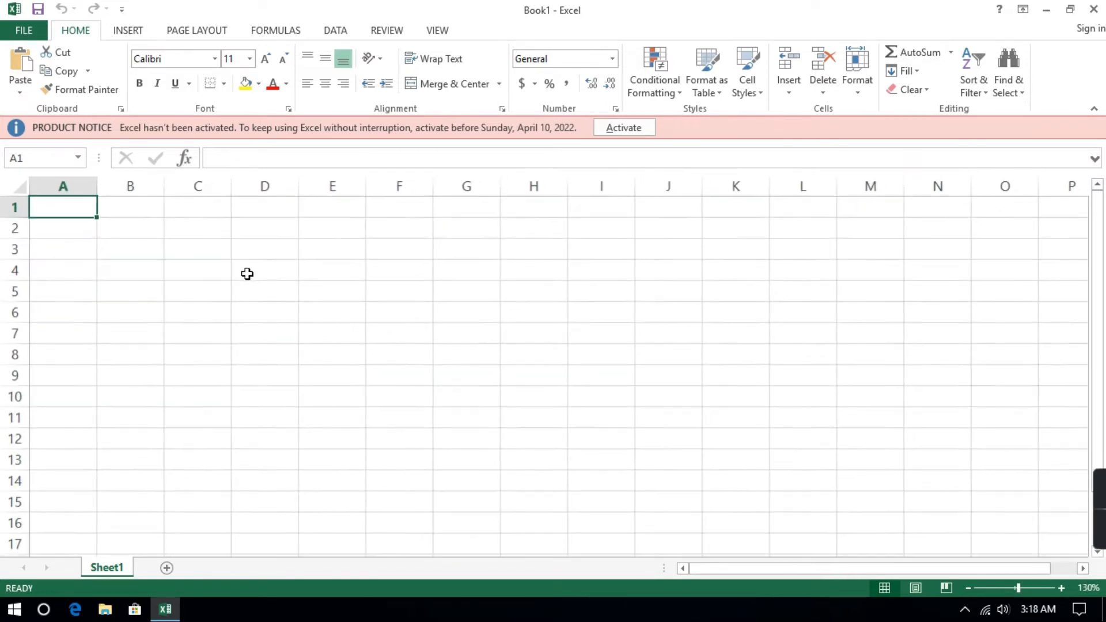
{"action": "scroll", "coordinate": [247, 274], "scroll_direction": "up", "scroll_amount": 2, "text": "ctrl"}
{"action": "scroll", "coordinate": [257, 282], "scroll_direction": "up", "scroll_amount": 1, "text": "ctrl"}
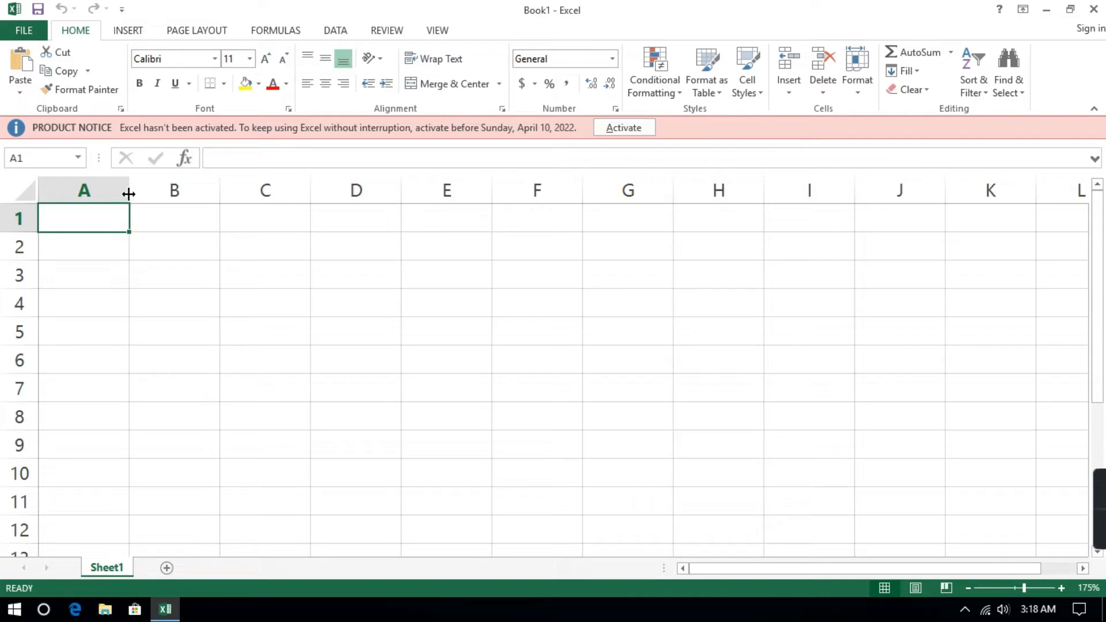
{"action": "double_click", "coordinate": [104, 218]}
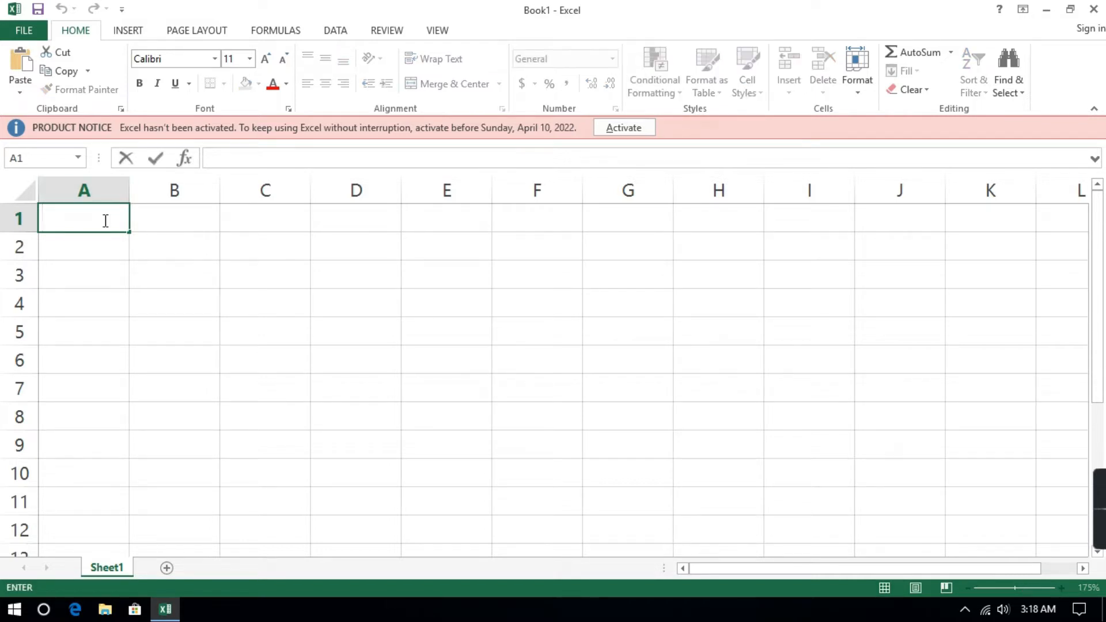
{"action": "type", "text": "Name"}
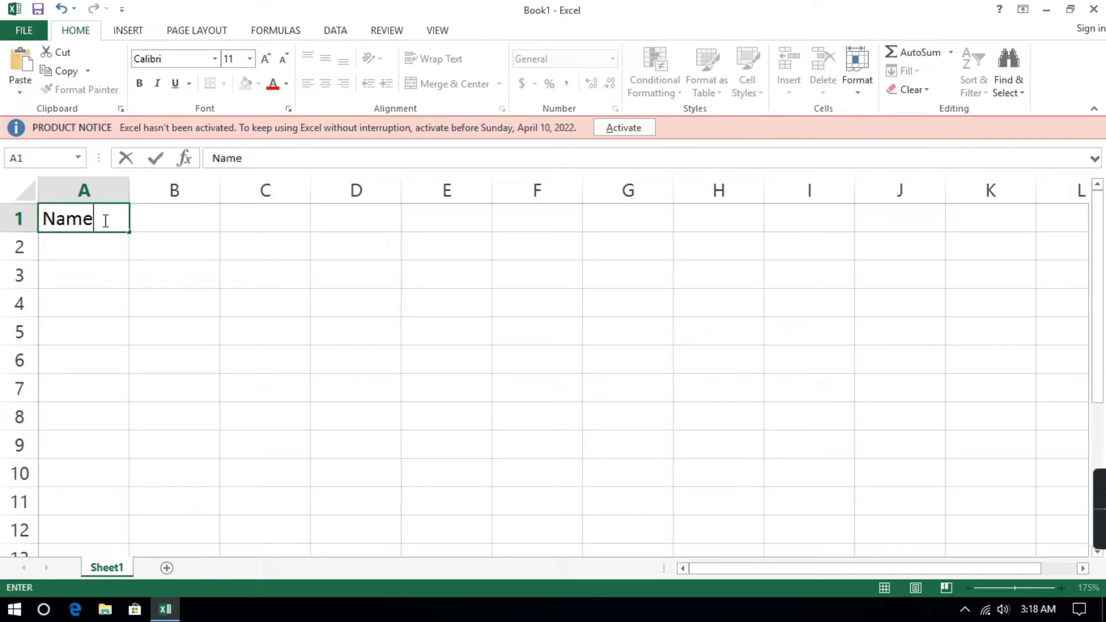
{"action": "type", "text": " of students"}
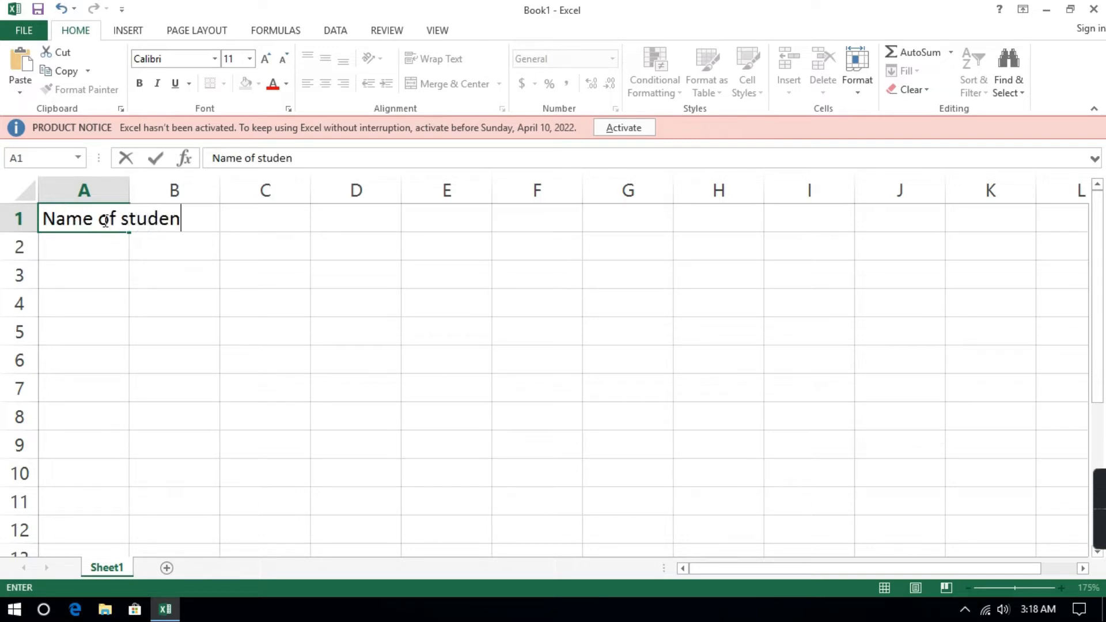
{"action": "left_click", "coordinate": [327, 248]}
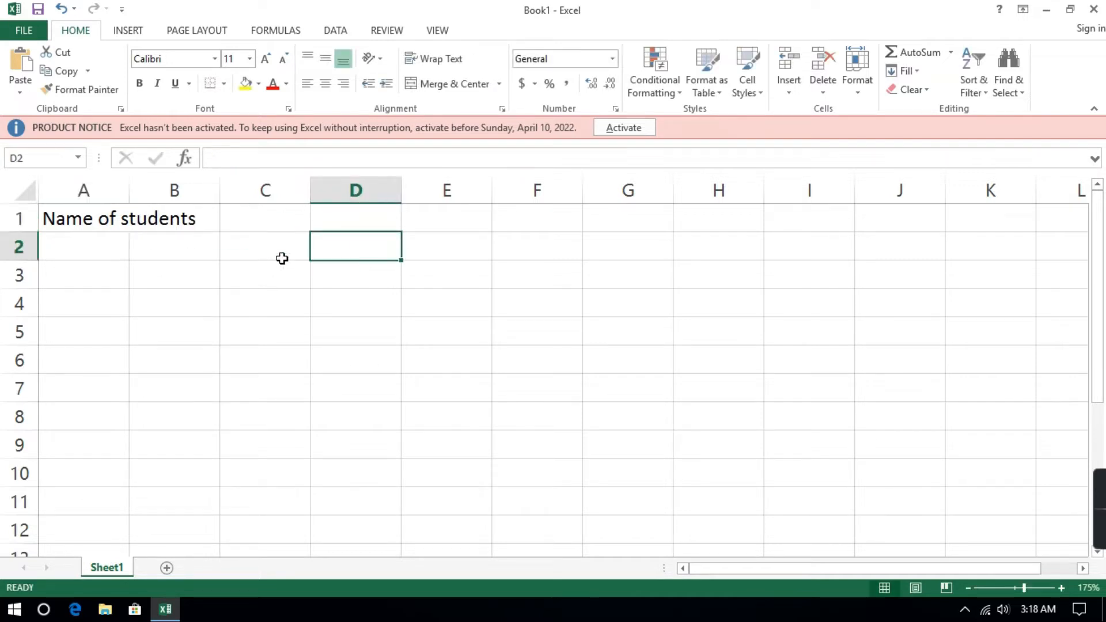
{"action": "double_click", "coordinate": [131, 188]}
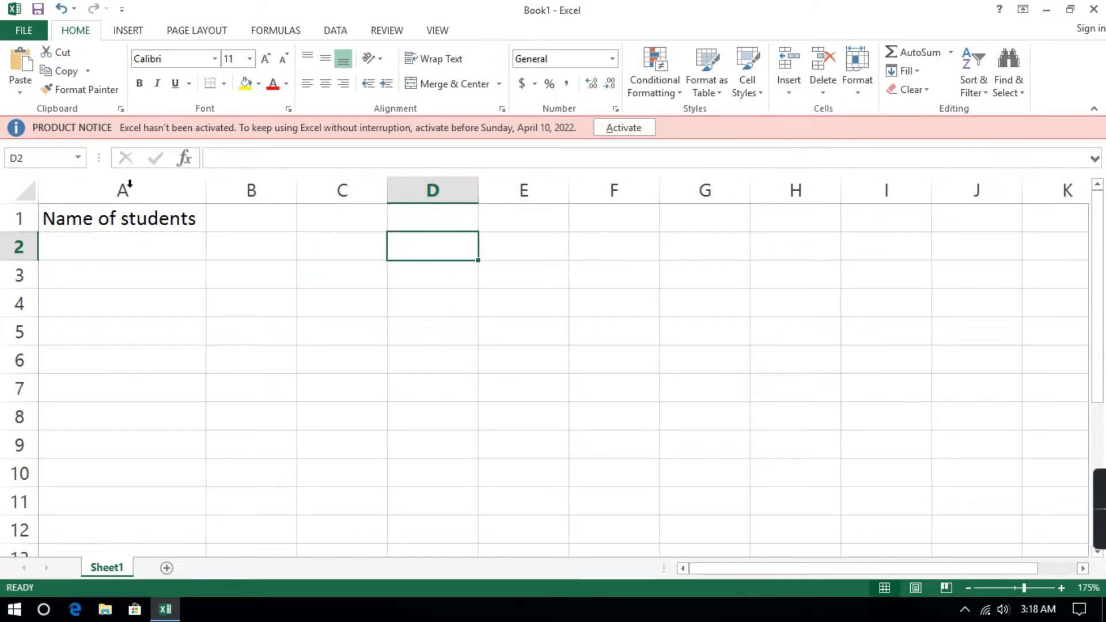
Enter the headers "Location" in cell B1 and "Maths" in cell C1.
{"action": "left_click", "coordinate": [181, 225]}
{"action": "left_click", "coordinate": [257, 218]}
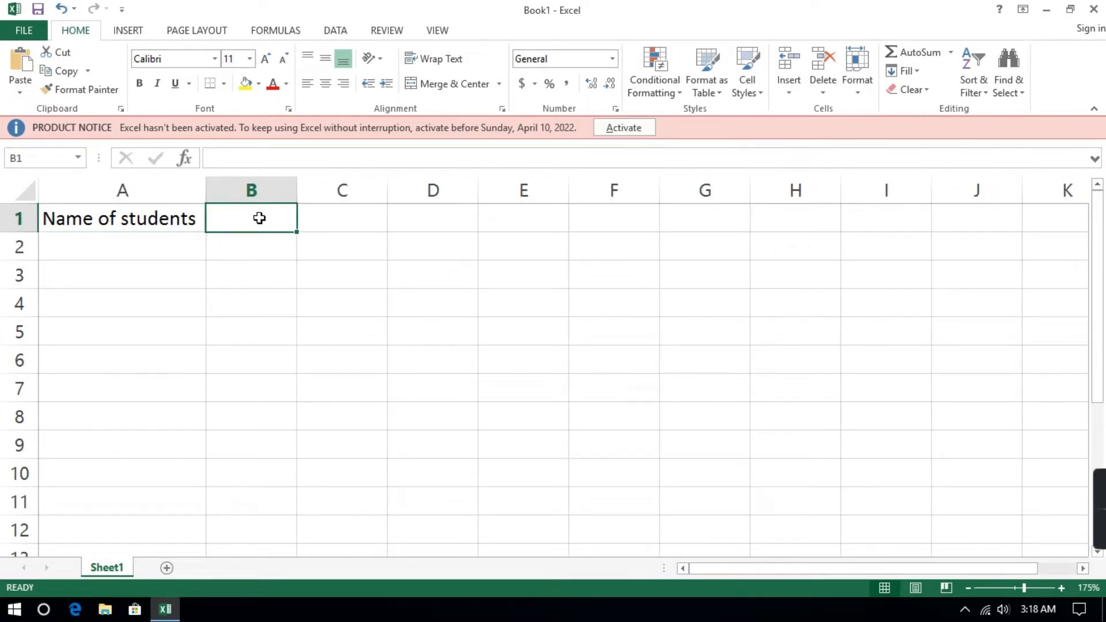
{"action": "type", "text": "L"}
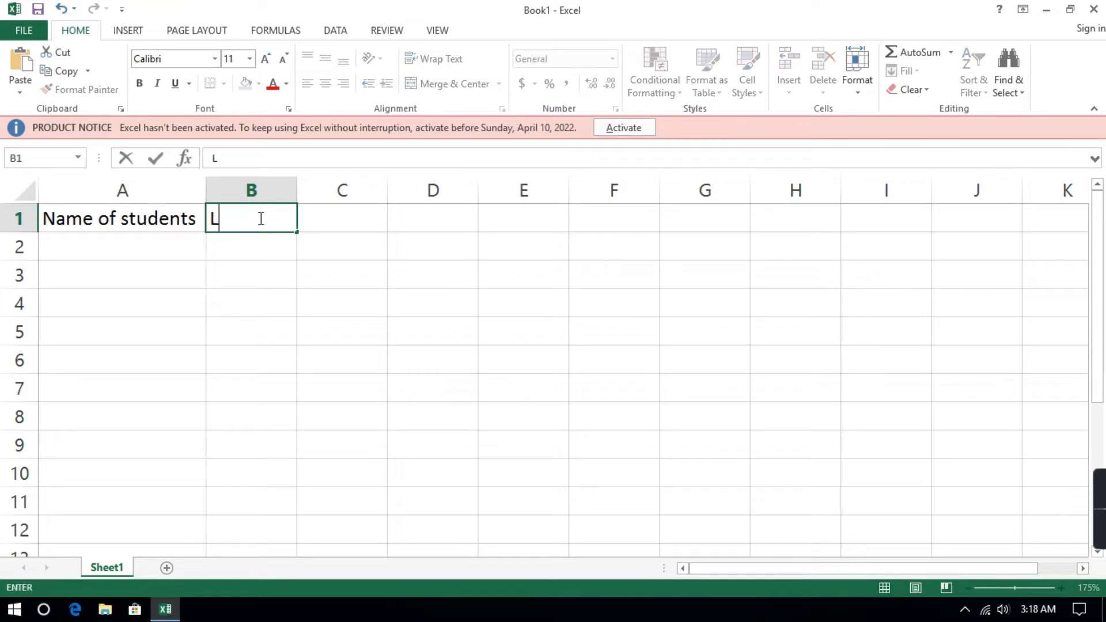
{"action": "type", "text": "ocation"}
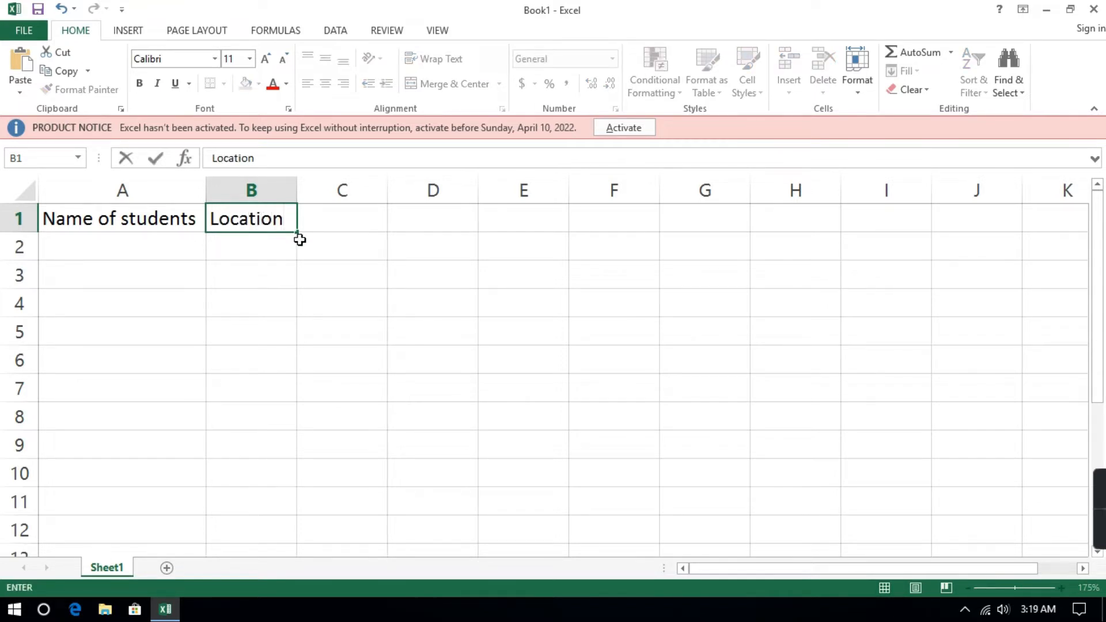
{"action": "left_click", "coordinate": [335, 222]}
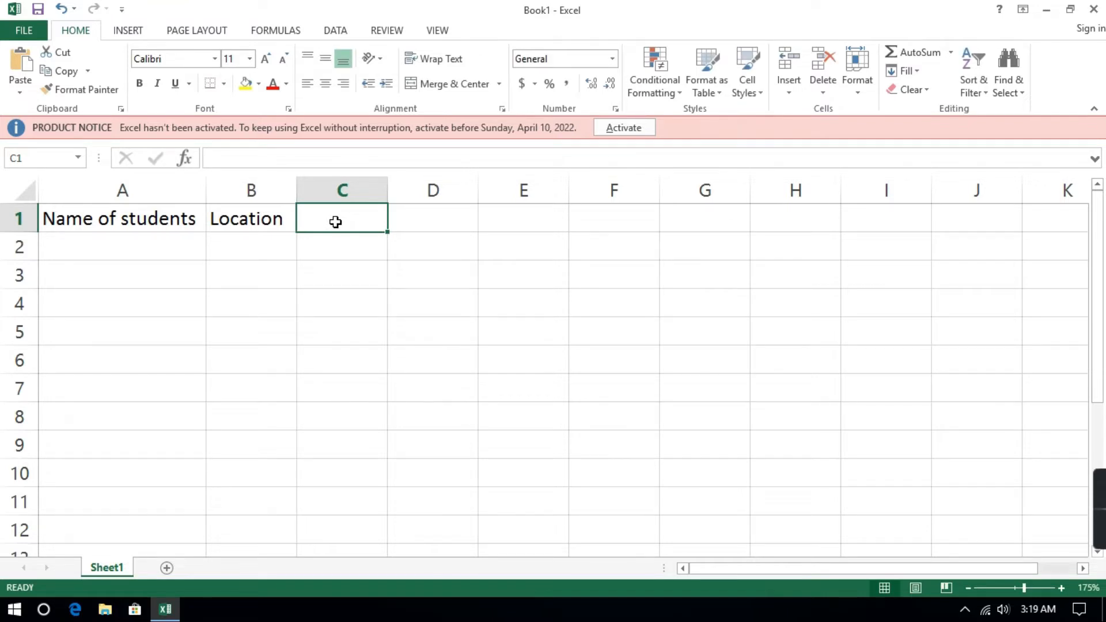
{"action": "type", "text": "M"}
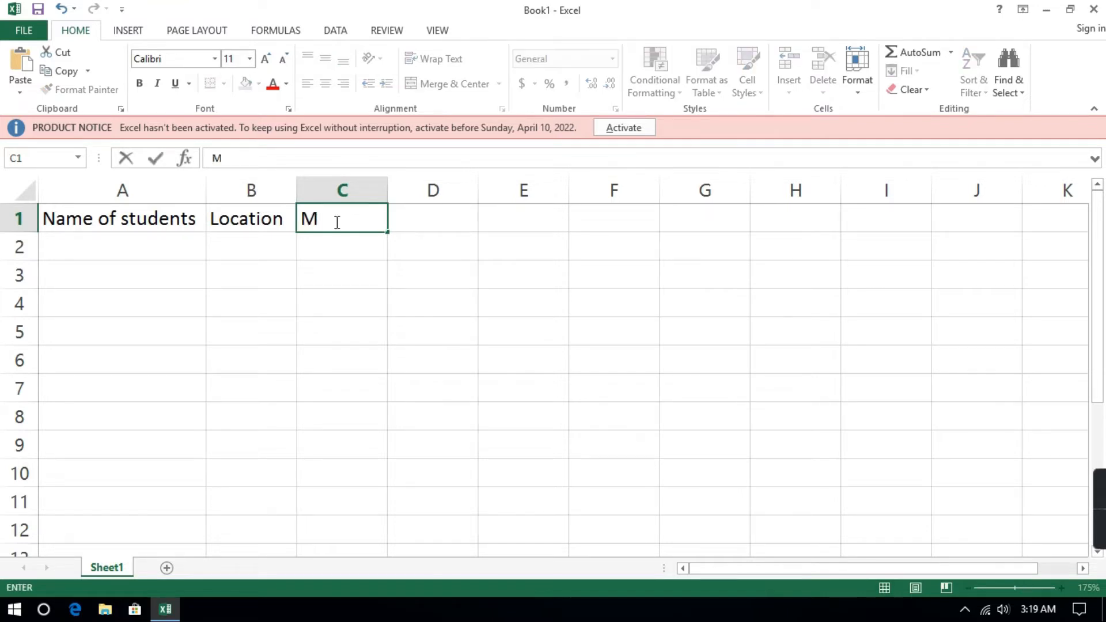
{"action": "type", "text": "aths"}
{"action": "key", "text": "Tab"}
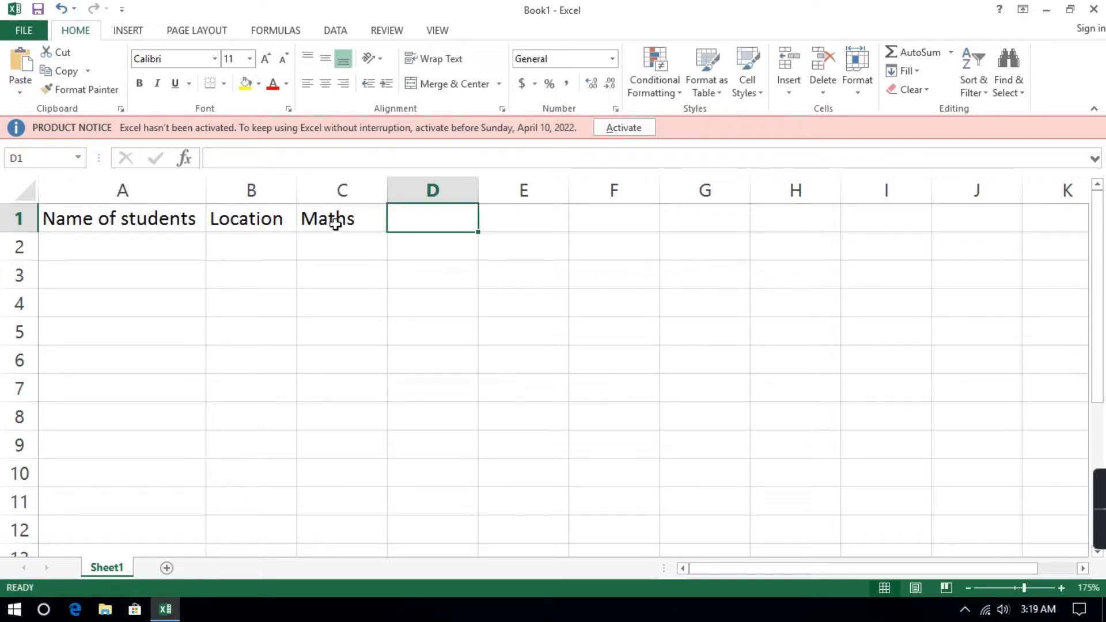
Enter the headers "science" in D1 and "economics" in E1, with column E autofitted to its text.
{"action": "type", "text": "sci"}
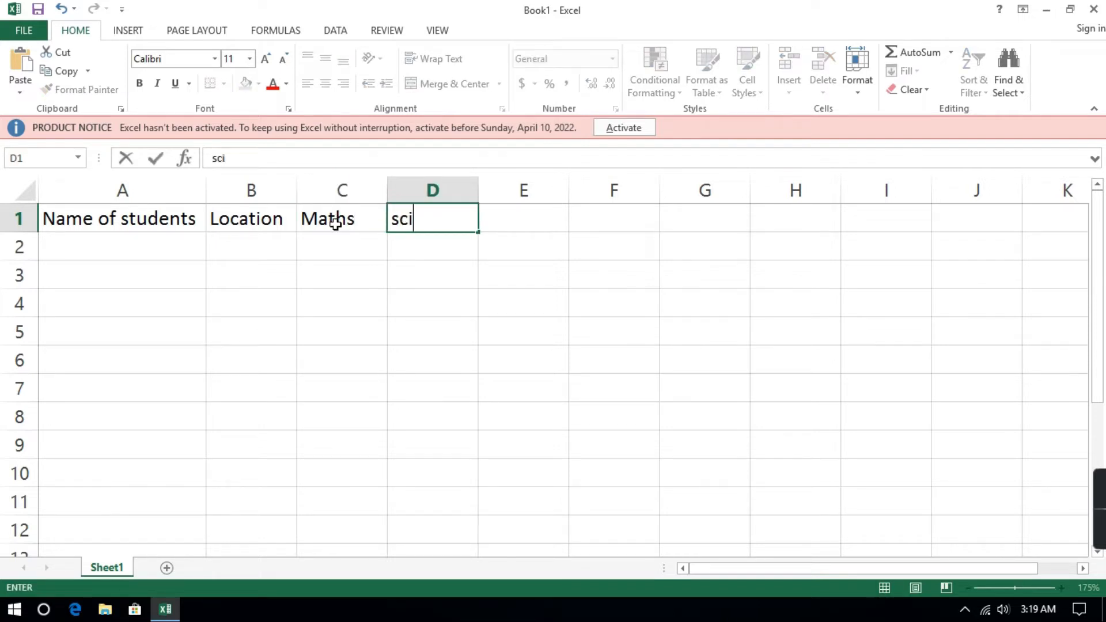
{"action": "type", "text": "ence"}
{"action": "key", "text": "Tab"}
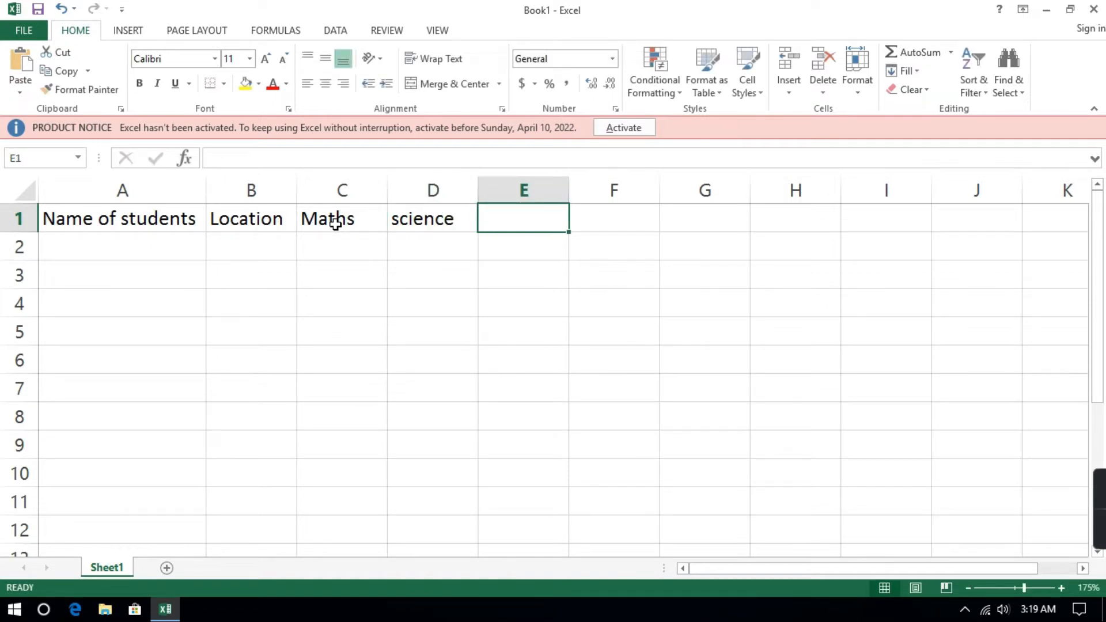
{"action": "type", "text": "econ"}
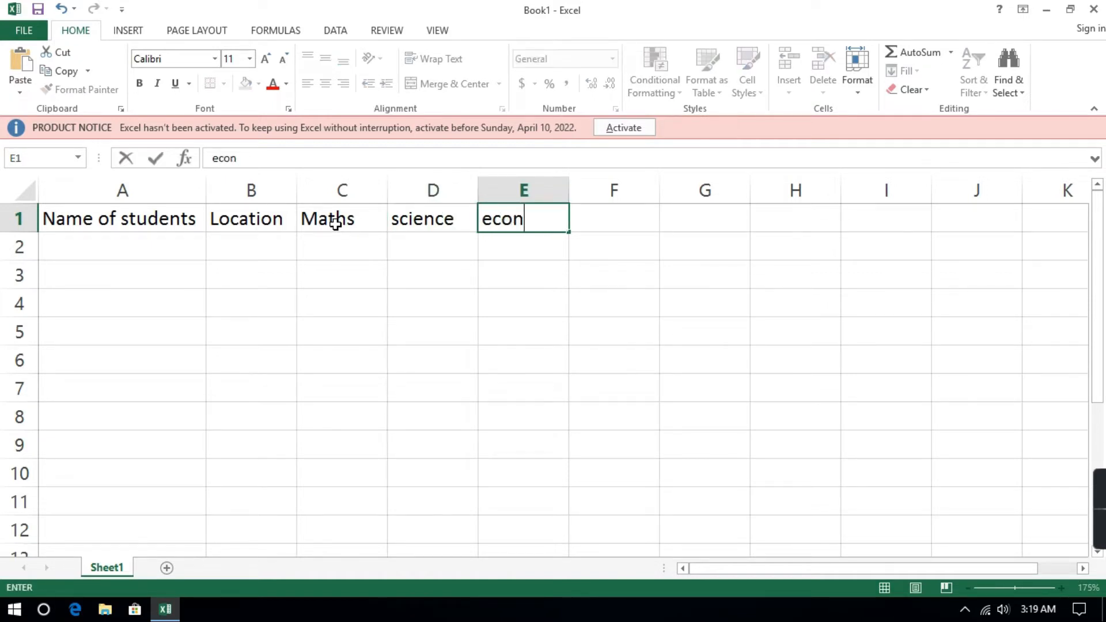
{"action": "type", "text": "omics"}
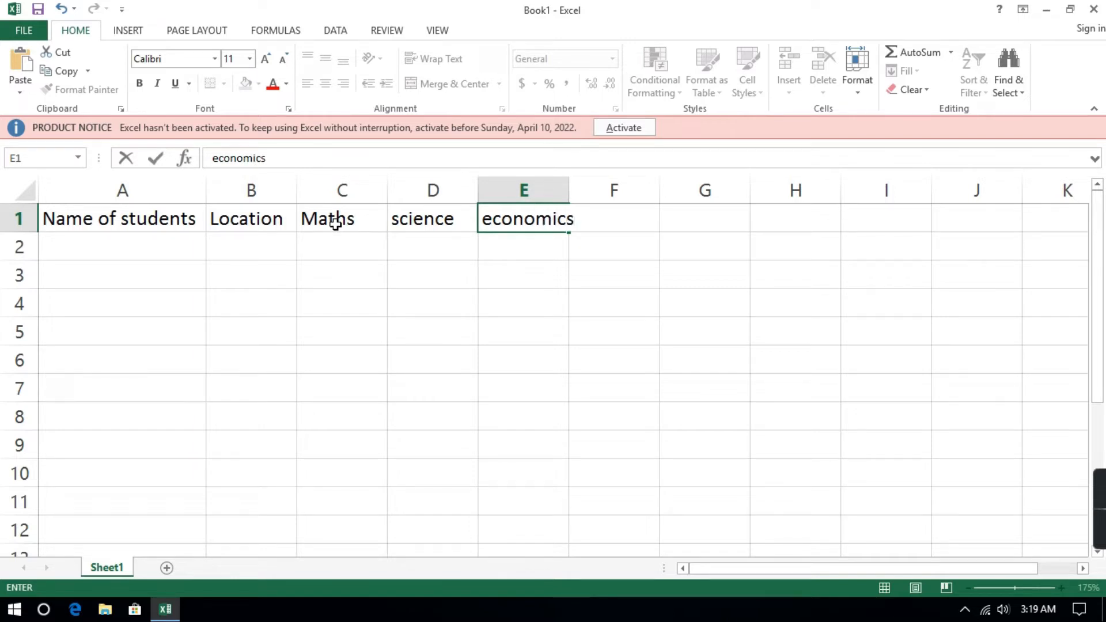
{"action": "left_click", "coordinate": [634, 245]}
{"action": "double_click", "coordinate": [569, 190]}
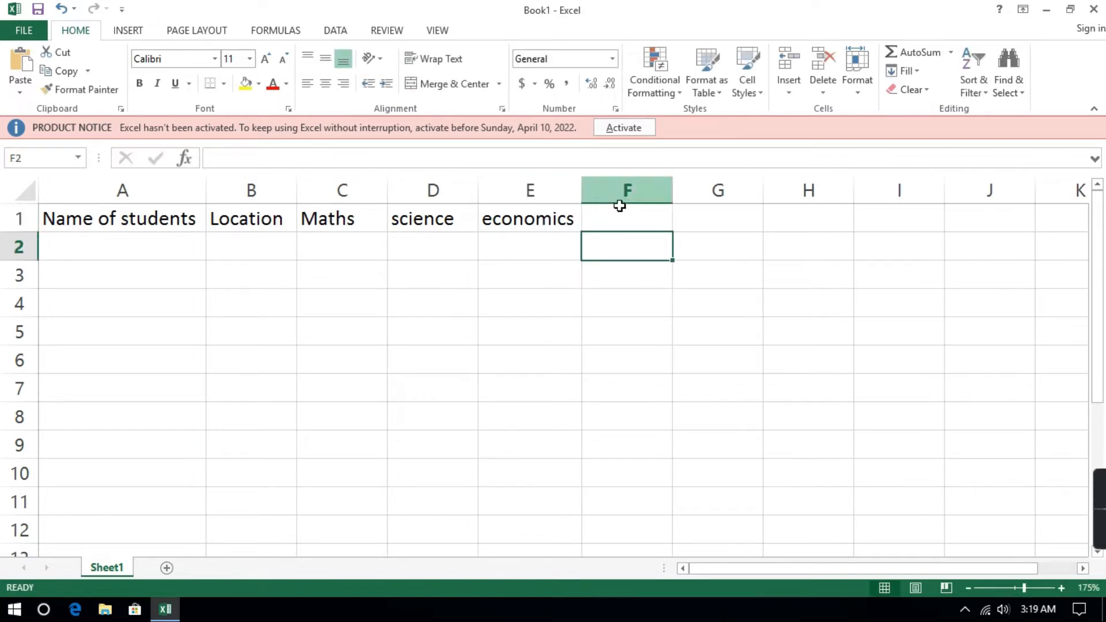
Enter the header "Total" in cell F1.
{"action": "left_click", "coordinate": [618, 222]}
{"action": "type", "text": "T"}
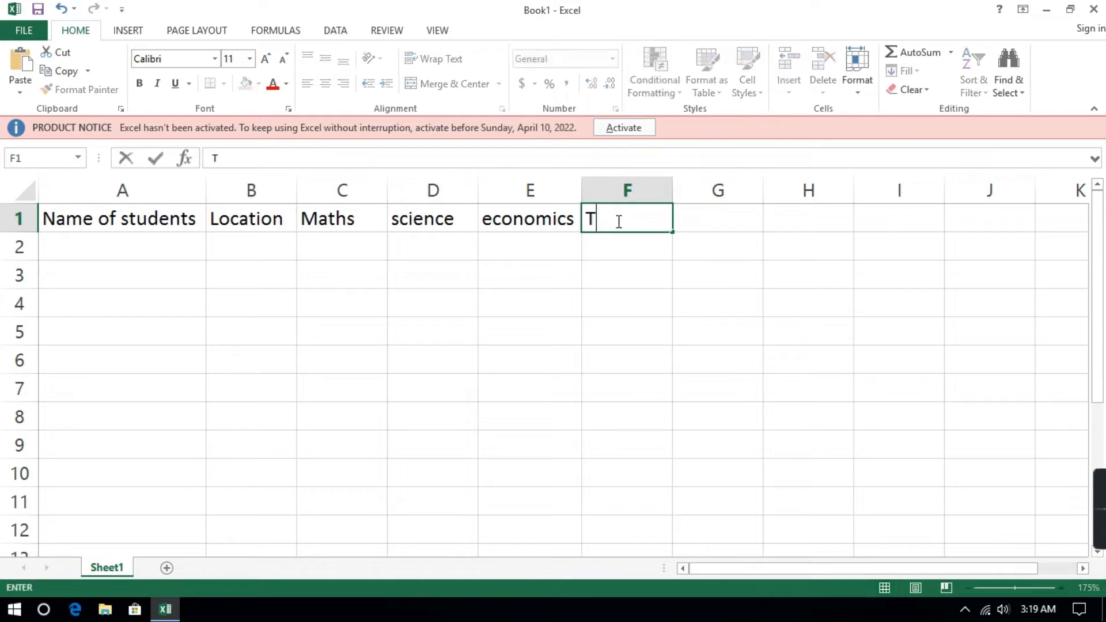
{"action": "type", "text": "otal"}
Fill the student name cells A2 to A6 with the letters A, B, C, D and E.
{"action": "left_click", "coordinate": [155, 245]}
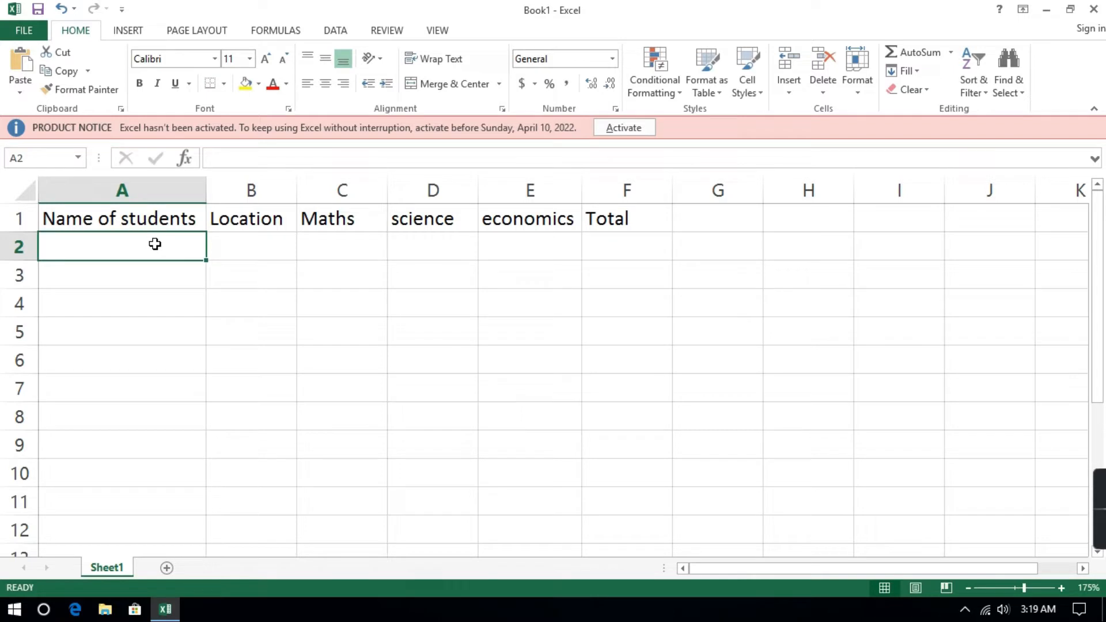
{"action": "type", "text": "A"}
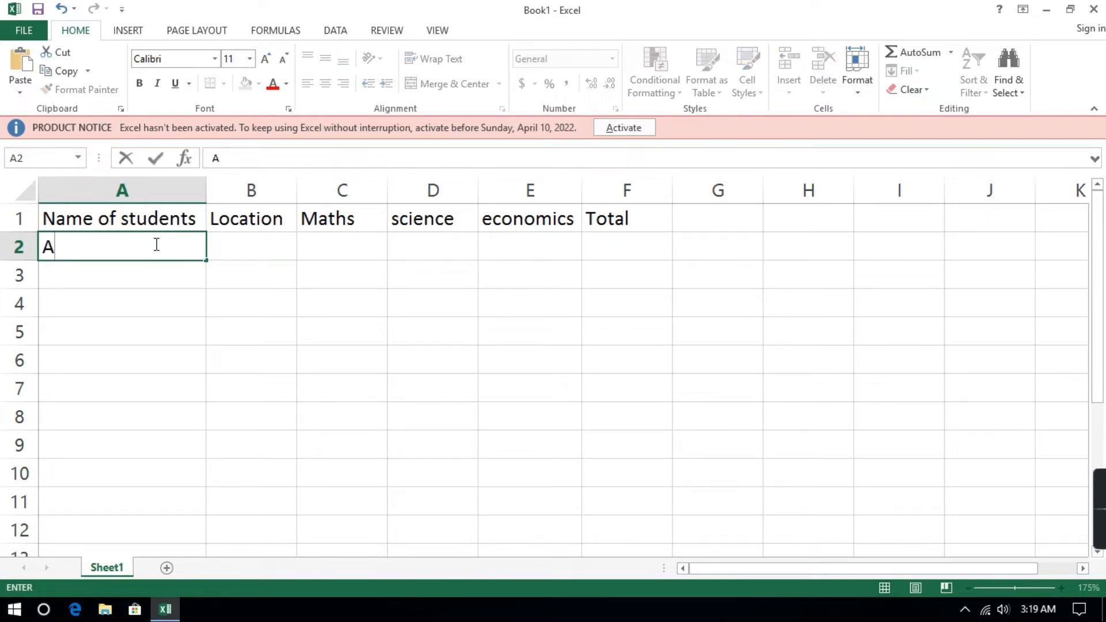
{"action": "key", "text": "Return"}
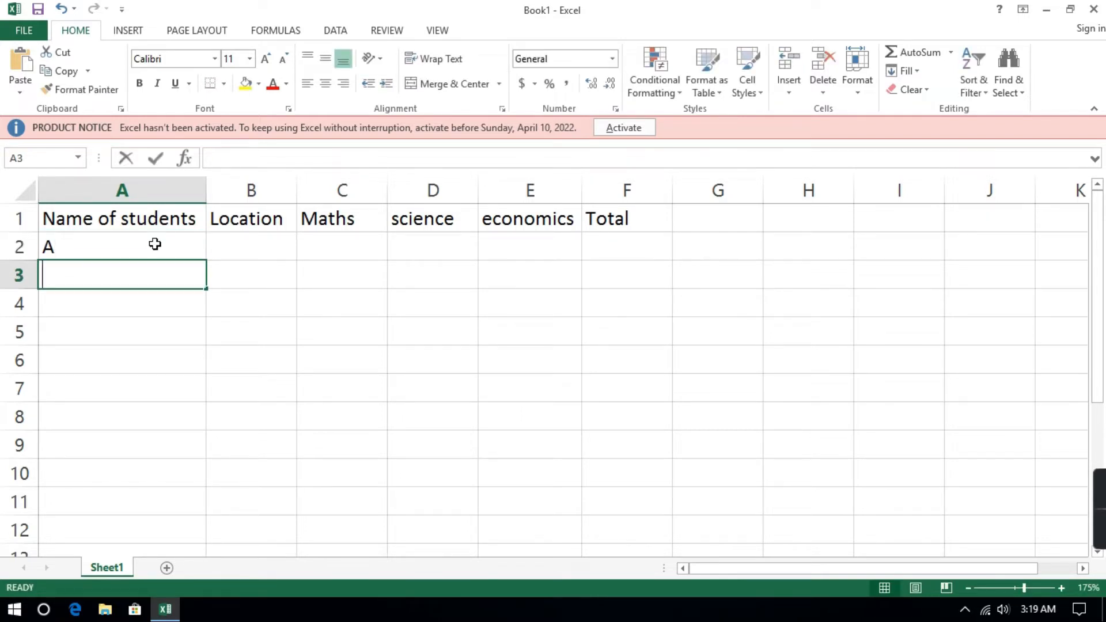
{"action": "type", "text": "B"}
{"action": "key", "text": "Return"}
{"action": "type", "text": "C"}
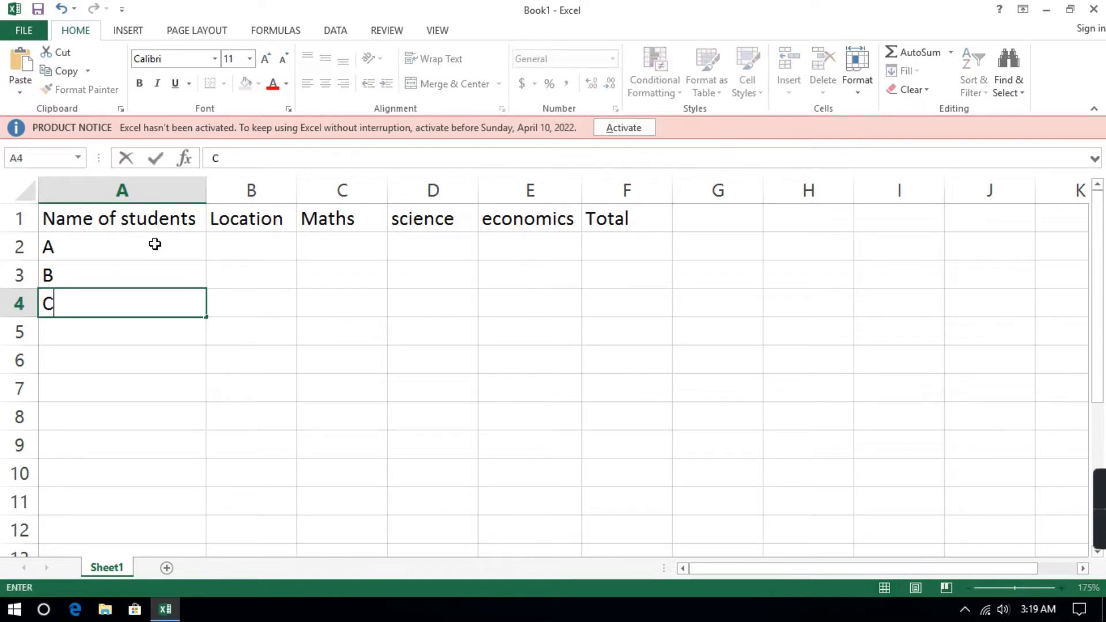
{"action": "key", "text": "Return"}
{"action": "type", "text": "D"}
{"action": "key", "text": "Return"}
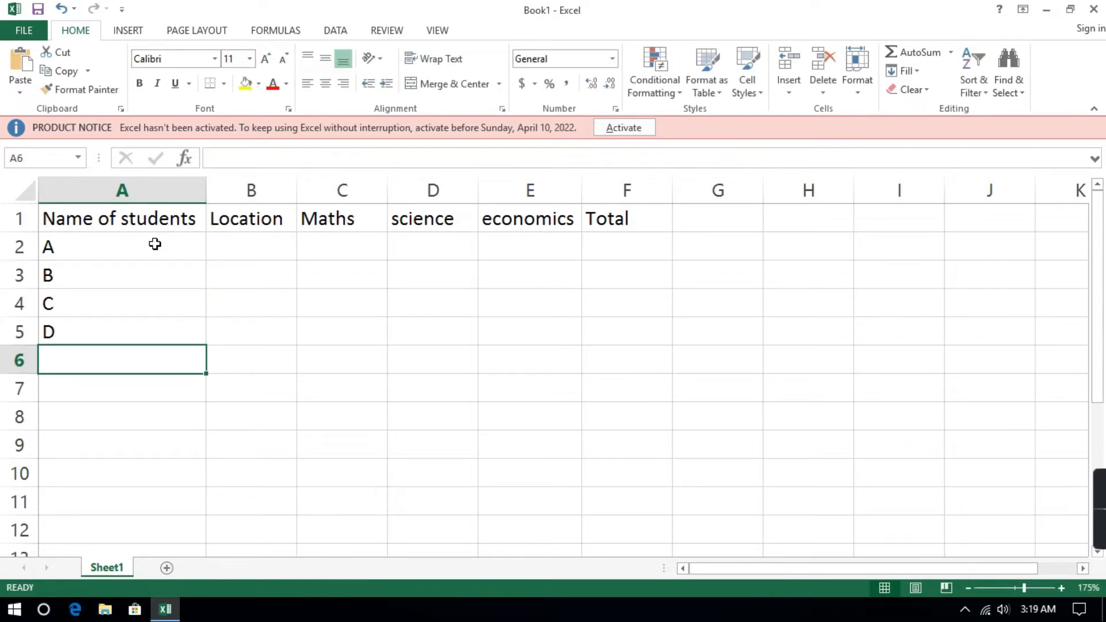
{"action": "type", "text": "E"}
{"action": "key", "text": "Tab"}
Fill the non-adjacent Location cells B2, B4 and B6 with "kolkata" in a single entry.
{"action": "key", "text": "Up"}
{"action": "key", "text": "Up"}
{"action": "key", "text": "Up"}
{"action": "key", "text": "Up"}
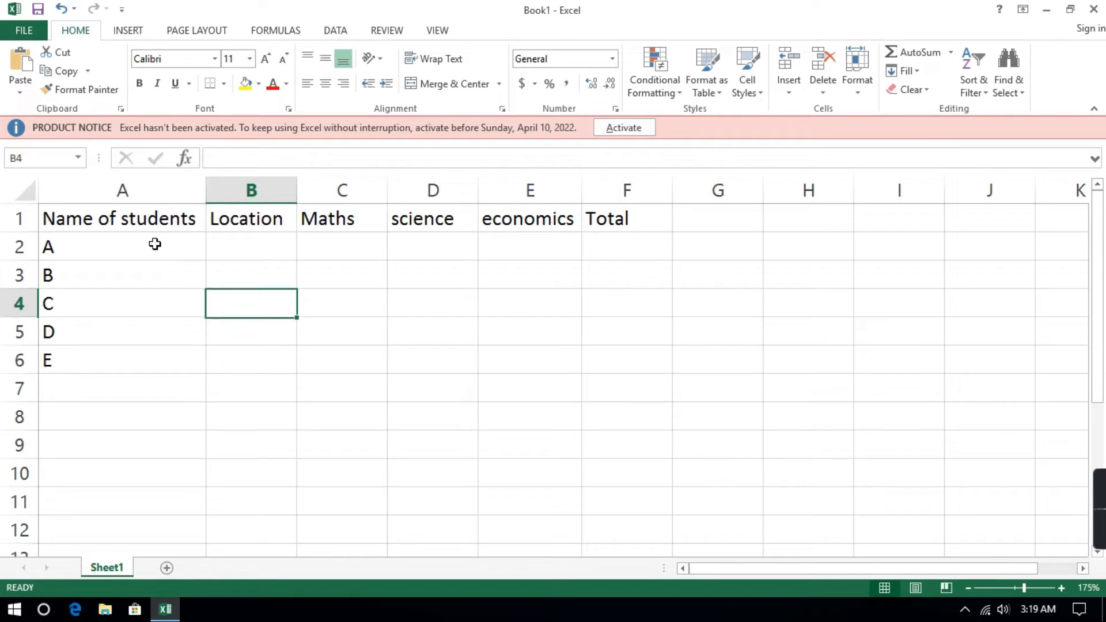
{"action": "left_click", "coordinate": [251, 246]}
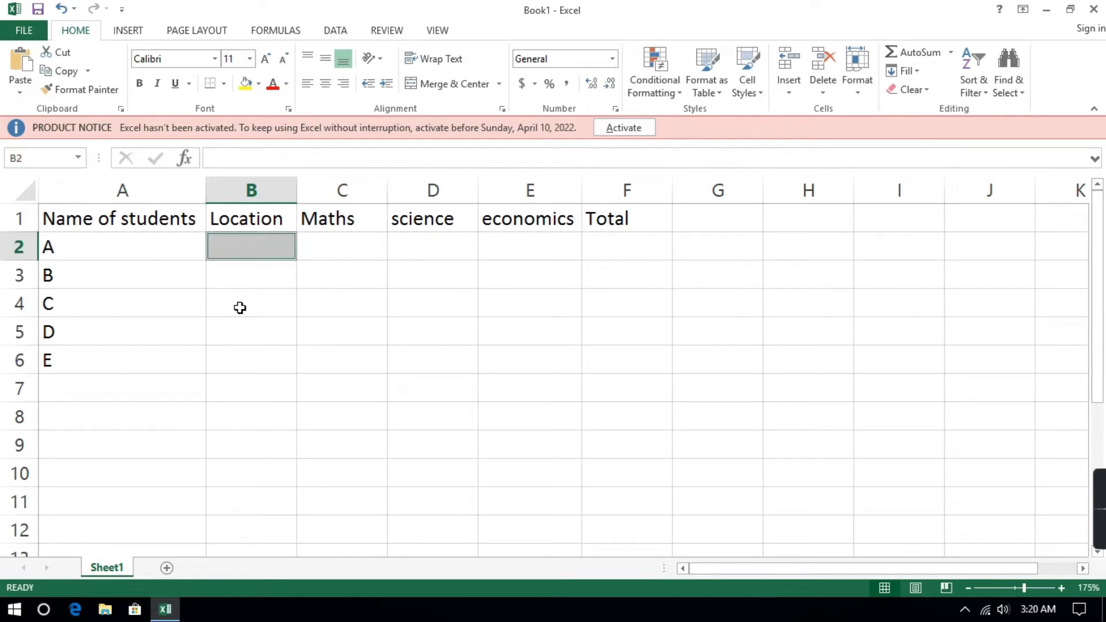
{"action": "left_click", "coordinate": [239, 304]}
{"action": "left_click", "coordinate": [235, 368]}
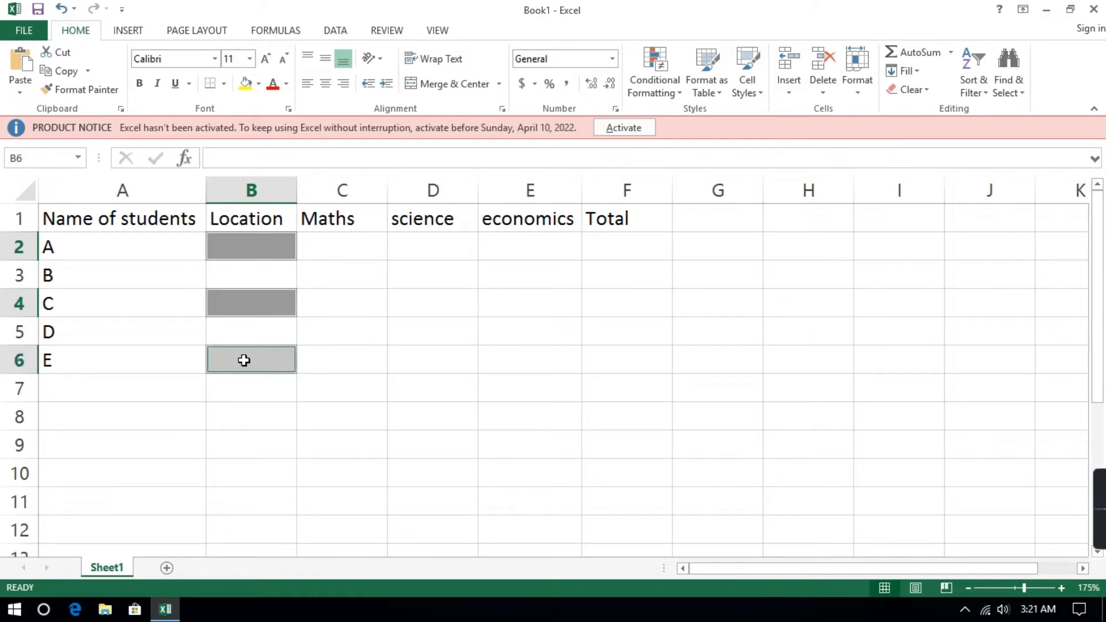
{"action": "type", "text": "kolkata"}
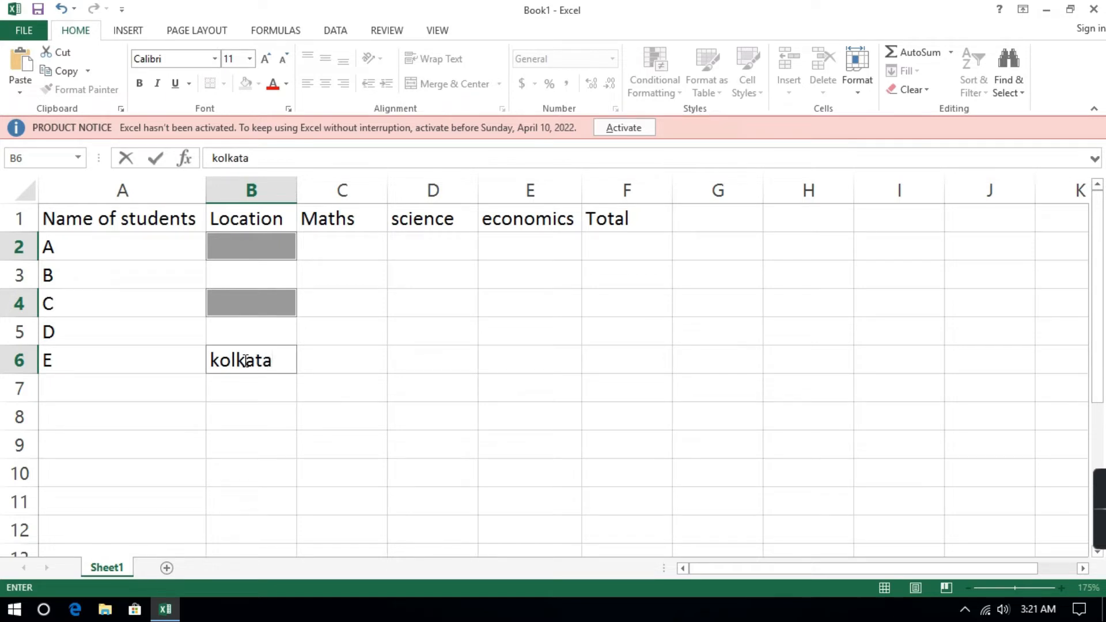
{"action": "key", "text": "ctrl+Return"}
{"action": "left_click", "coordinate": [396, 306]}
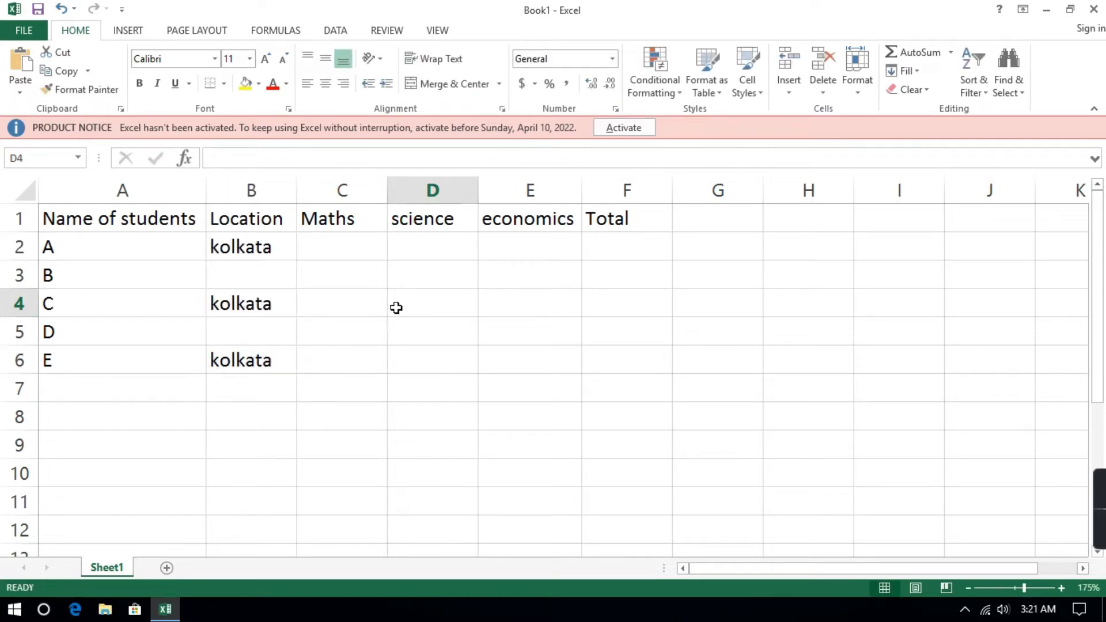
{"action": "left_click", "coordinate": [240, 332], "text": "ctrl"}
{"action": "left_click", "coordinate": [400, 301]}
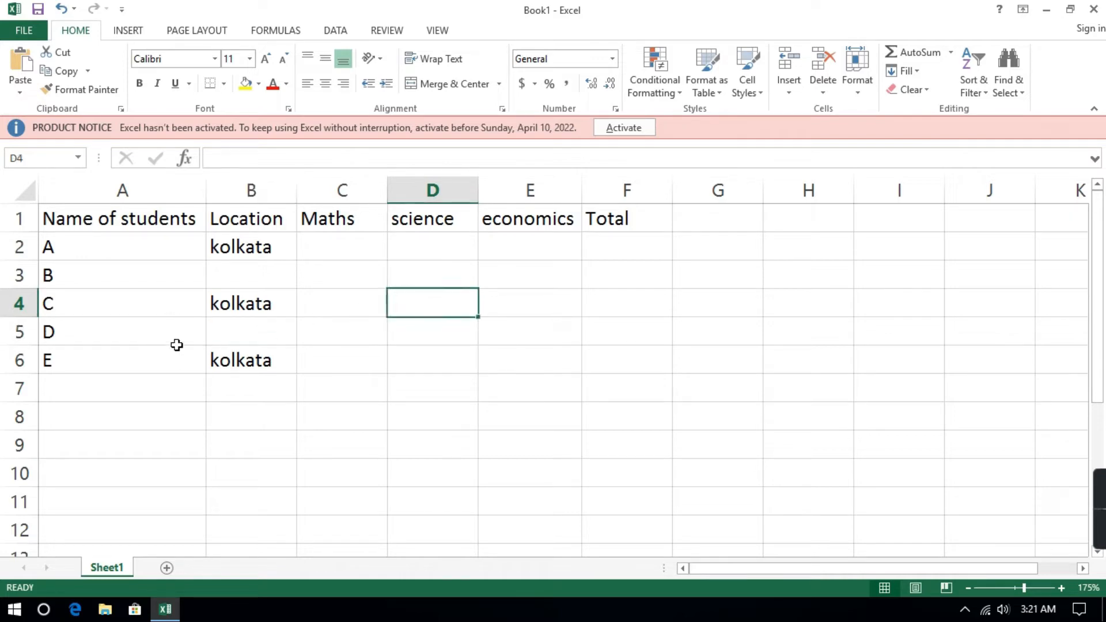
{"action": "left_click", "coordinate": [225, 330], "text": "ctrl"}
{"action": "left_click", "coordinate": [260, 275], "text": "ctrl"}
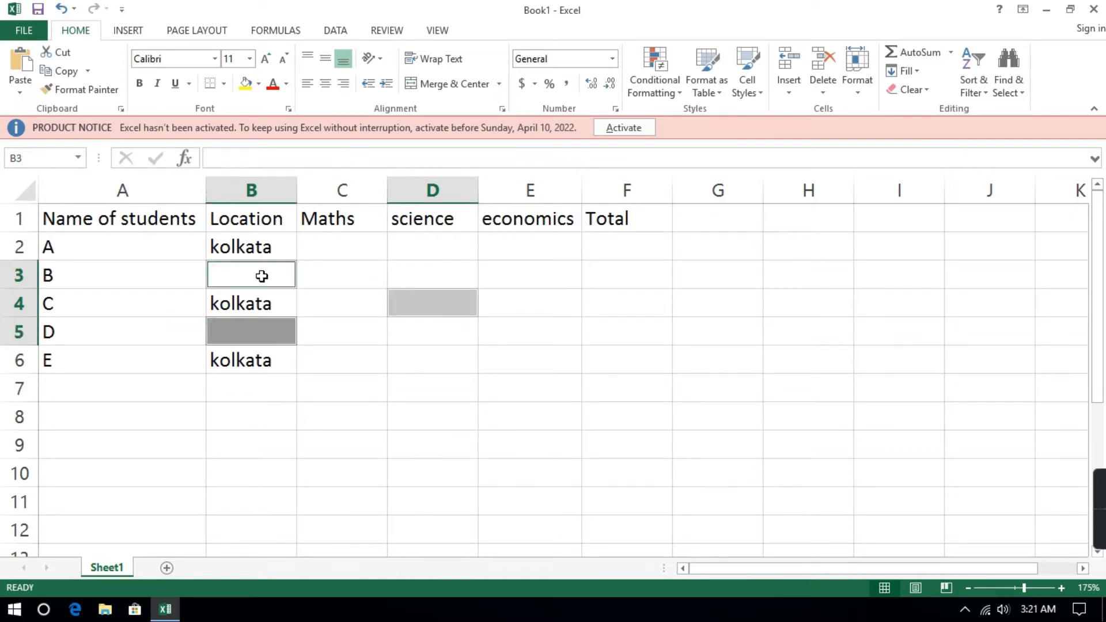
{"action": "left_click", "coordinate": [408, 294]}
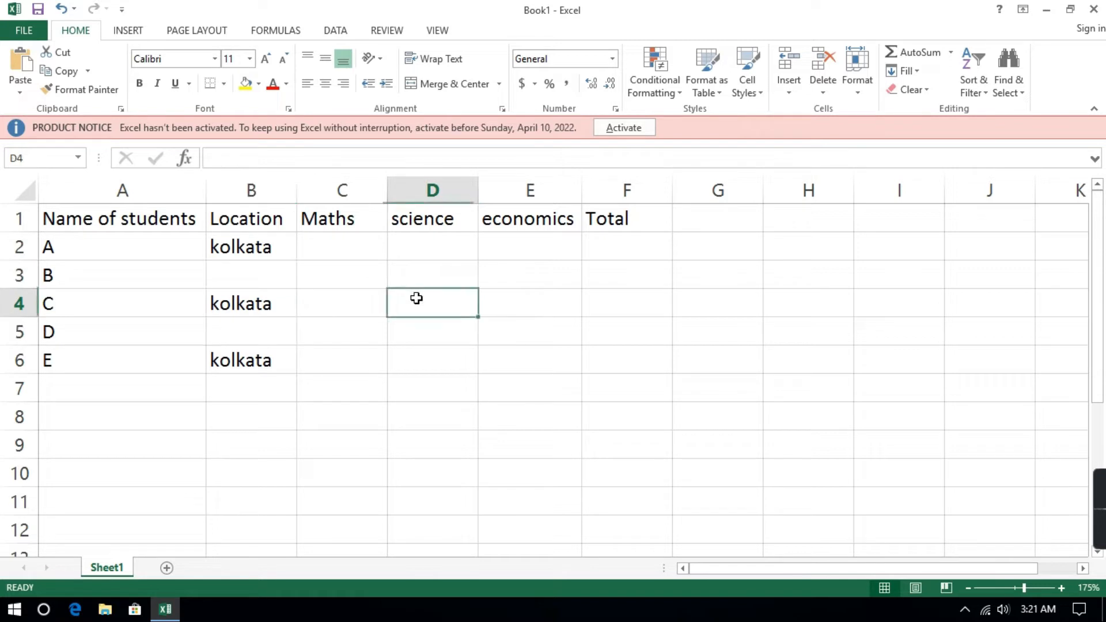
Fill the empty Location cells B3 and B5 with "mumbai" in a single entry.
{"action": "left_click", "coordinate": [233, 333]}
{"action": "left_click", "coordinate": [234, 333], "text": "ctrl"}
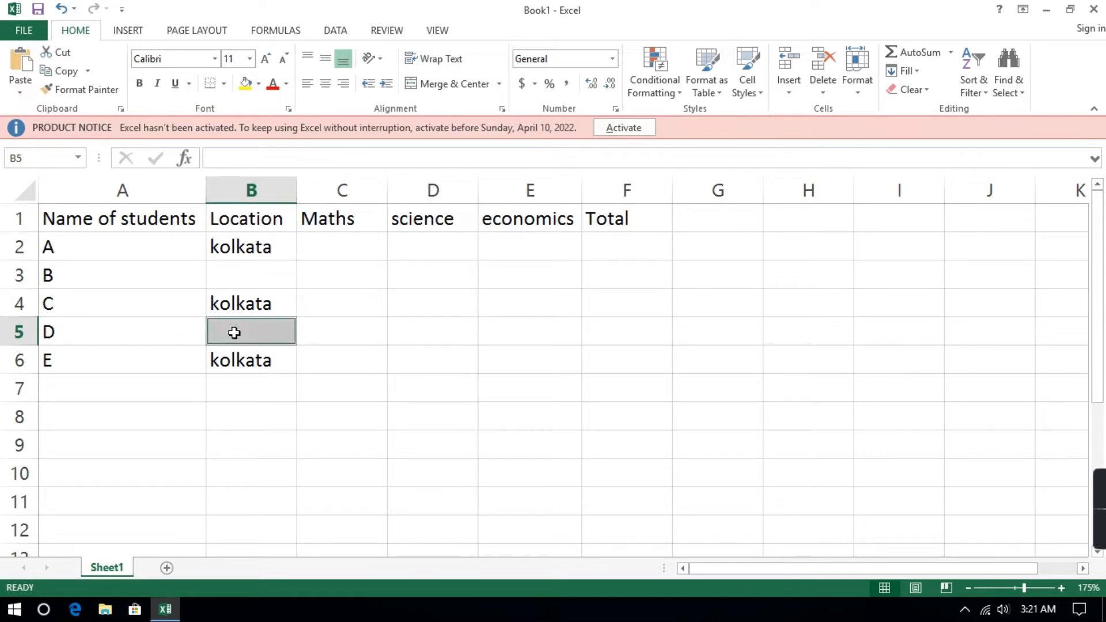
{"action": "left_click", "coordinate": [259, 274], "text": "ctrl"}
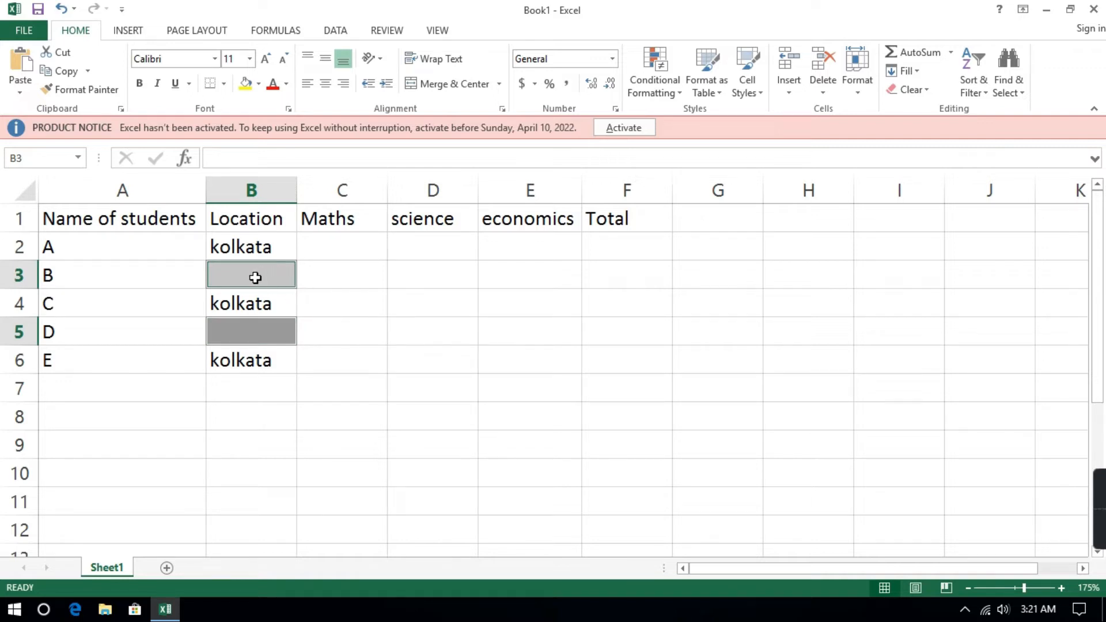
{"action": "type", "text": "mumbai"}
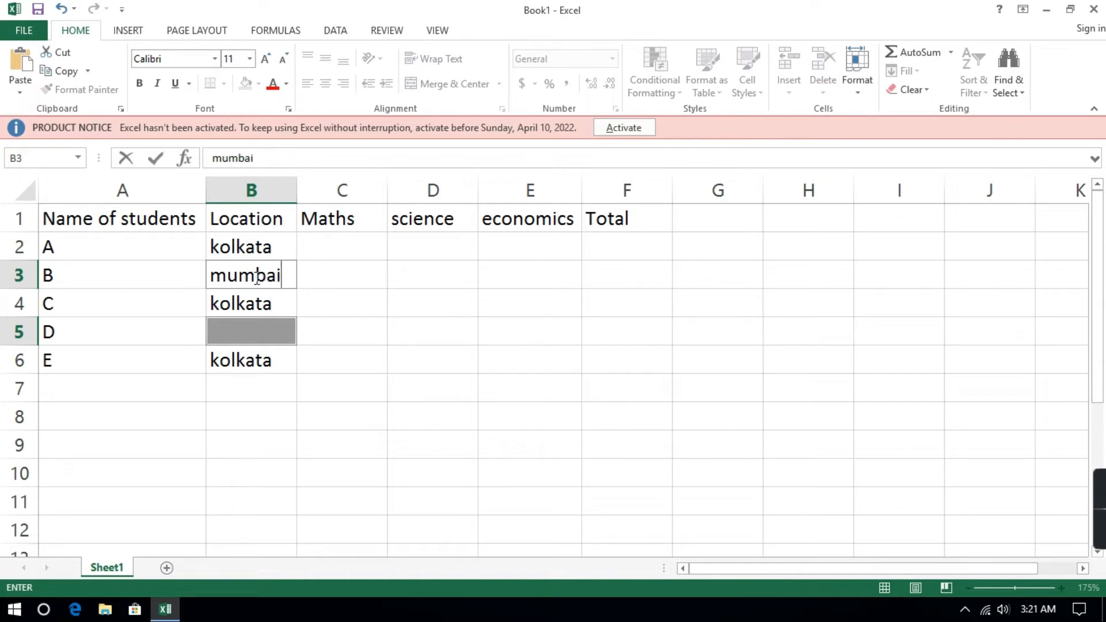
{"action": "key", "text": "ctrl+Return"}
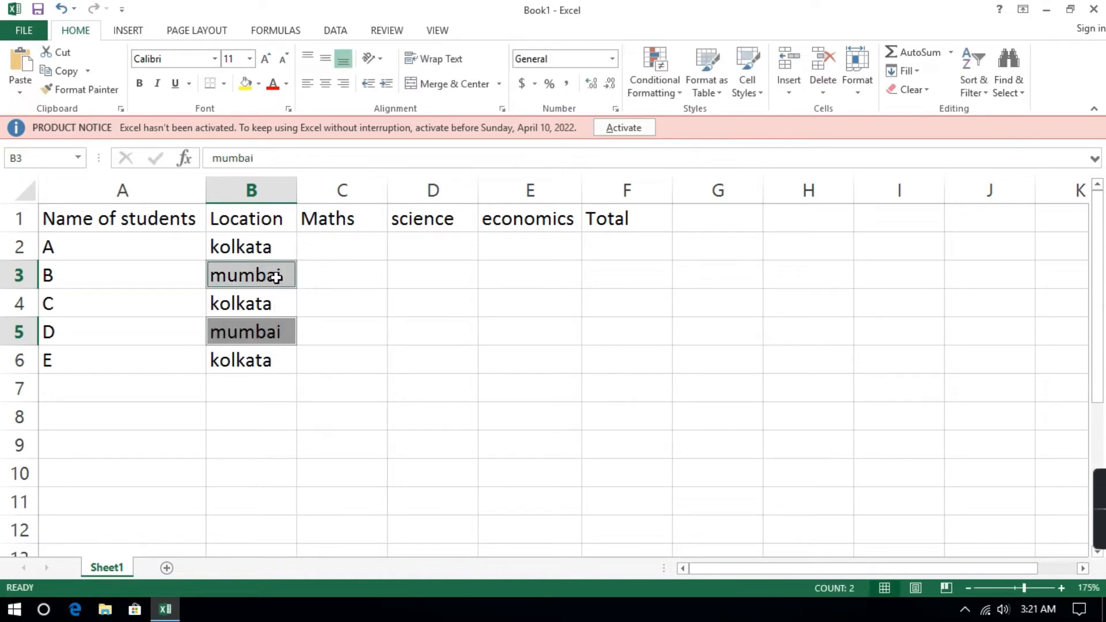
Fill the whole marks range C2:E6 with the formula =RANDBETWEEN(50,90) in a single entry.
{"action": "double_click", "coordinate": [360, 254]}
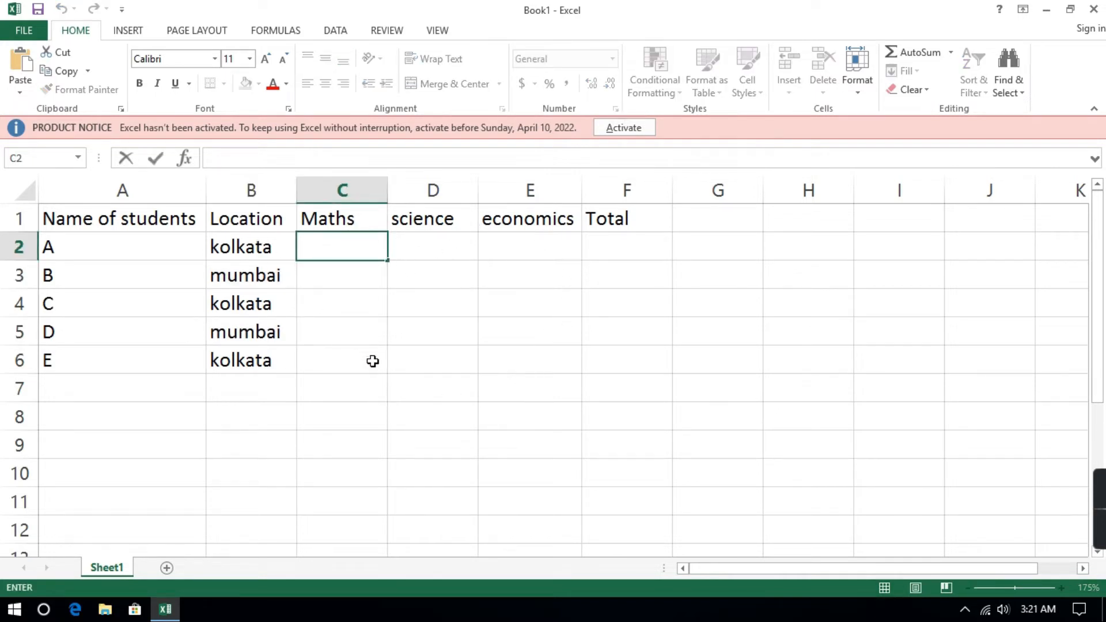
{"action": "left_click_drag", "start_coordinate": [342, 247], "coordinate": [538, 368]}
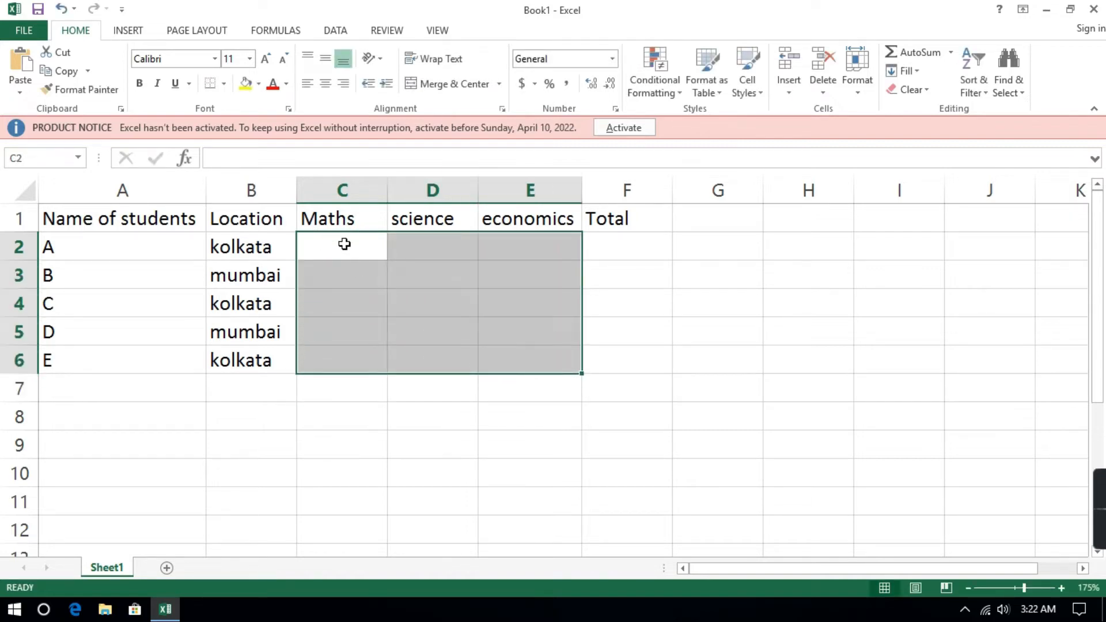
{"action": "type", "text": "="}
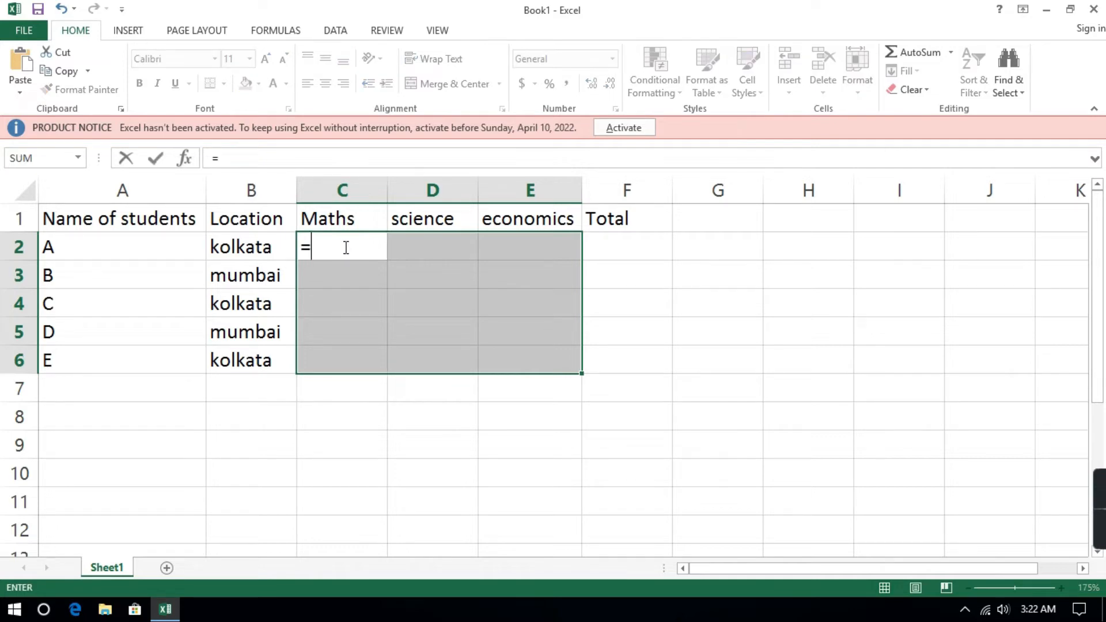
{"action": "type", "text": "RAND"}
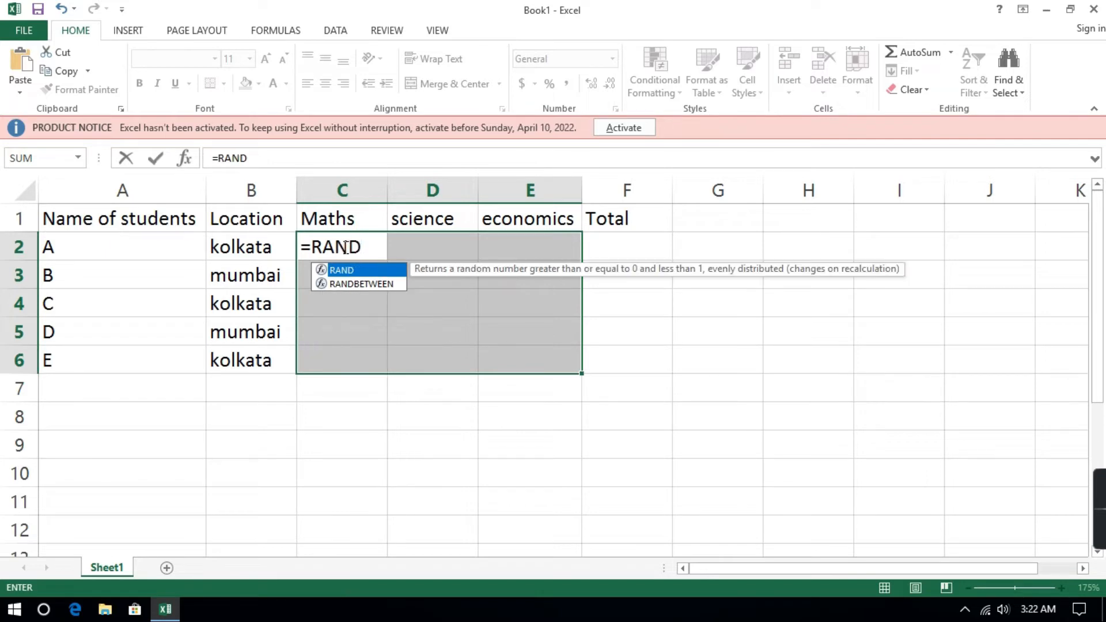
{"action": "key", "text": "Down"}
{"action": "key", "text": "Tab"}
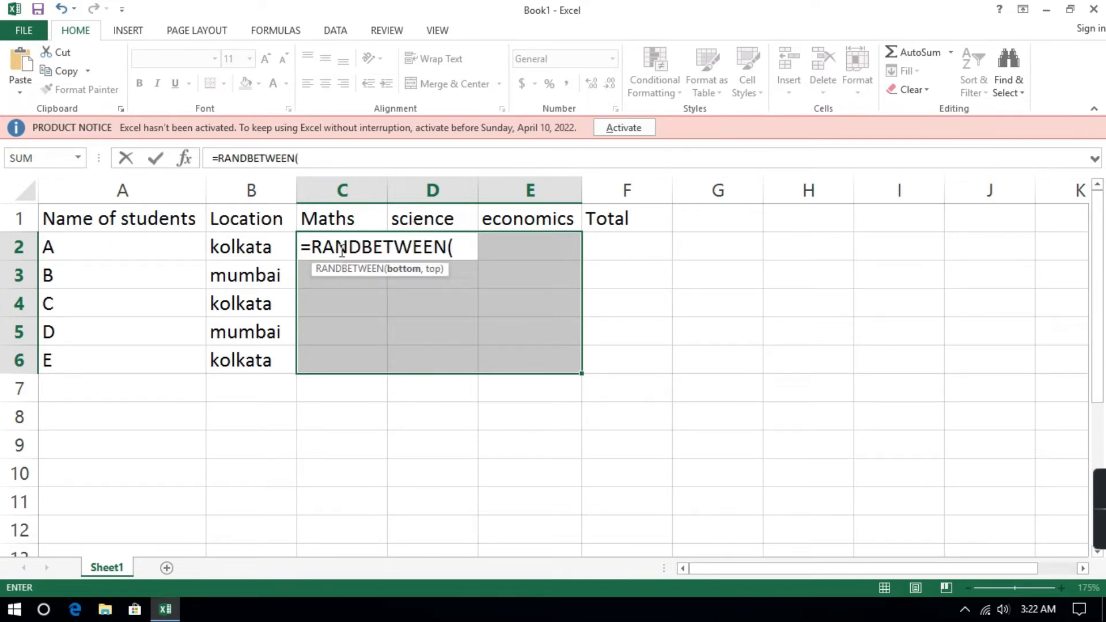
{"action": "type", "text": "50,90"}
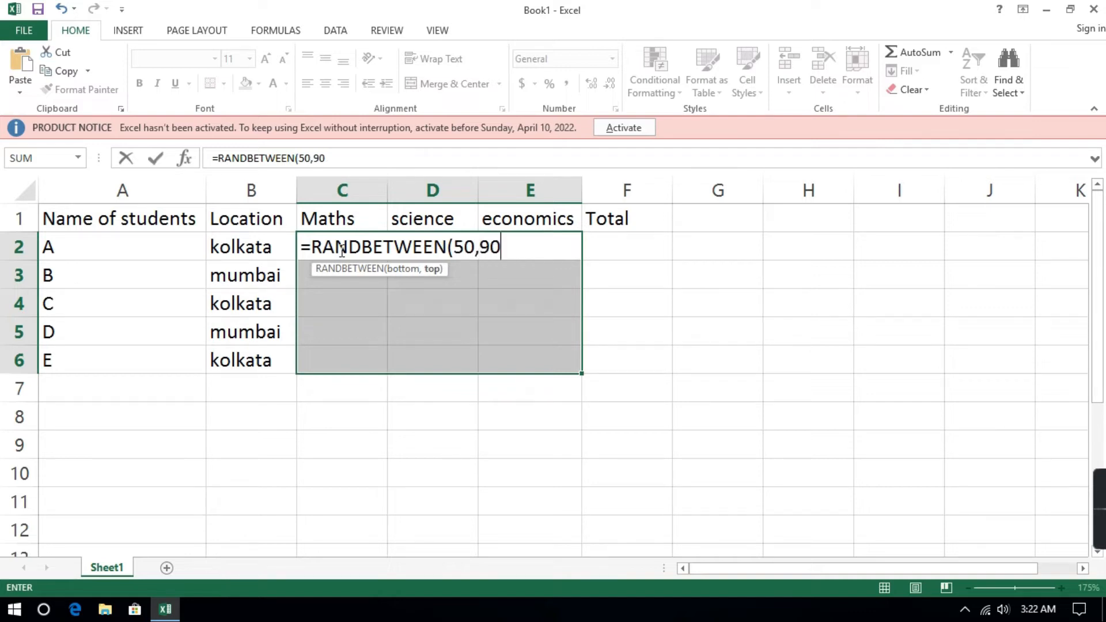
{"action": "type", "text": ")"}
{"action": "key", "text": "ctrl+Return"}
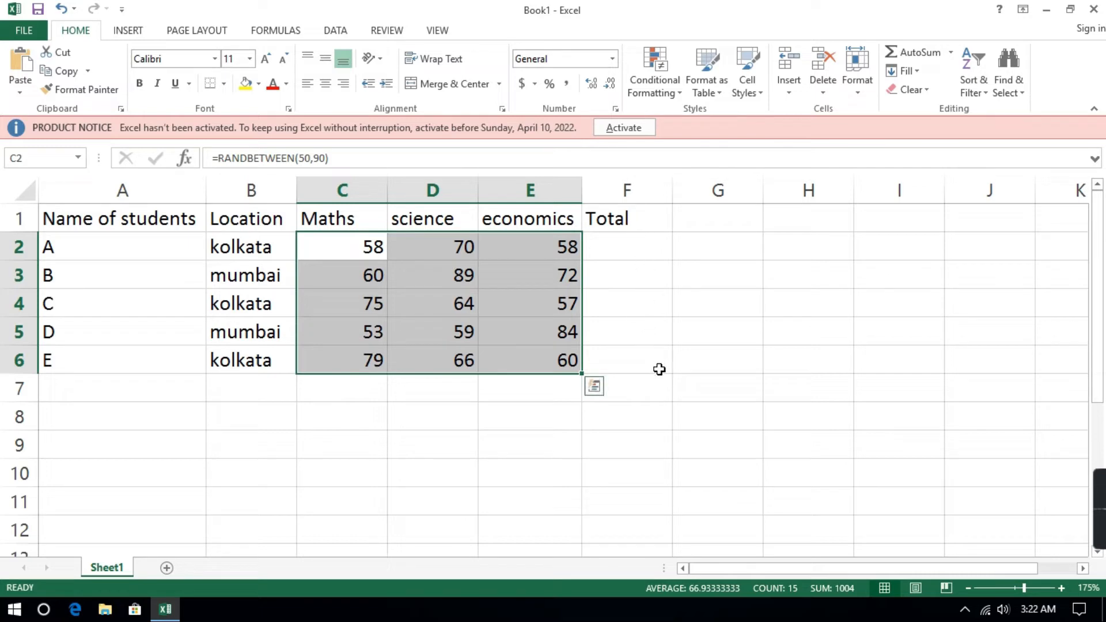
Sum student A's marks from C2:E2 into the Total cell F2 with AutoSum.
{"action": "left_click", "coordinate": [615, 251]}
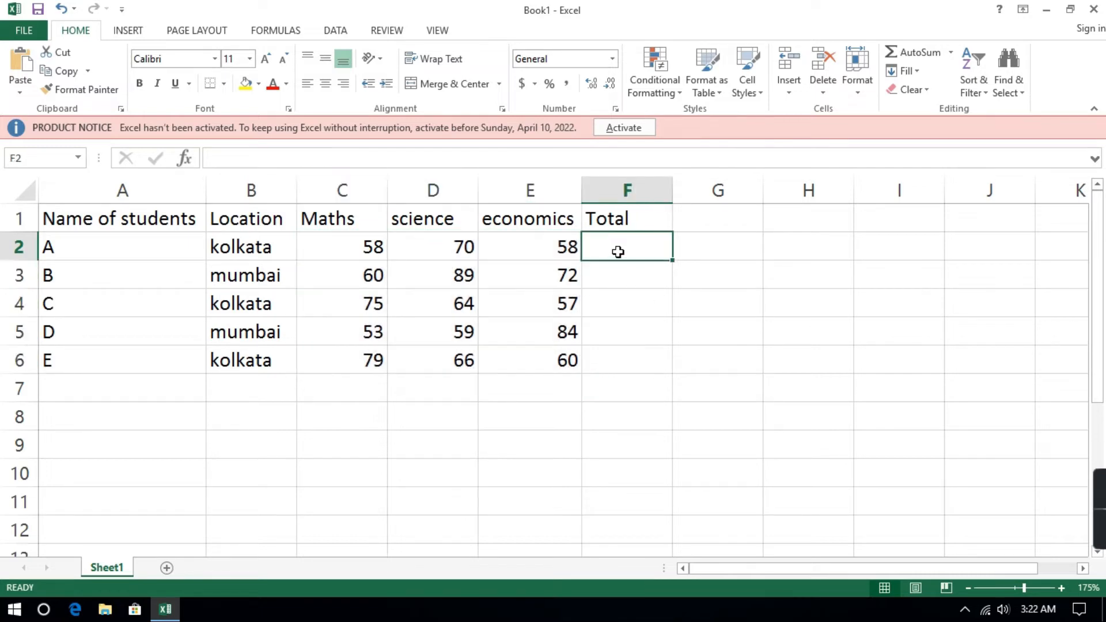
{"action": "left_click_drag", "start_coordinate": [361, 240], "coordinate": [562, 247]}
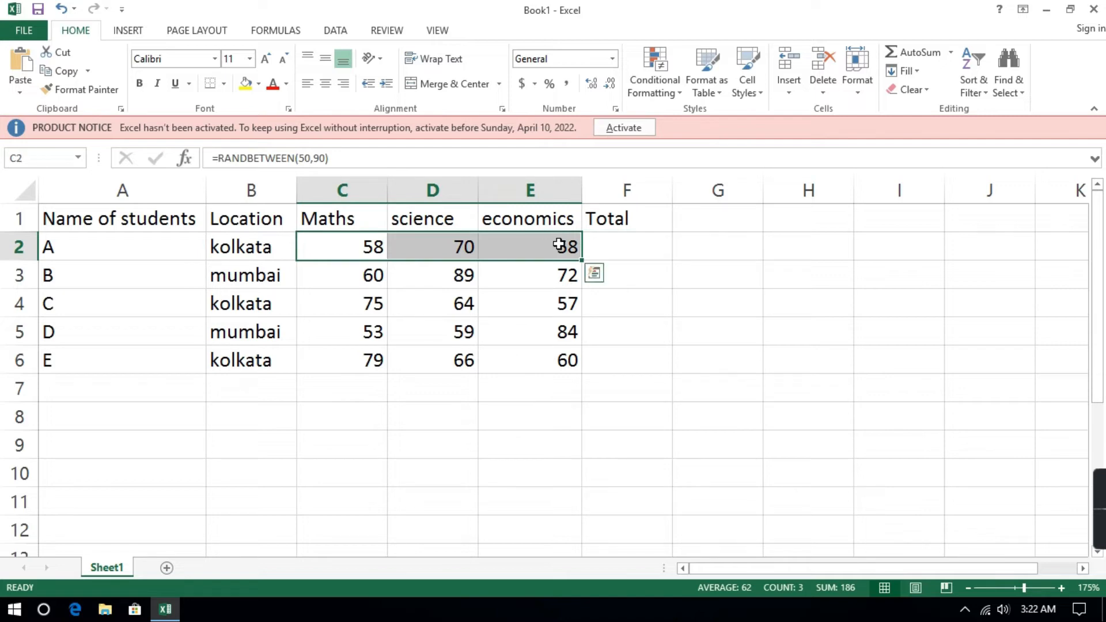
{"action": "left_click", "coordinate": [652, 248]}
{"action": "left_click_drag", "start_coordinate": [366, 249], "coordinate": [635, 241]}
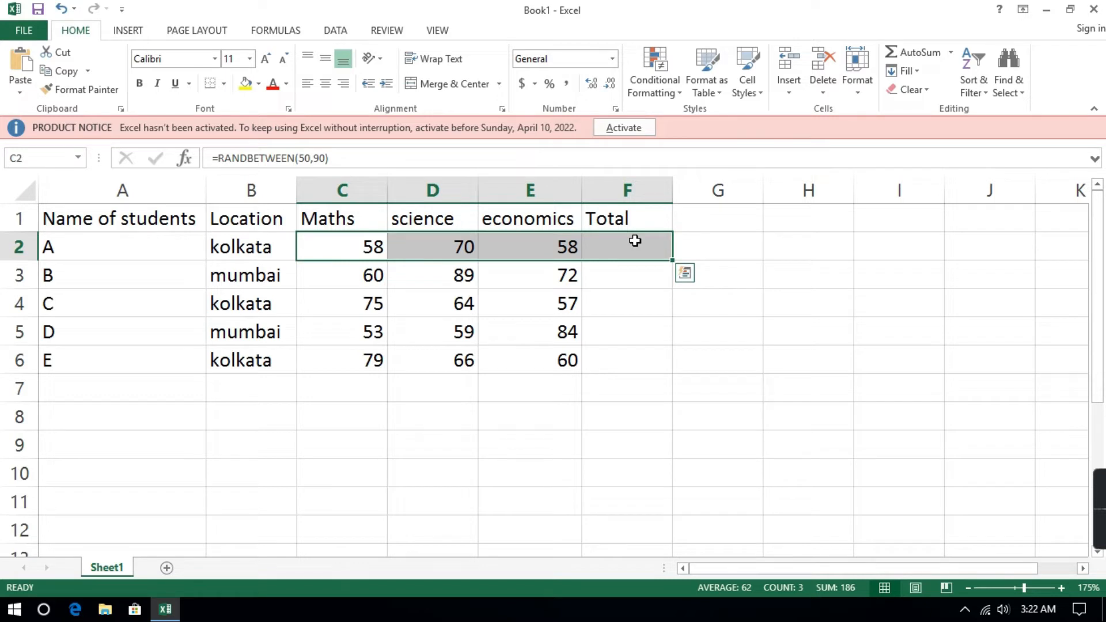
{"action": "key", "text": "alt+equal"}
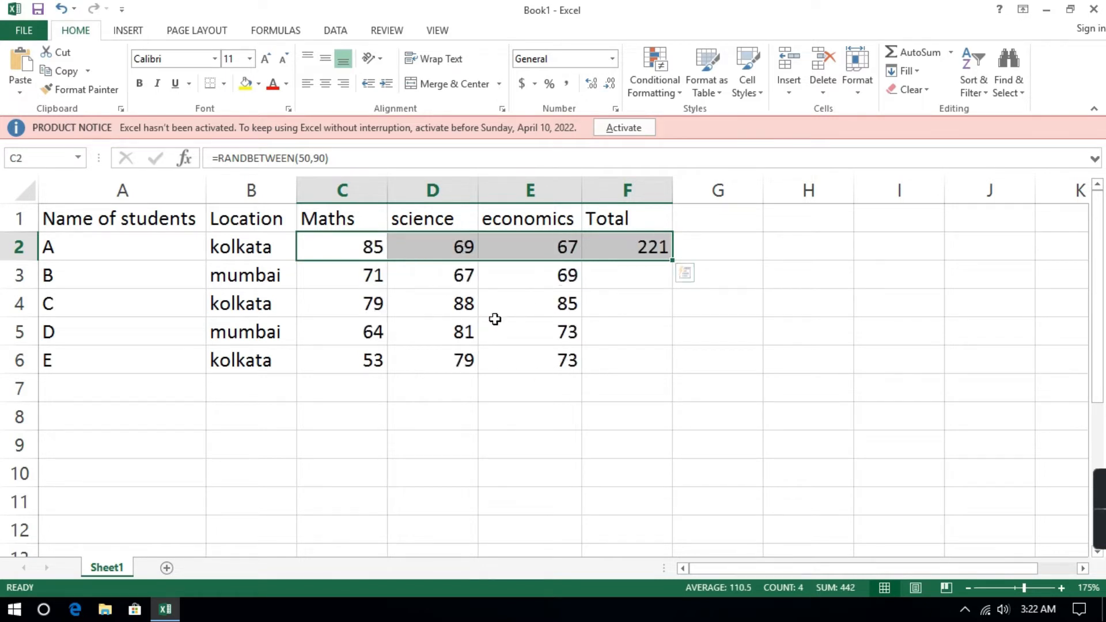
Open the SUM formula in F2 and delete it, leaving the Total cell empty.
{"action": "double_click", "coordinate": [663, 249]}
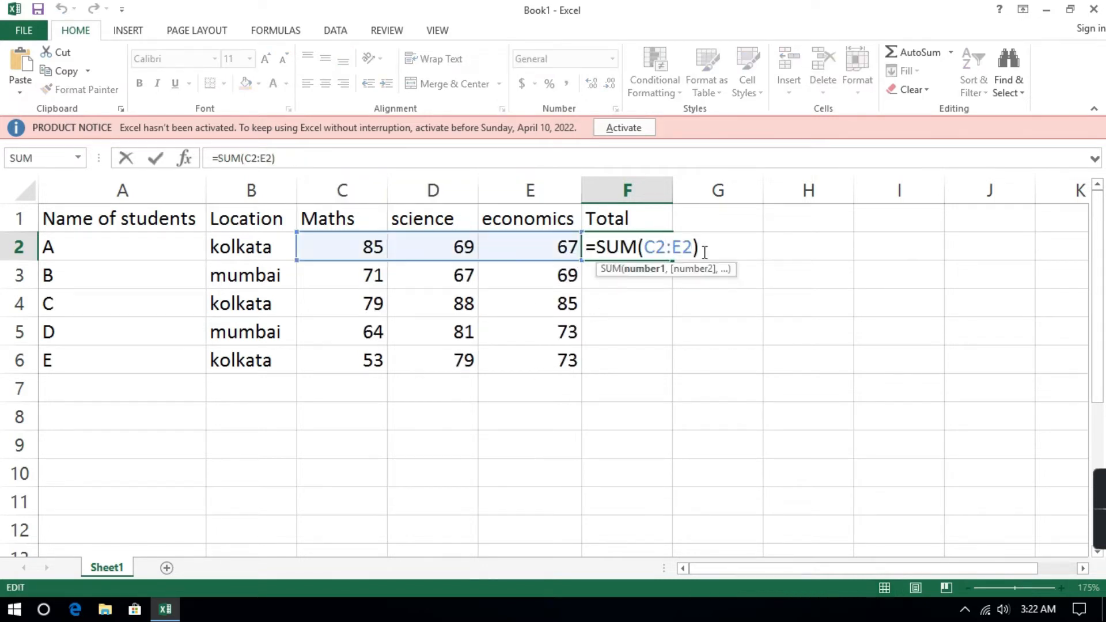
{"action": "left_click_drag", "start_coordinate": [701, 249], "coordinate": [586, 249]}
{"action": "key", "text": "BackSpace"}
{"action": "left_click", "coordinate": [693, 330]}
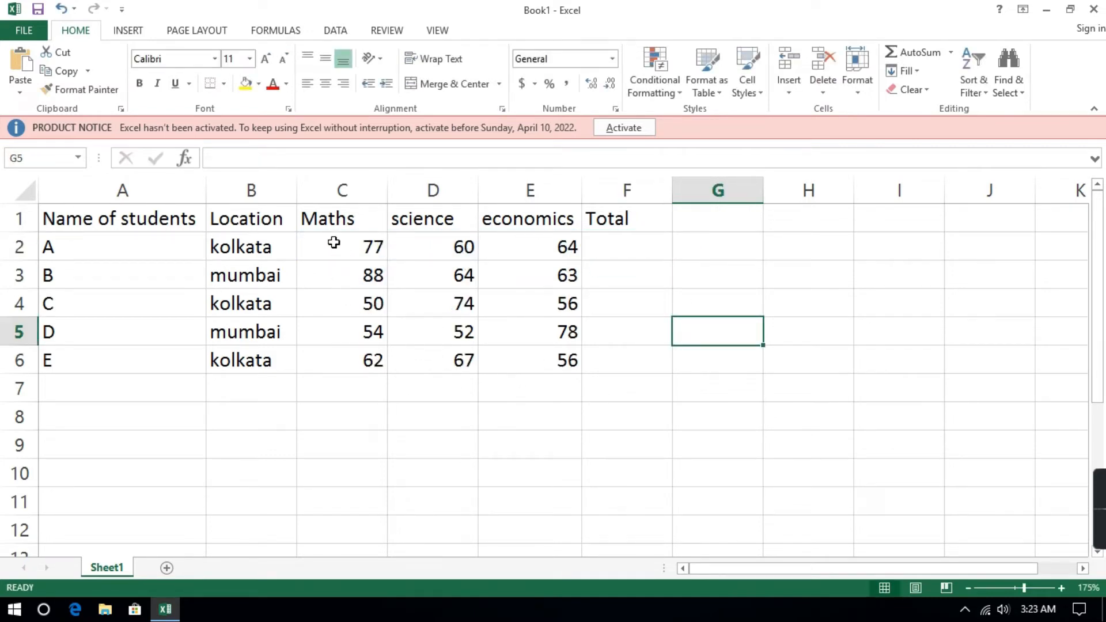
Replace the random-number formulas in C2:E6 with fixed numbers by copying the range and pasting it in place as Values.
{"action": "left_click_drag", "start_coordinate": [336, 242], "coordinate": [527, 363]}
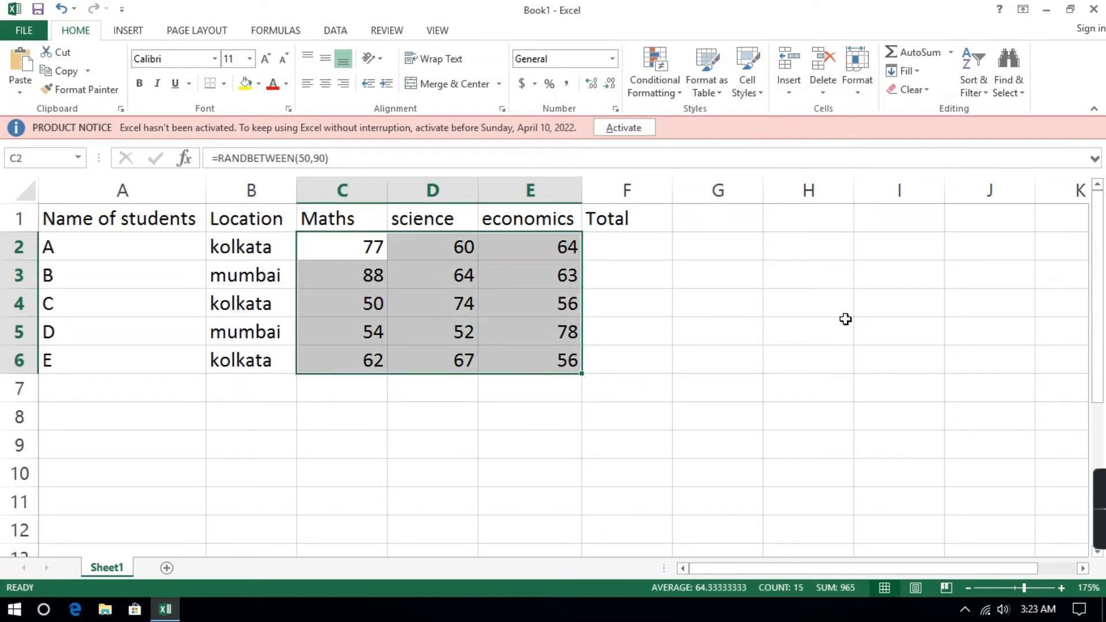
{"action": "key", "text": "ctrl+c"}
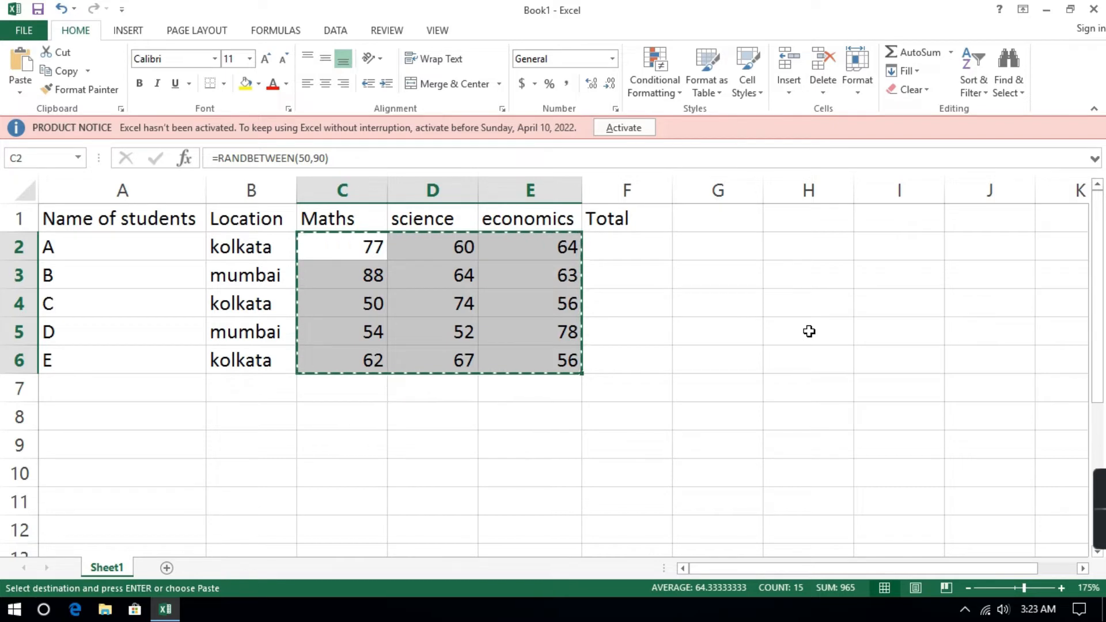
{"action": "key", "text": "ctrl+alt+v"}
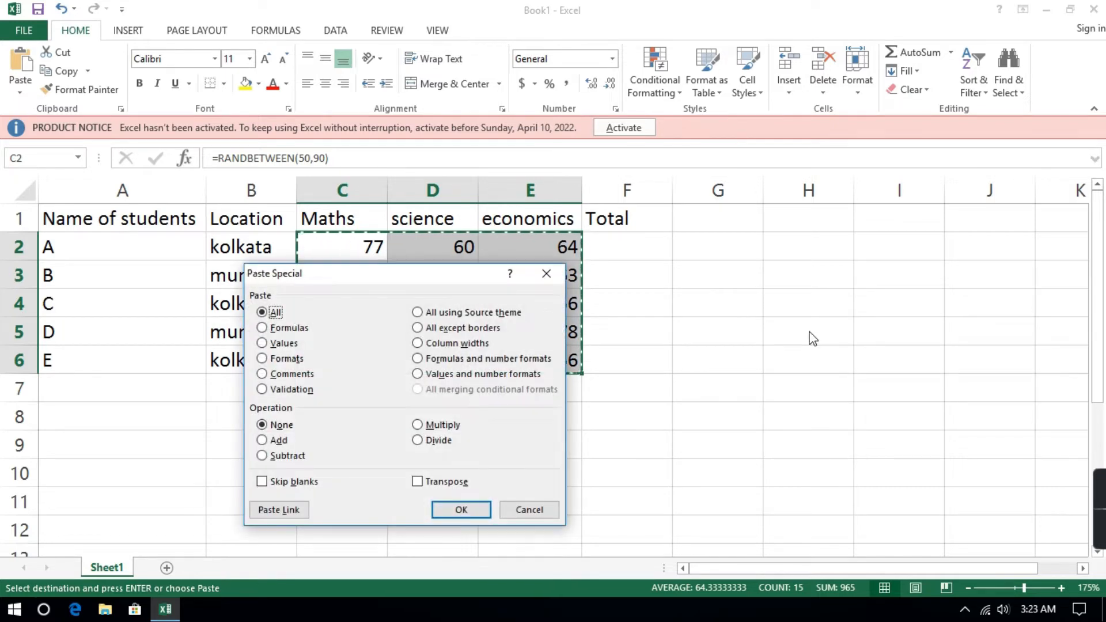
{"action": "left_click", "coordinate": [274, 344]}
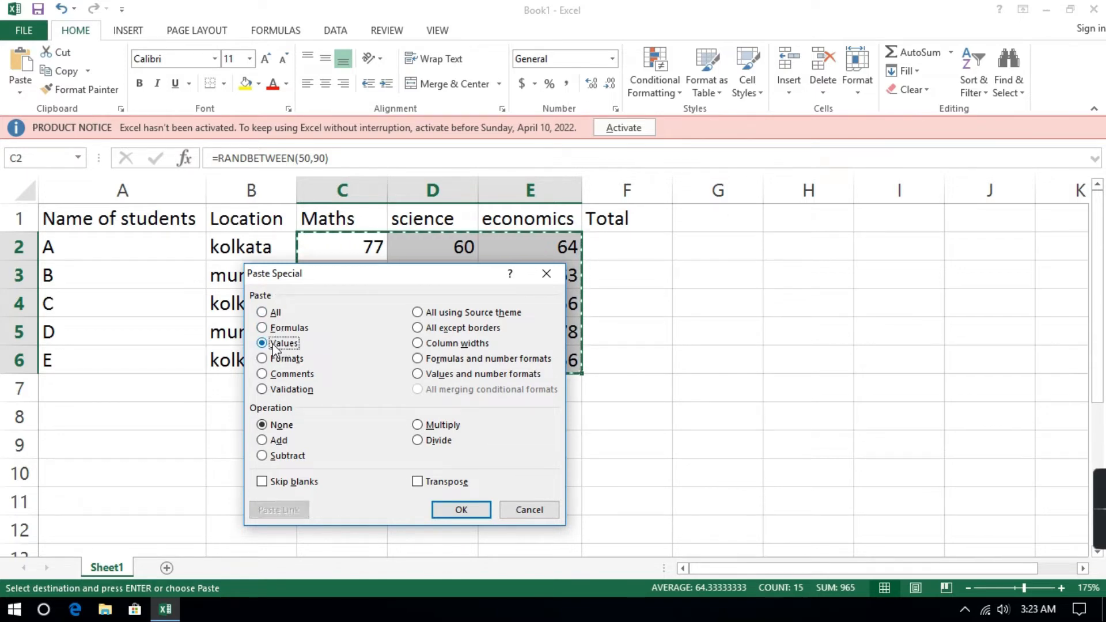
{"action": "left_click", "coordinate": [462, 510]}
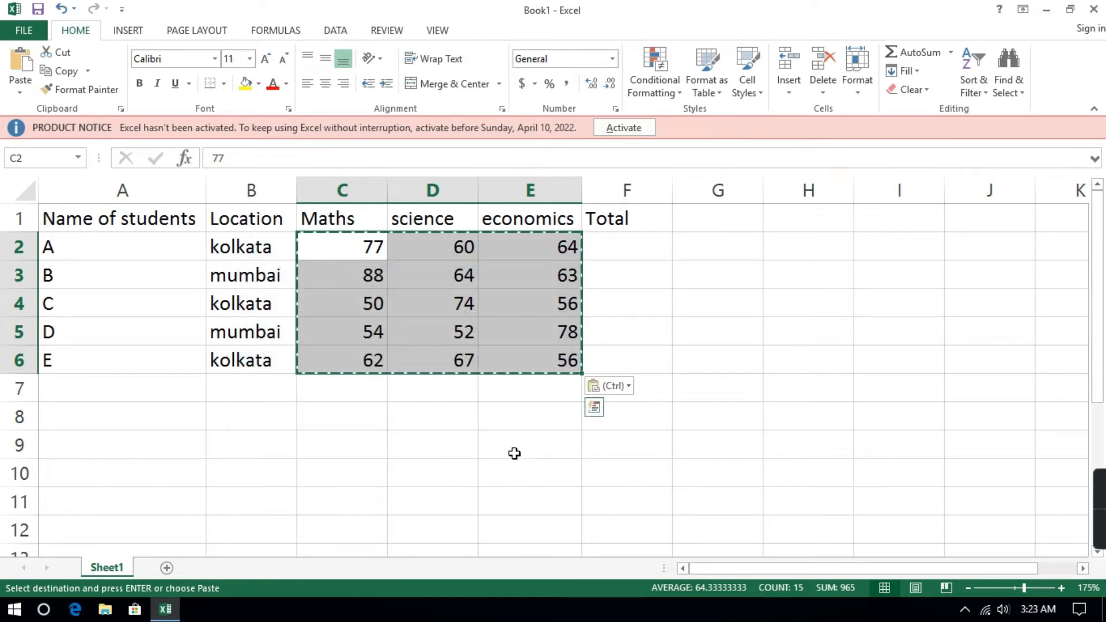
{"action": "left_click", "coordinate": [727, 332]}
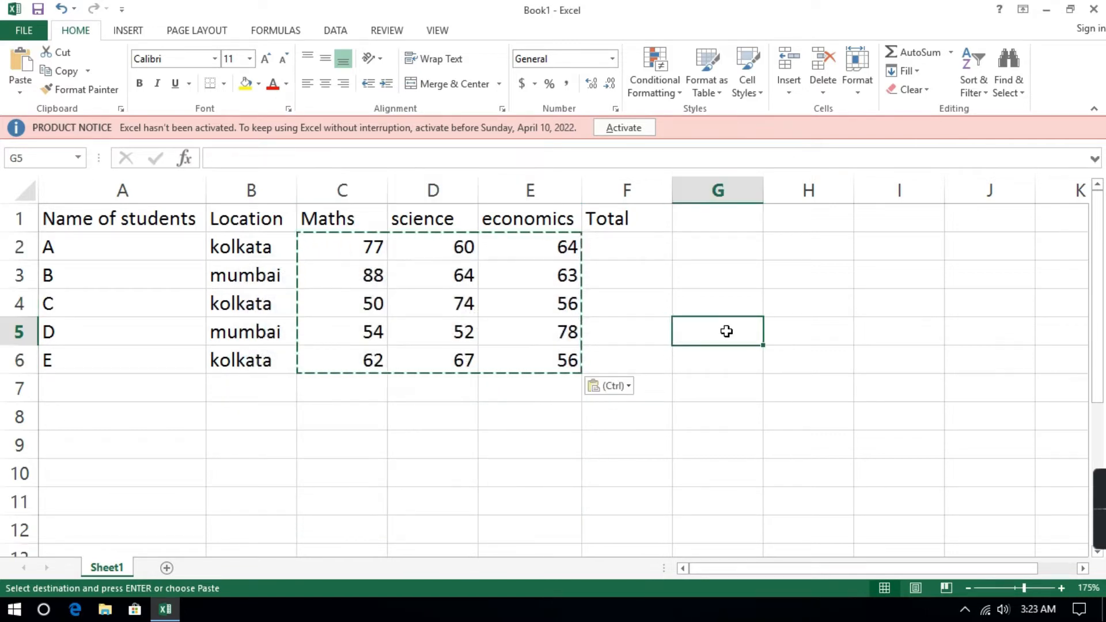
Use AutoSum to total the subject marks into F2 for student A and into F3:F6 for the other students.
{"action": "left_click", "coordinate": [608, 244]}
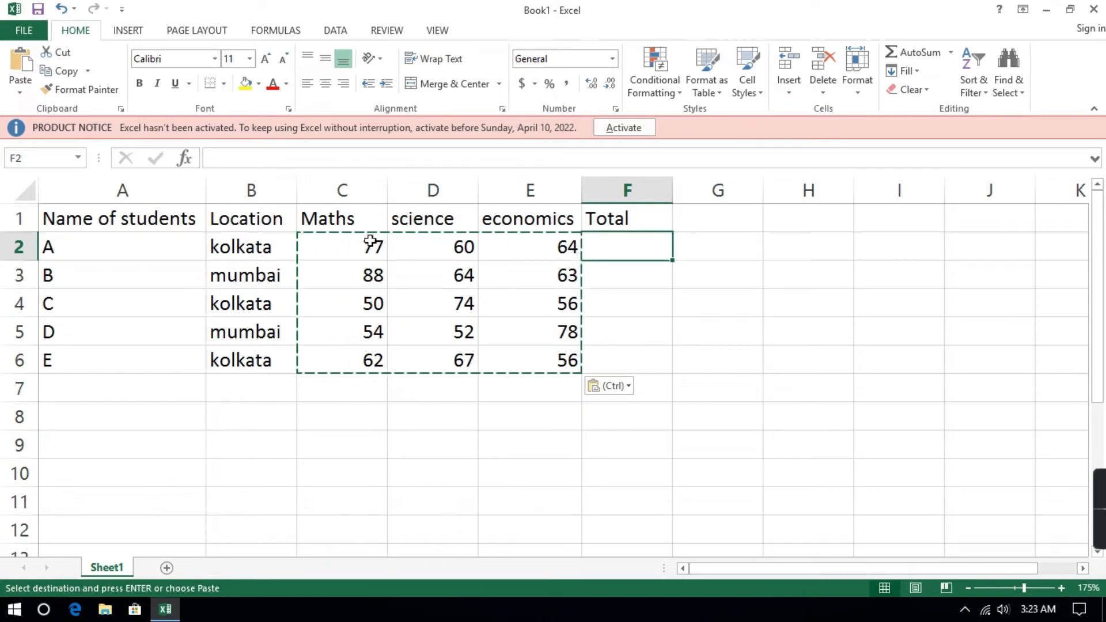
{"action": "left_click_drag", "start_coordinate": [370, 242], "coordinate": [607, 247]}
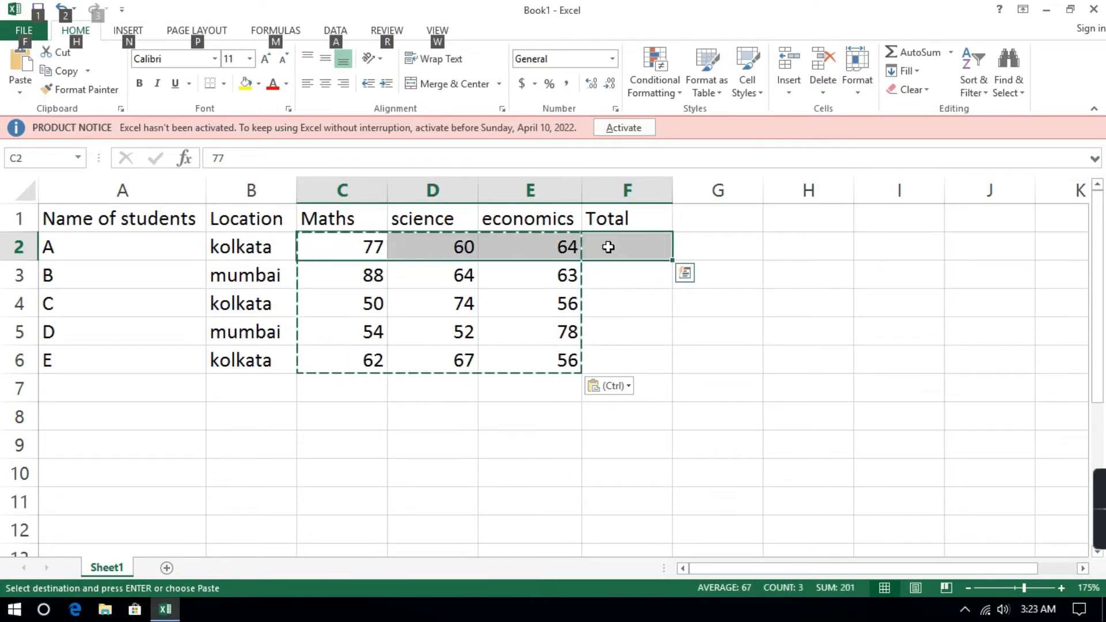
{"action": "key", "text": "alt+equal"}
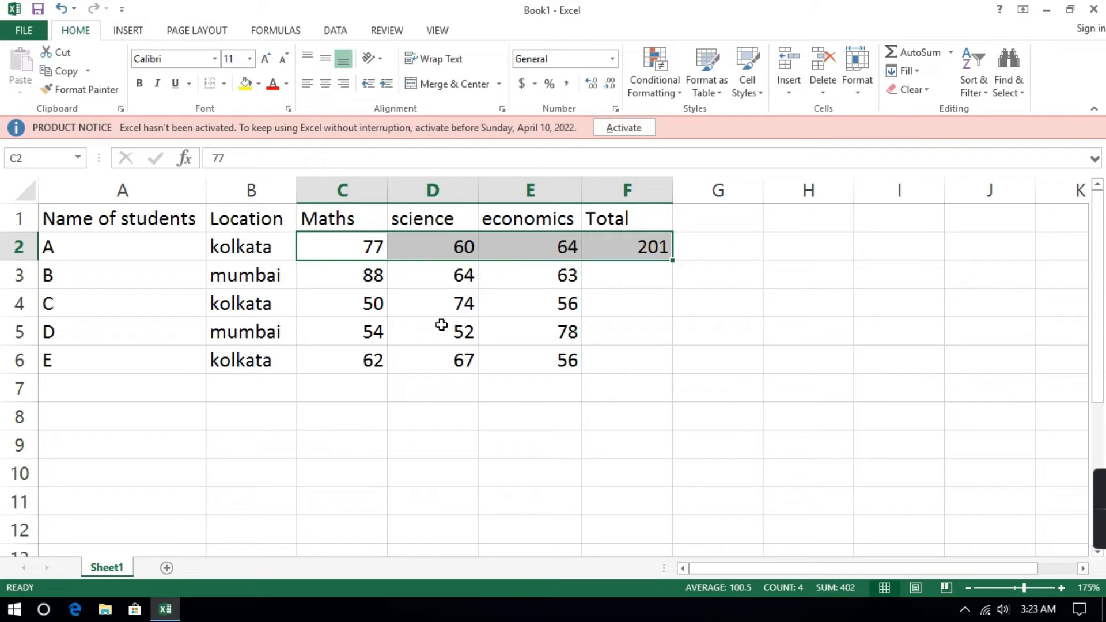
{"action": "left_click_drag", "start_coordinate": [371, 276], "coordinate": [622, 362]}
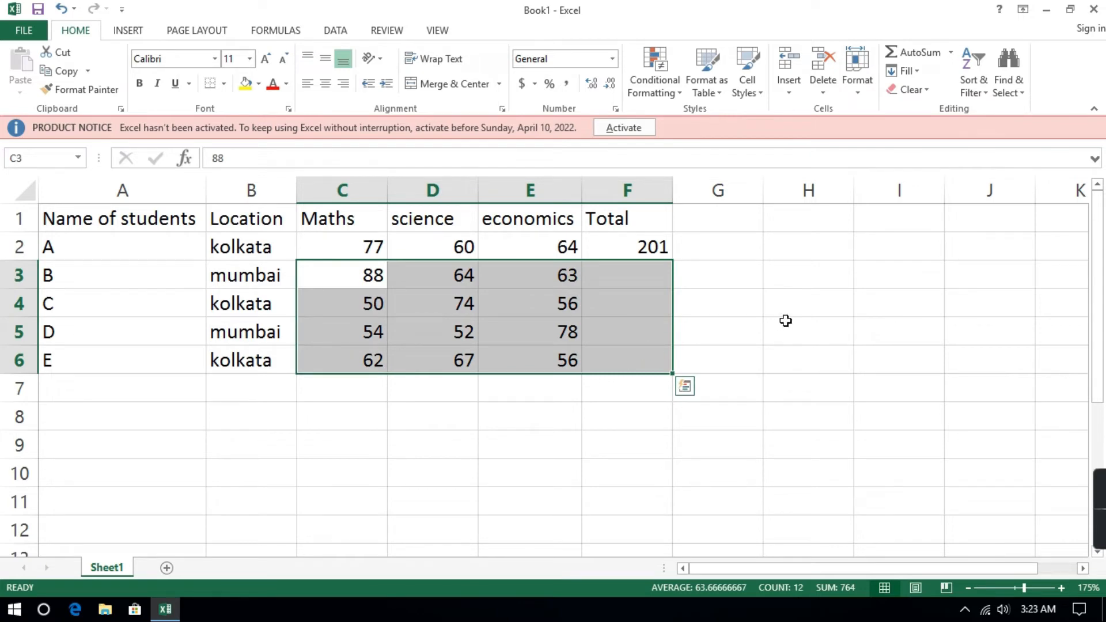
{"action": "key", "text": "alt+equal"}
{"action": "left_click", "coordinate": [806, 323]}
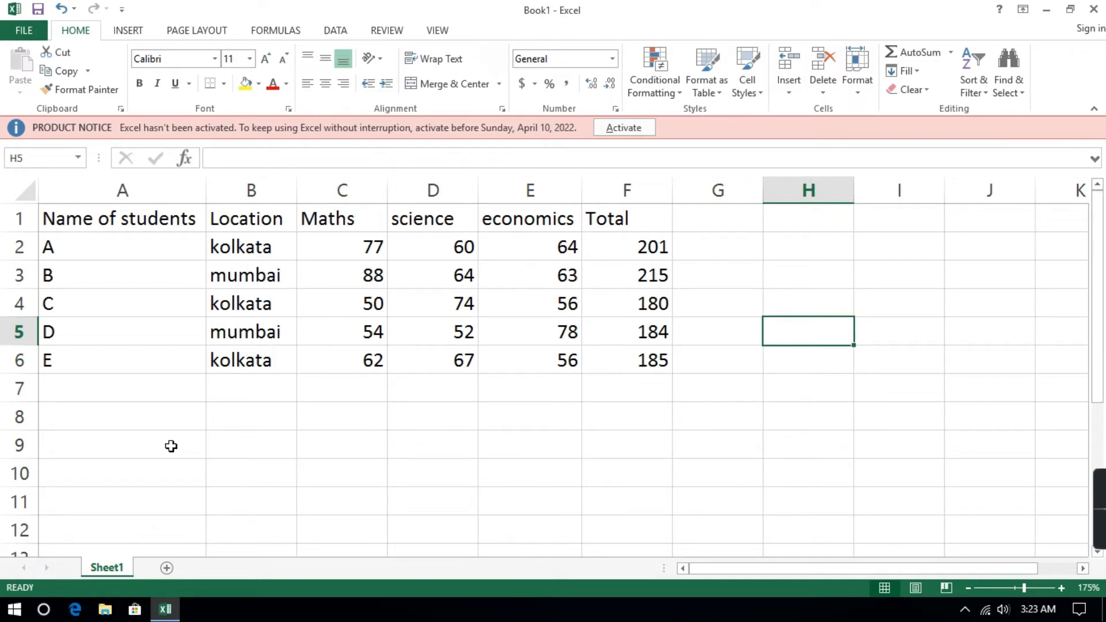
Copy the header row A1:F1 and paste it into A9:F9 below the table.
{"action": "left_click_drag", "start_coordinate": [59, 219], "coordinate": [628, 199]}
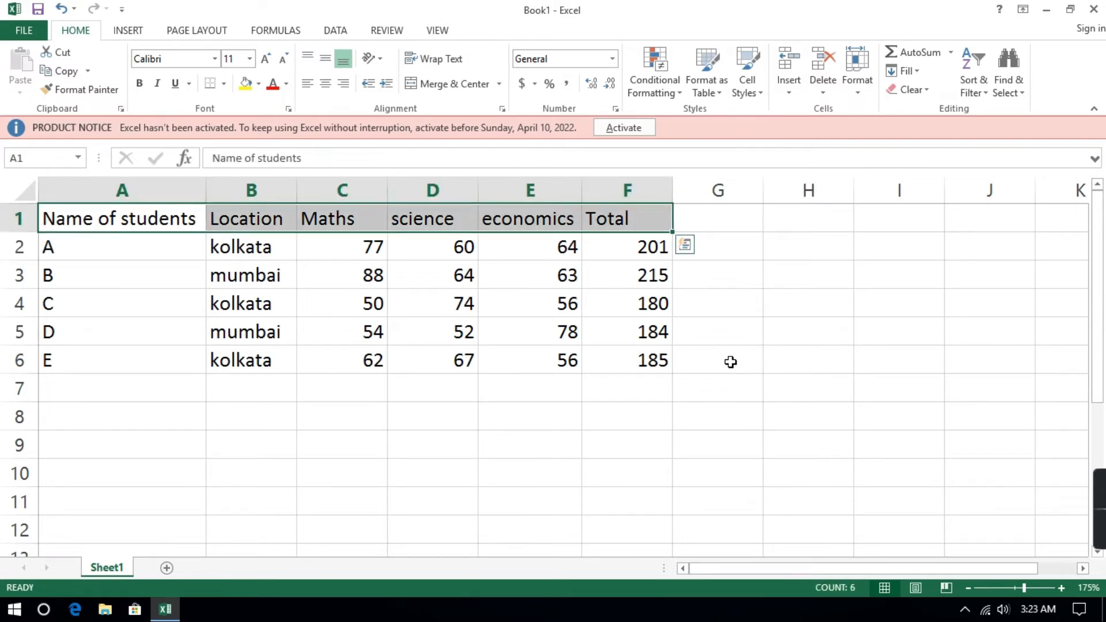
{"action": "key", "text": "ctrl+c"}
{"action": "left_click_drag", "start_coordinate": [75, 444], "coordinate": [605, 434]}
{"action": "key", "text": "ctrl+v"}
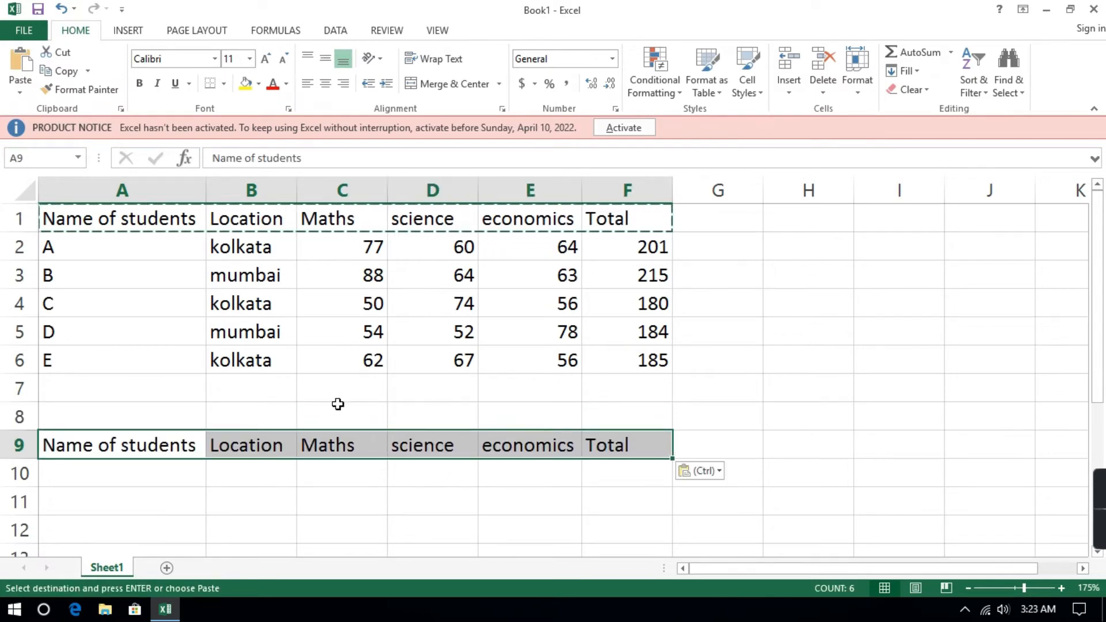
{"action": "scroll", "coordinate": [481, 493], "scroll_direction": "down", "scroll_amount": 1}
{"action": "scroll", "coordinate": [482, 493], "scroll_direction": "up", "scroll_amount": 1}
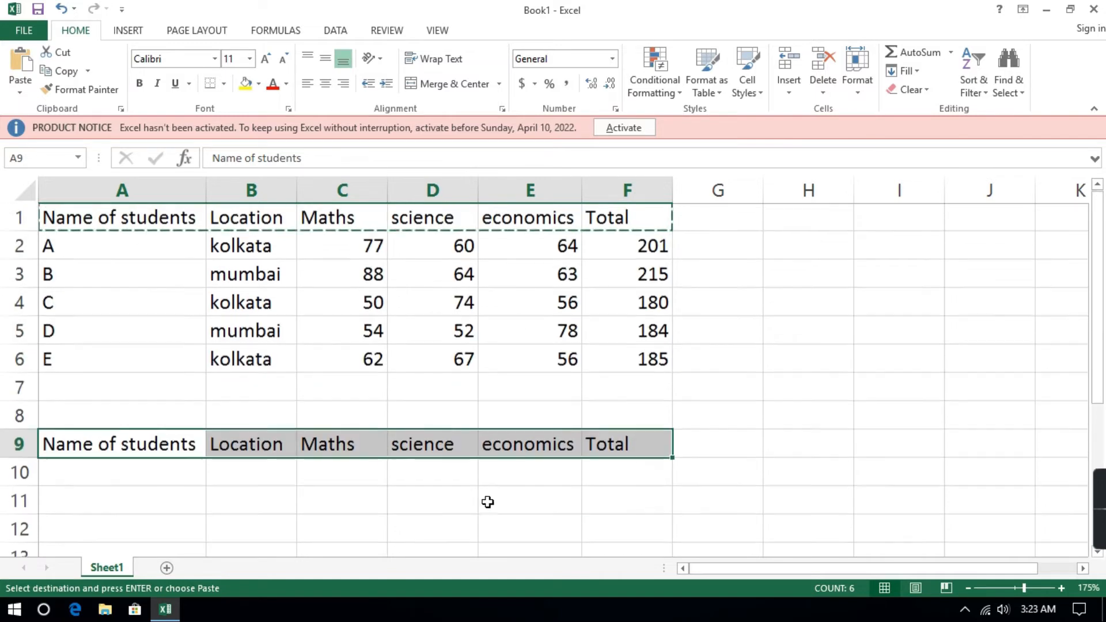
{"action": "left_click", "coordinate": [775, 426]}
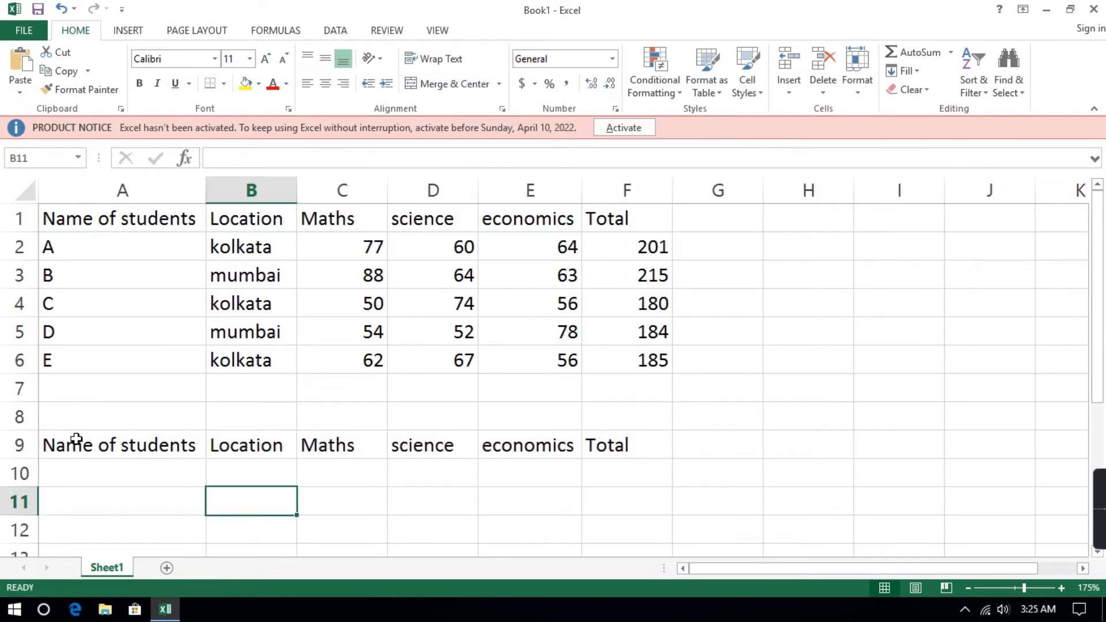
Enter the student name A in A10, under the copied header row.
{"action": "left_click_drag", "start_coordinate": [74, 440], "coordinate": [618, 442]}
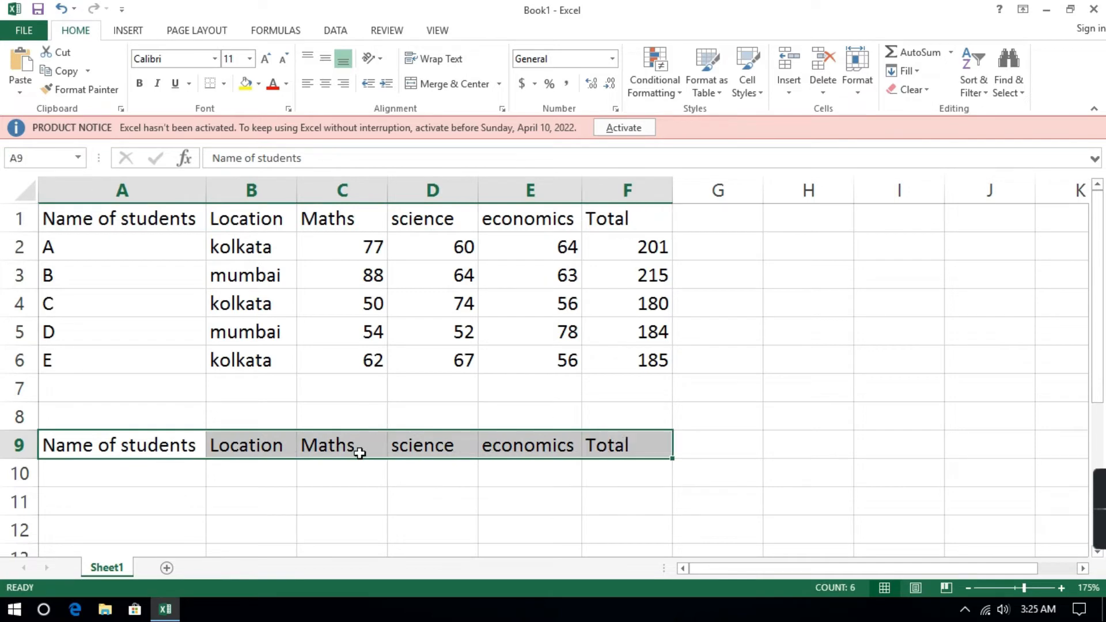
{"action": "left_click", "coordinate": [164, 480]}
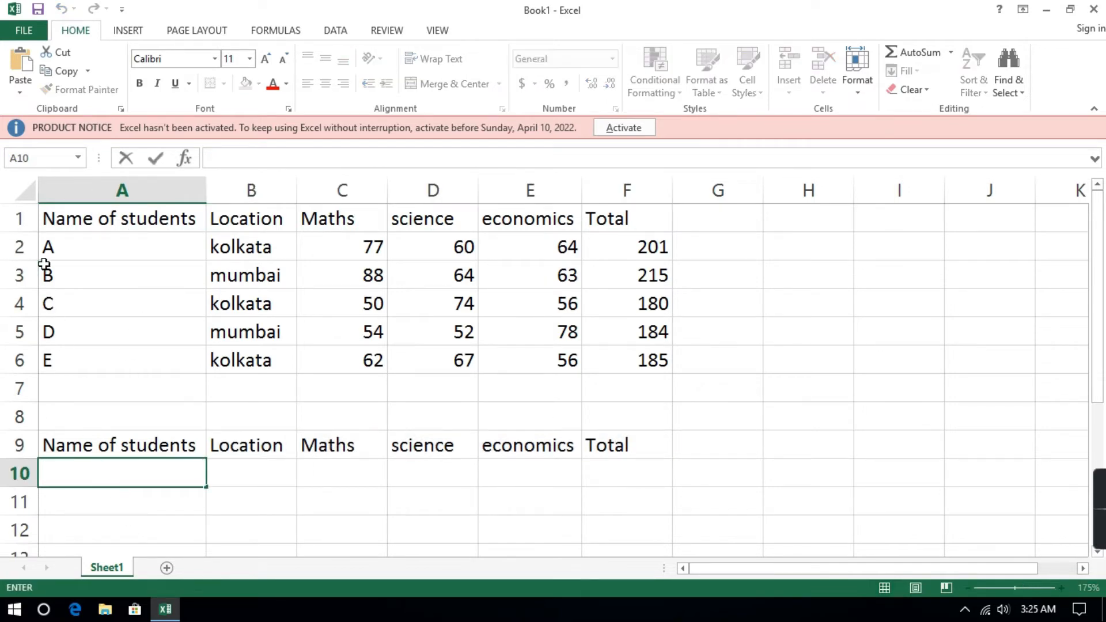
{"action": "left_click", "coordinate": [54, 249]}
{"action": "double_click", "coordinate": [68, 248]}
{"action": "left_click_drag", "start_coordinate": [68, 247], "coordinate": [44, 248]}
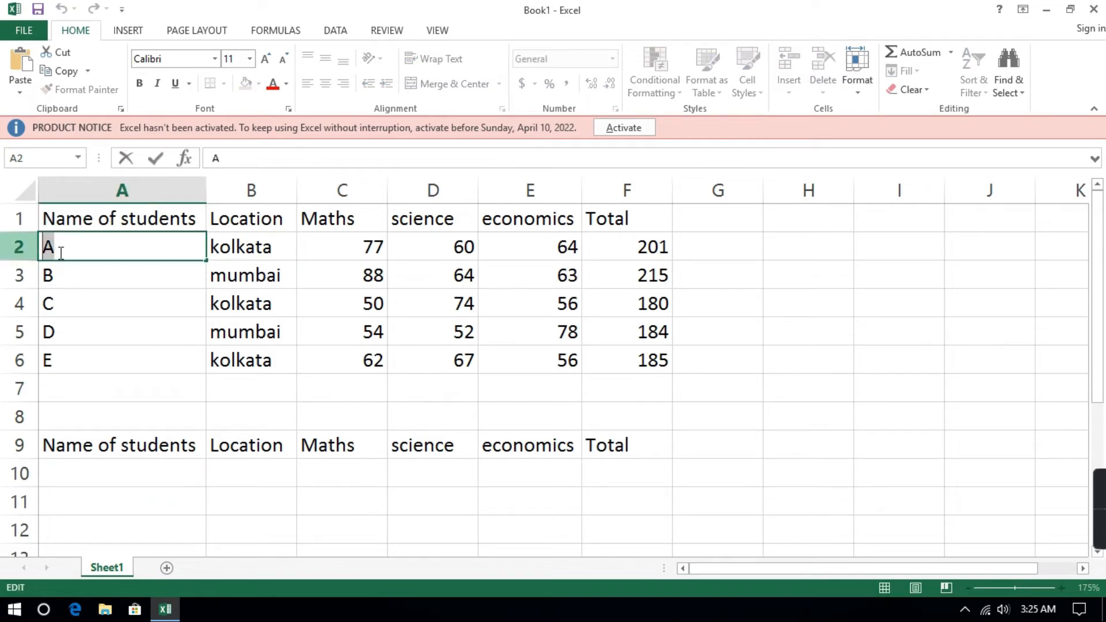
{"action": "left_click", "coordinate": [76, 474]}
{"action": "type", "text": "A"}
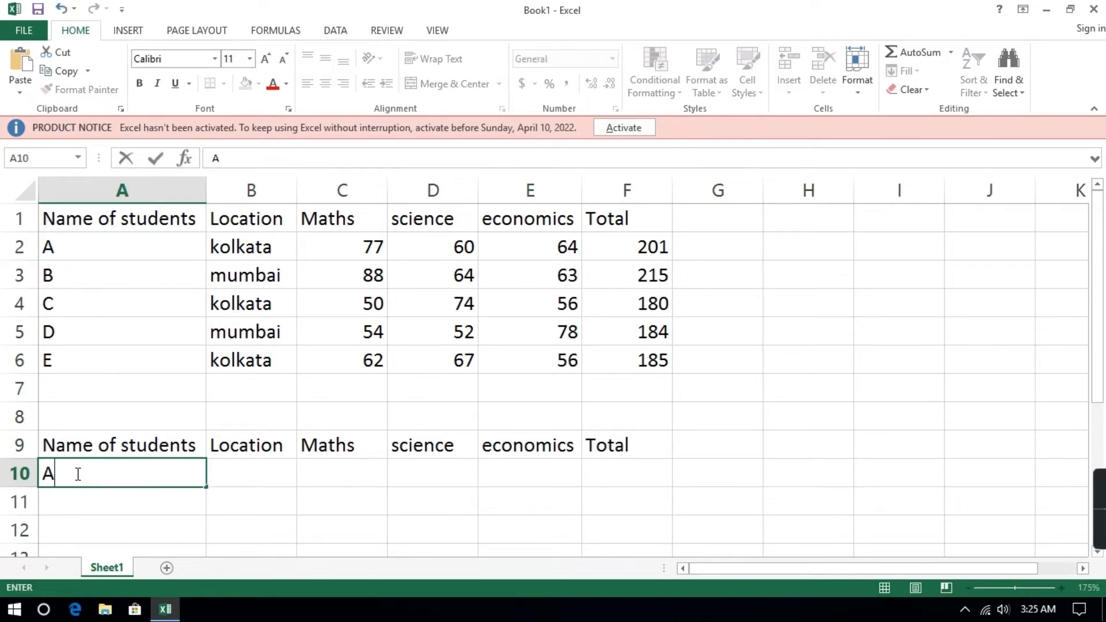
{"action": "left_click", "coordinate": [180, 506]}
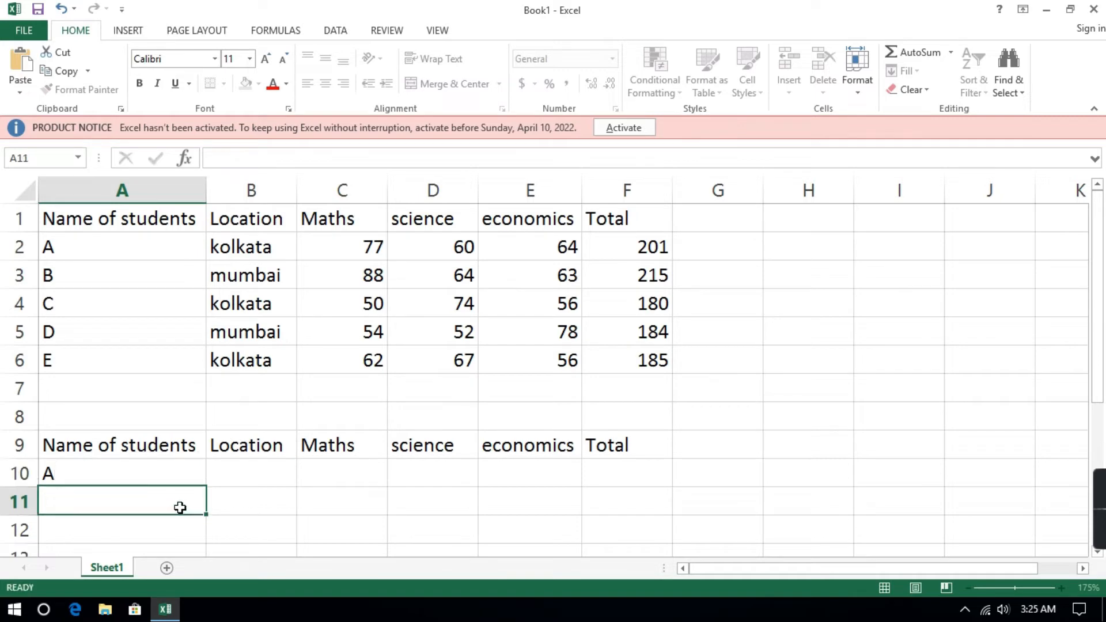
Add List data validation to A10 with source =$A$2:$A$6, and choose A from its in-cell dropdown.
{"action": "left_click", "coordinate": [133, 468]}
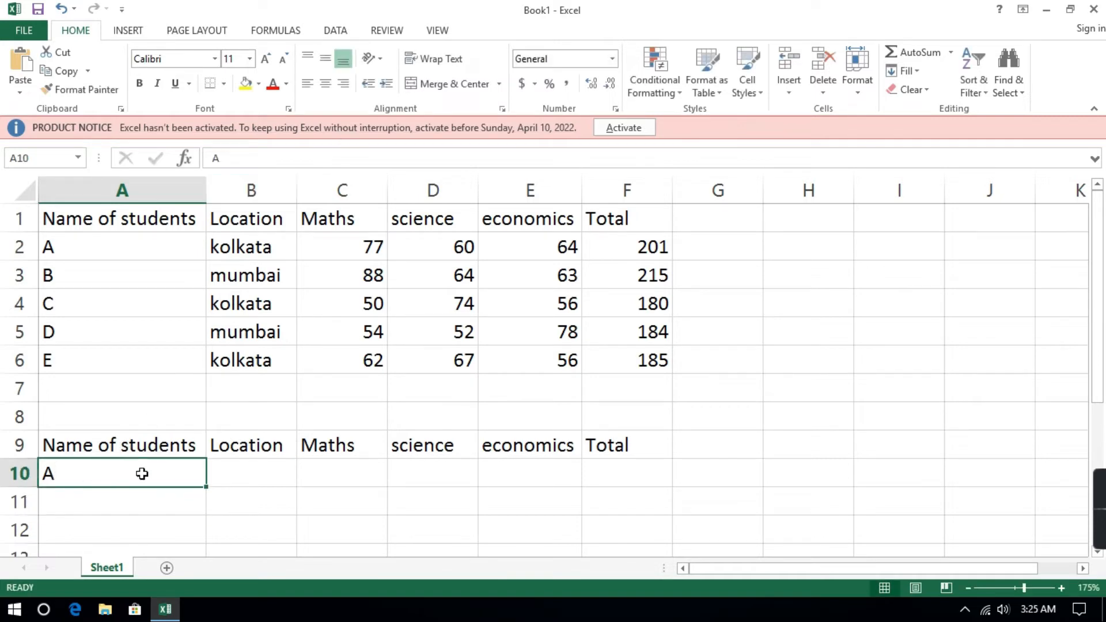
{"action": "left_click", "coordinate": [337, 31]}
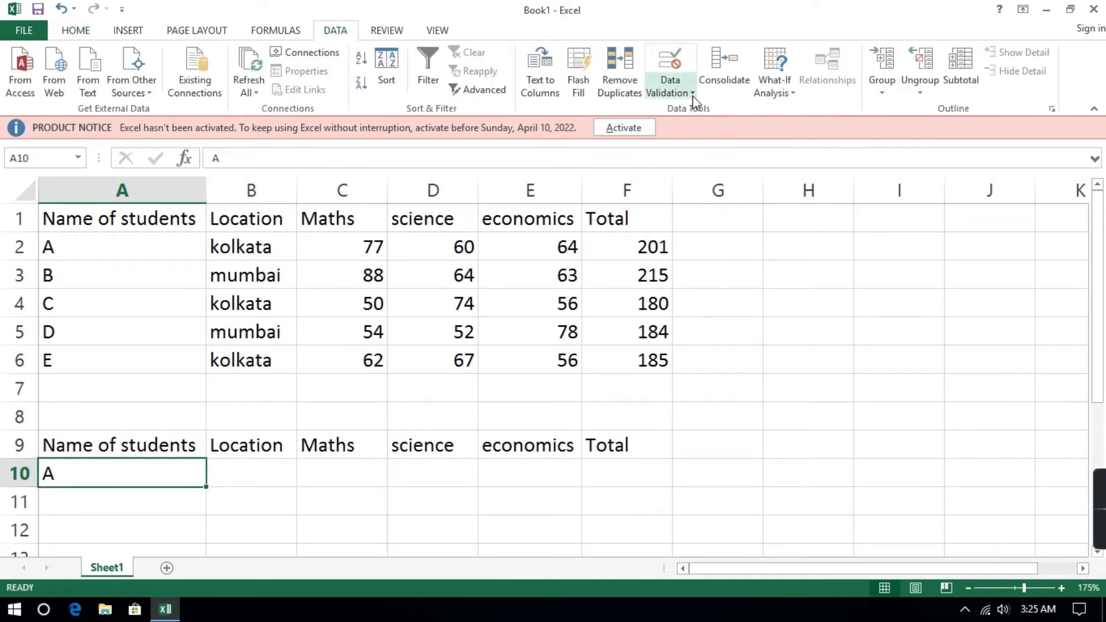
{"action": "left_click", "coordinate": [683, 94]}
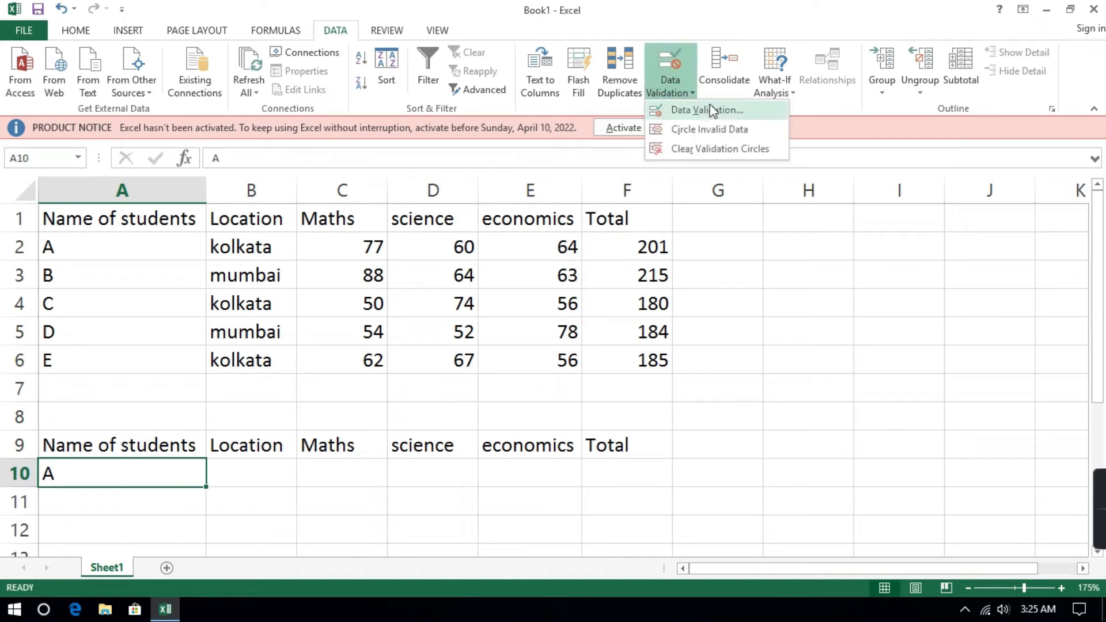
{"action": "left_click", "coordinate": [728, 116]}
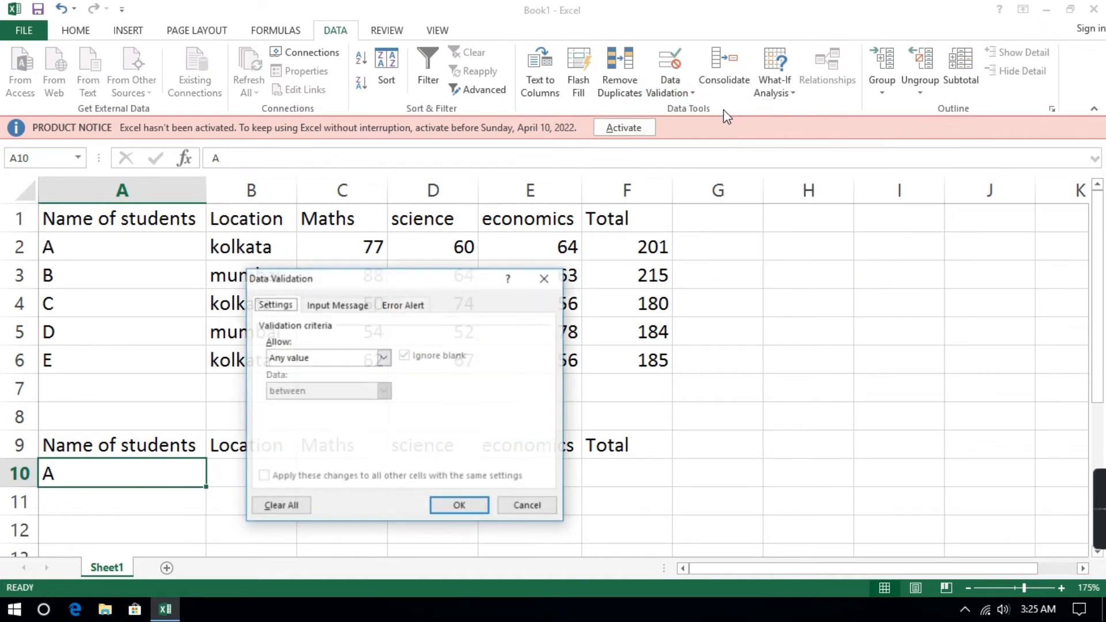
{"action": "left_click", "coordinate": [383, 359]}
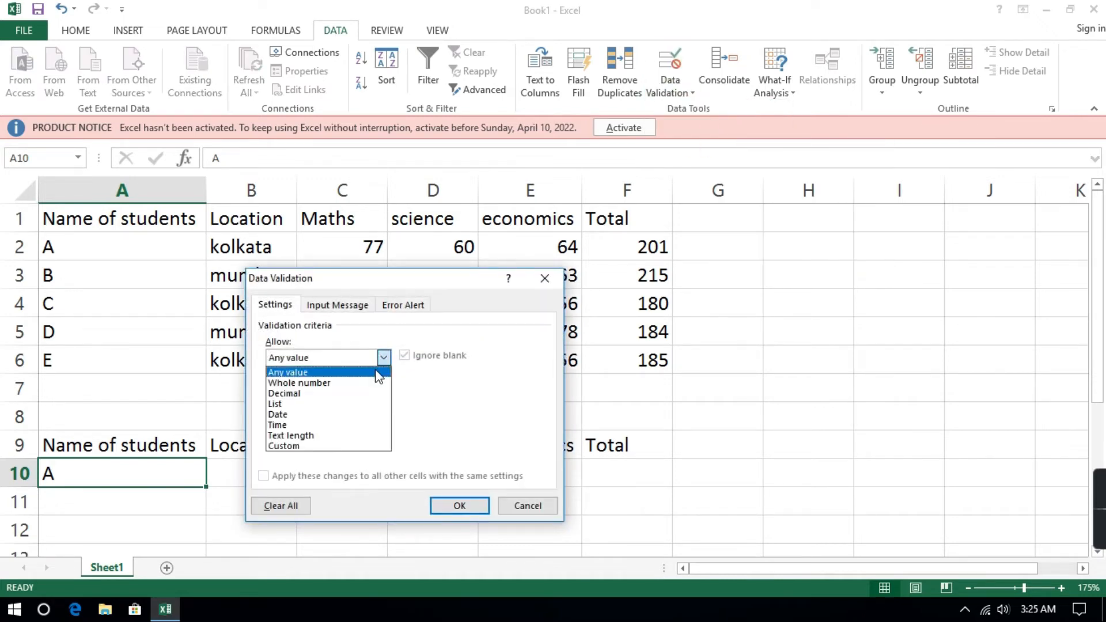
{"action": "left_click", "coordinate": [299, 406]}
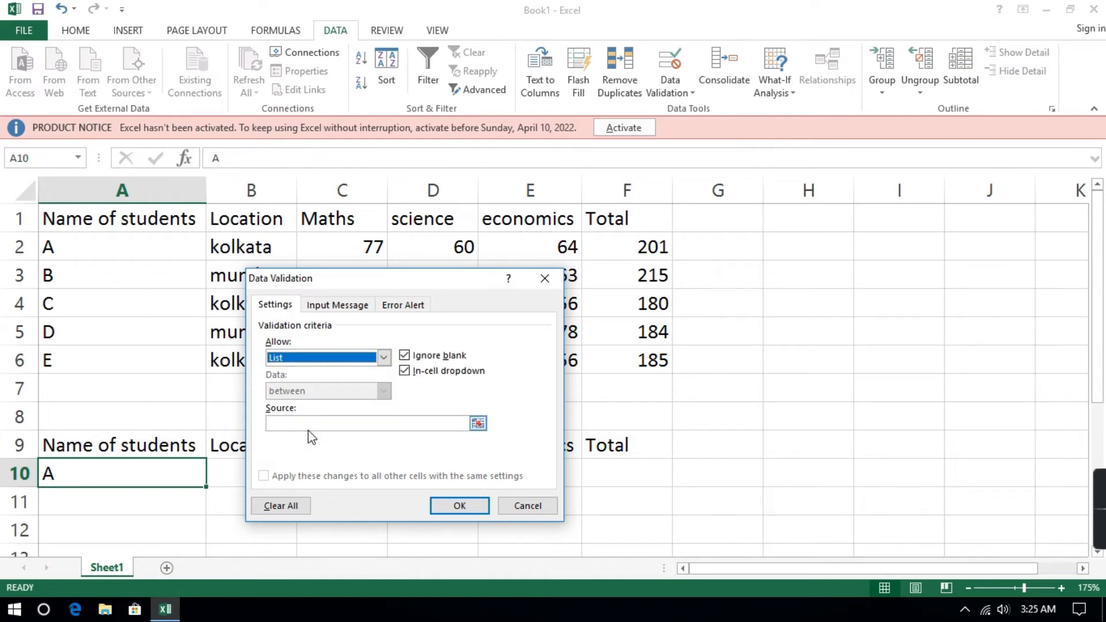
{"action": "left_click", "coordinate": [325, 423]}
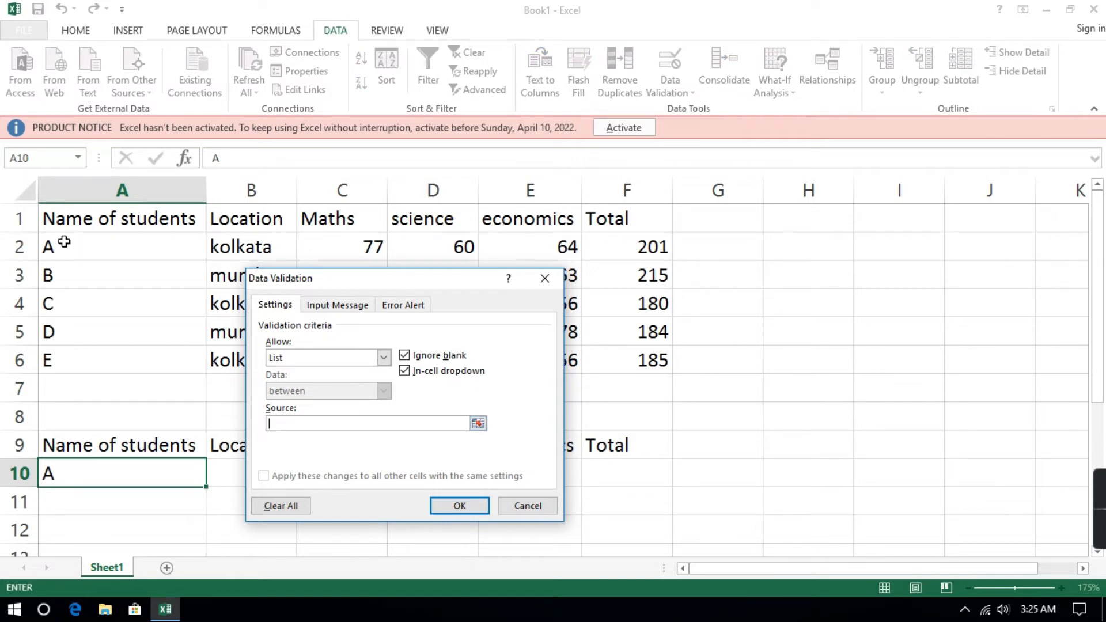
{"action": "left_click_drag", "start_coordinate": [64, 242], "coordinate": [138, 361]}
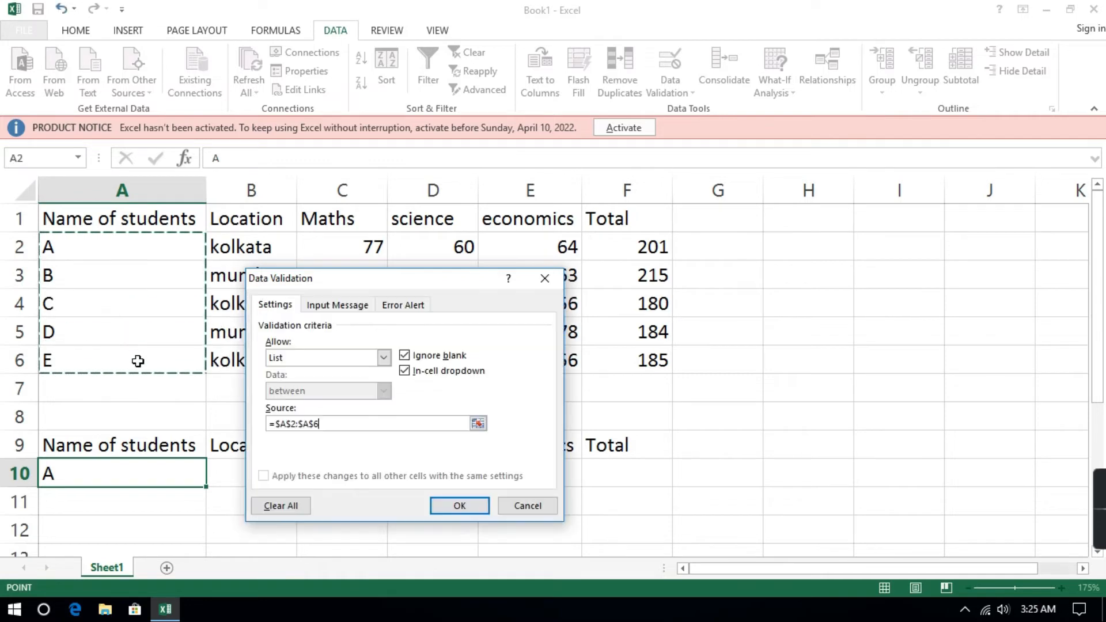
{"action": "left_click", "coordinate": [454, 512]}
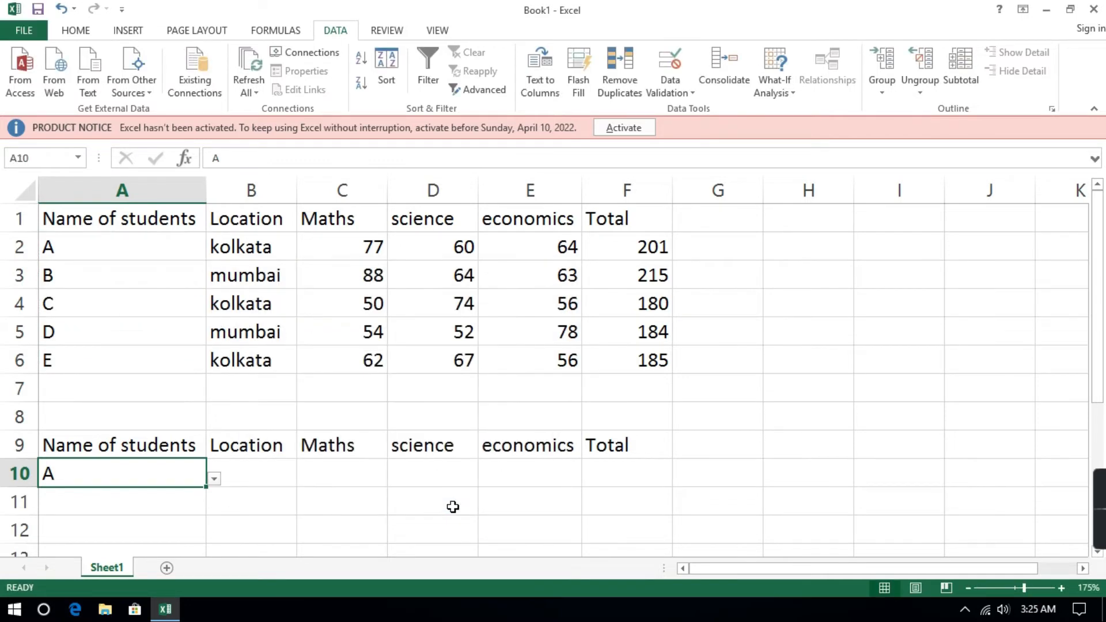
{"action": "left_click", "coordinate": [214, 479]}
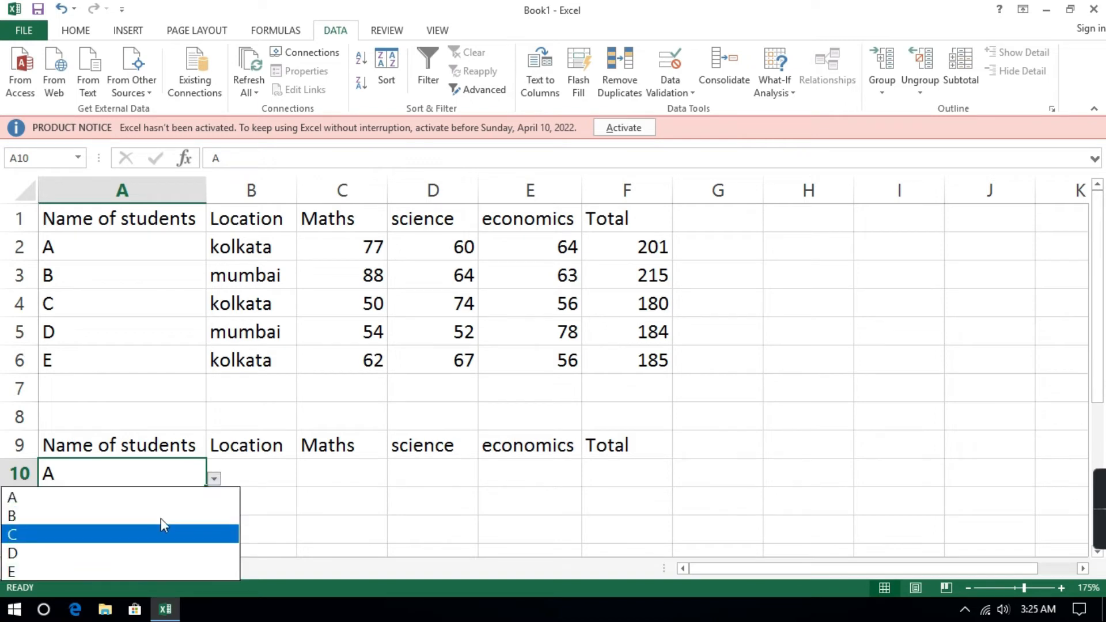
{"action": "left_click", "coordinate": [171, 504]}
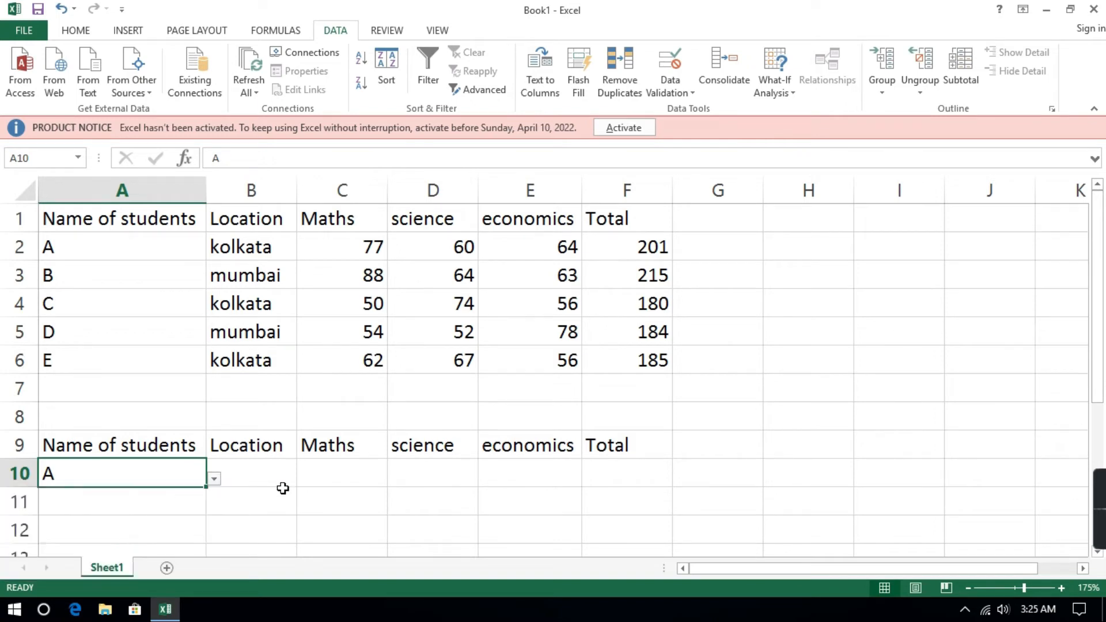
Look up the selected student's location in B10 with the formula =VLOOKUP(A10,A2:F6,2,0).
{"action": "left_click", "coordinate": [283, 478]}
{"action": "double_click", "coordinate": [272, 480]}
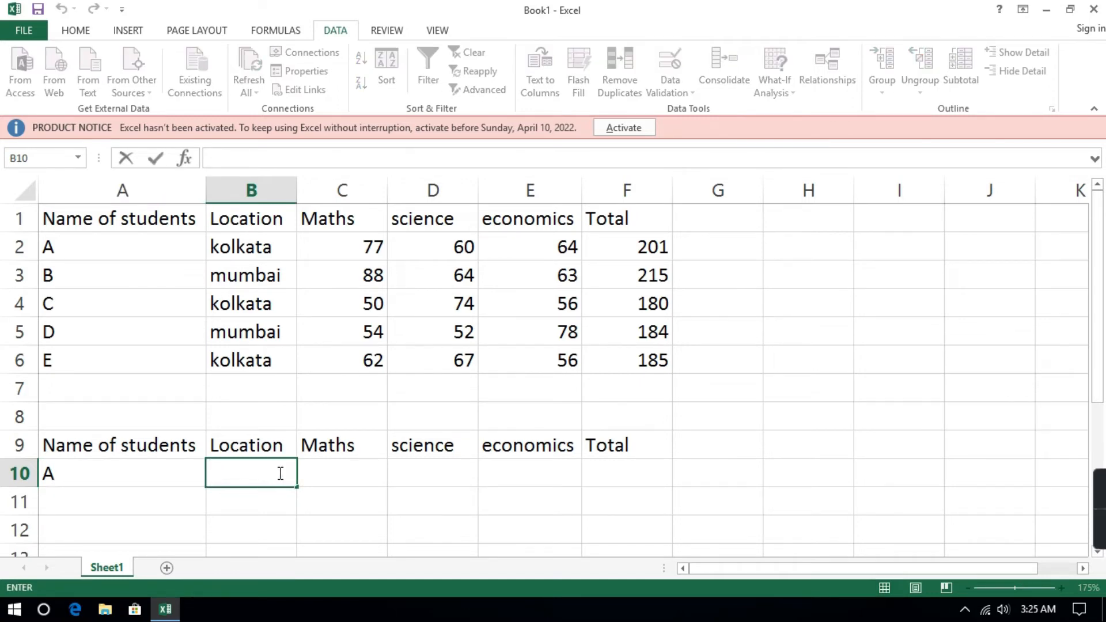
{"action": "type", "text": "=V"}
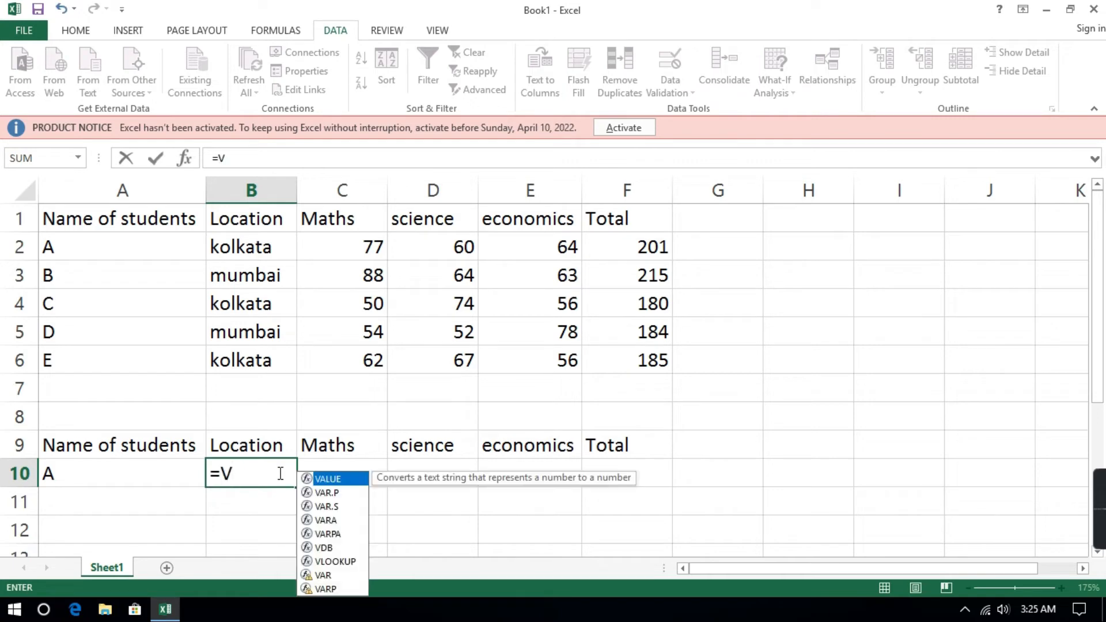
{"action": "type", "text": "LO"}
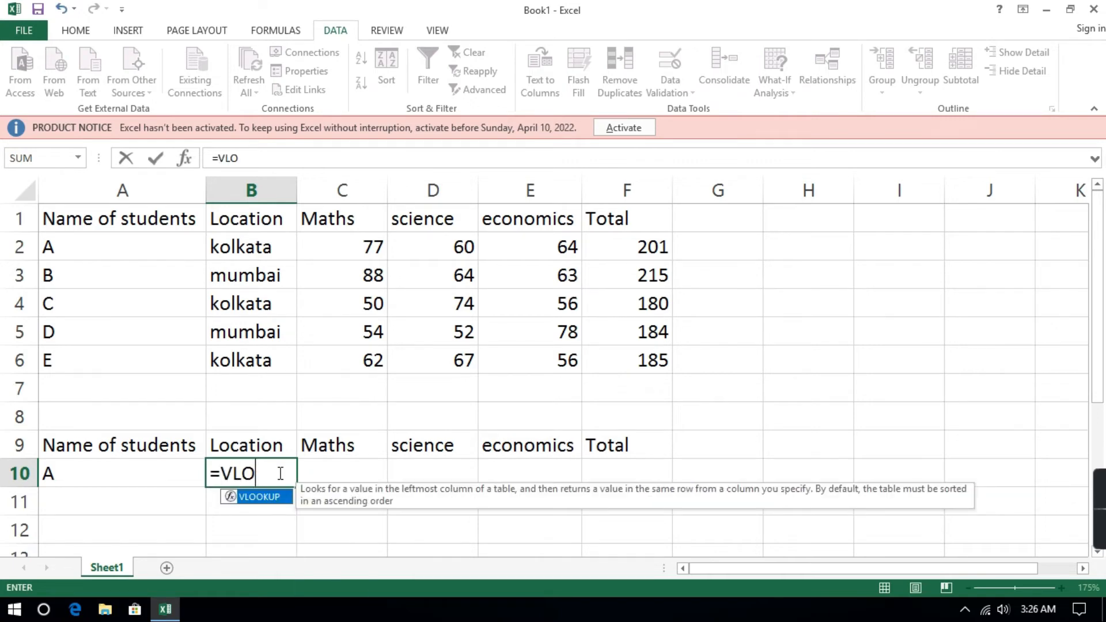
{"action": "key", "text": "Tab"}
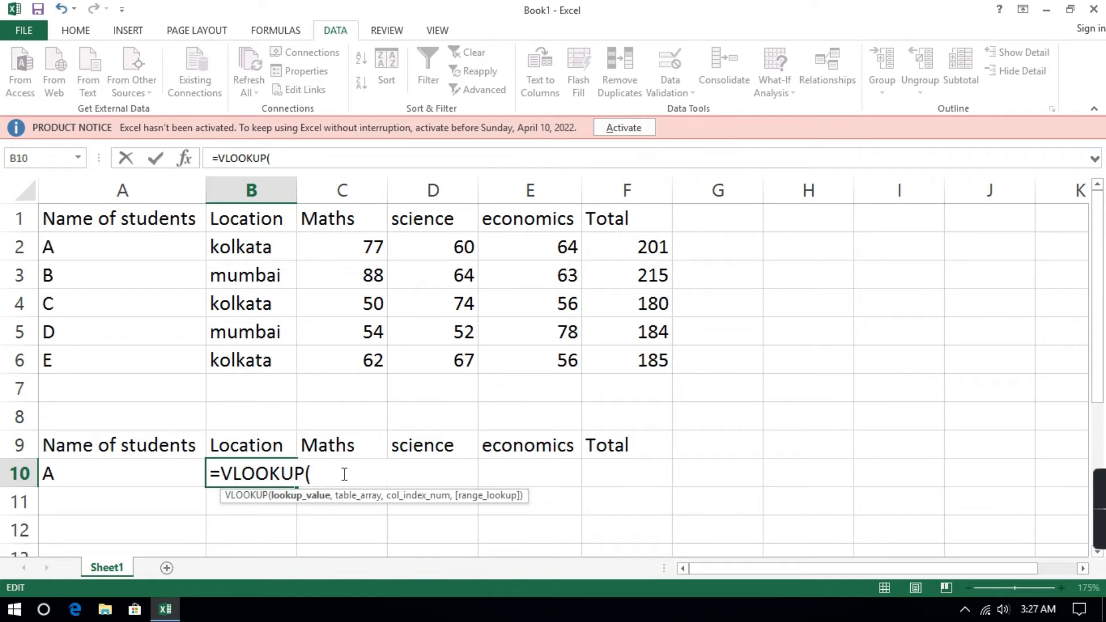
{"action": "left_click", "coordinate": [181, 463]}
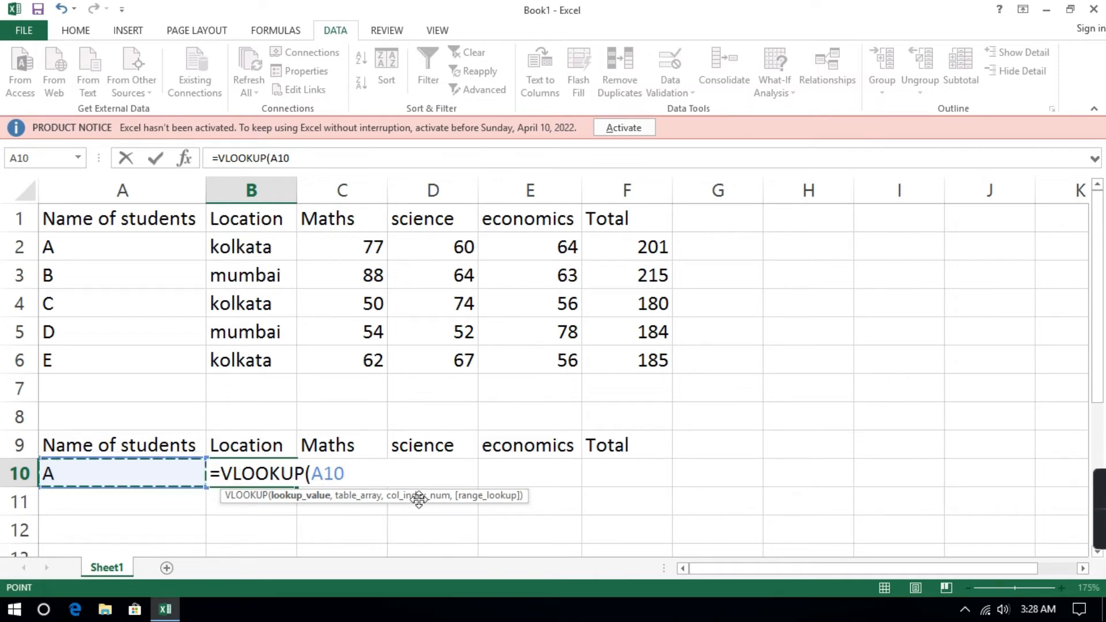
{"action": "type", "text": ","}
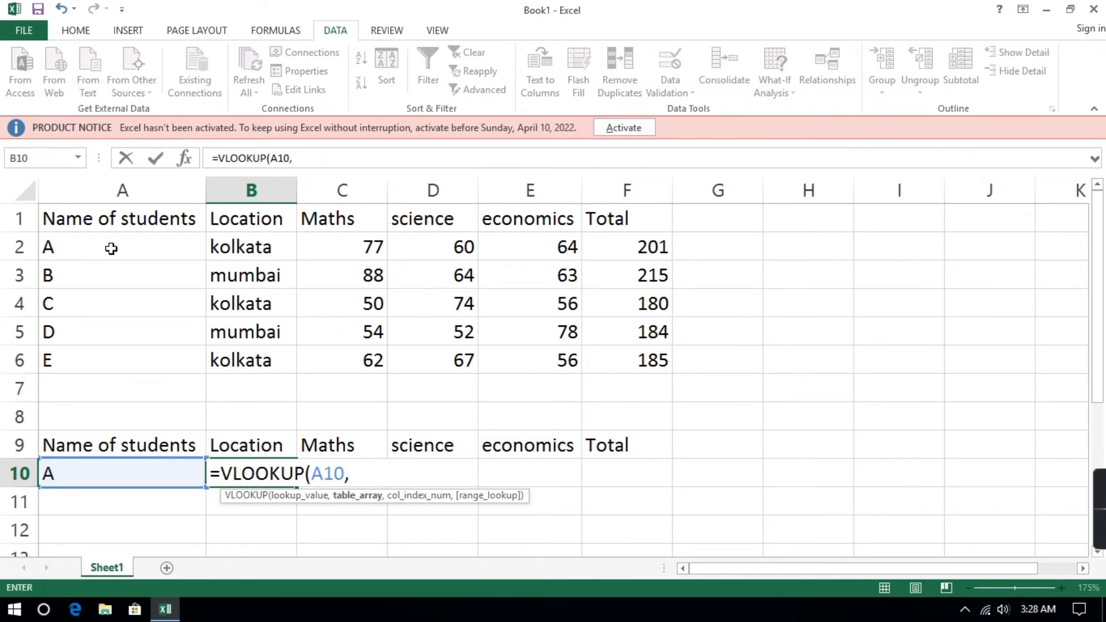
{"action": "left_click_drag", "start_coordinate": [111, 248], "coordinate": [663, 364]}
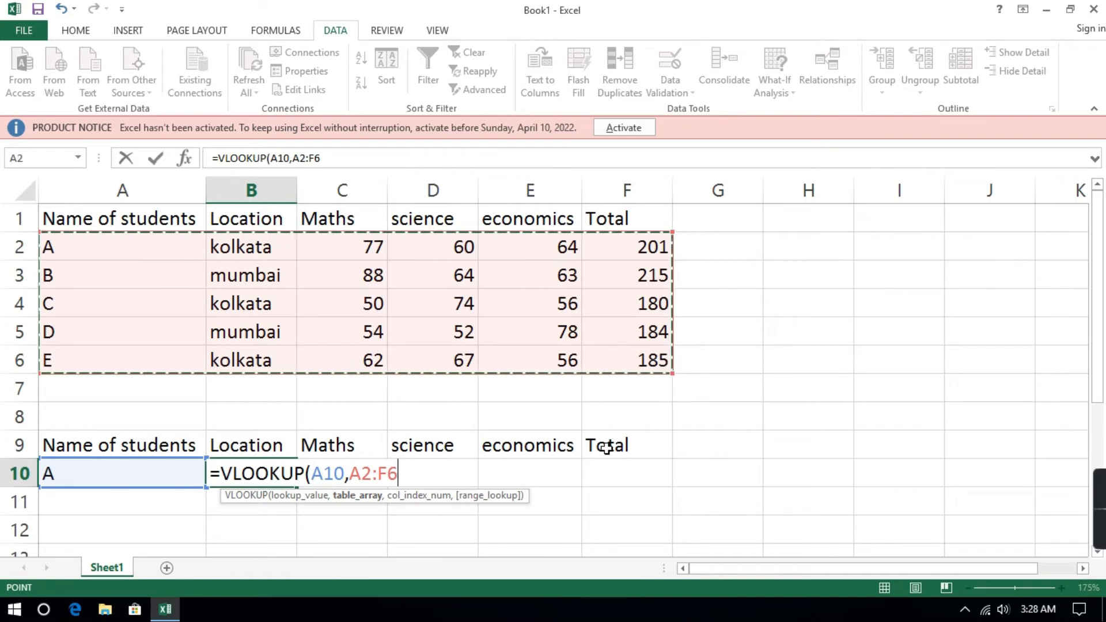
{"action": "type", "text": ","}
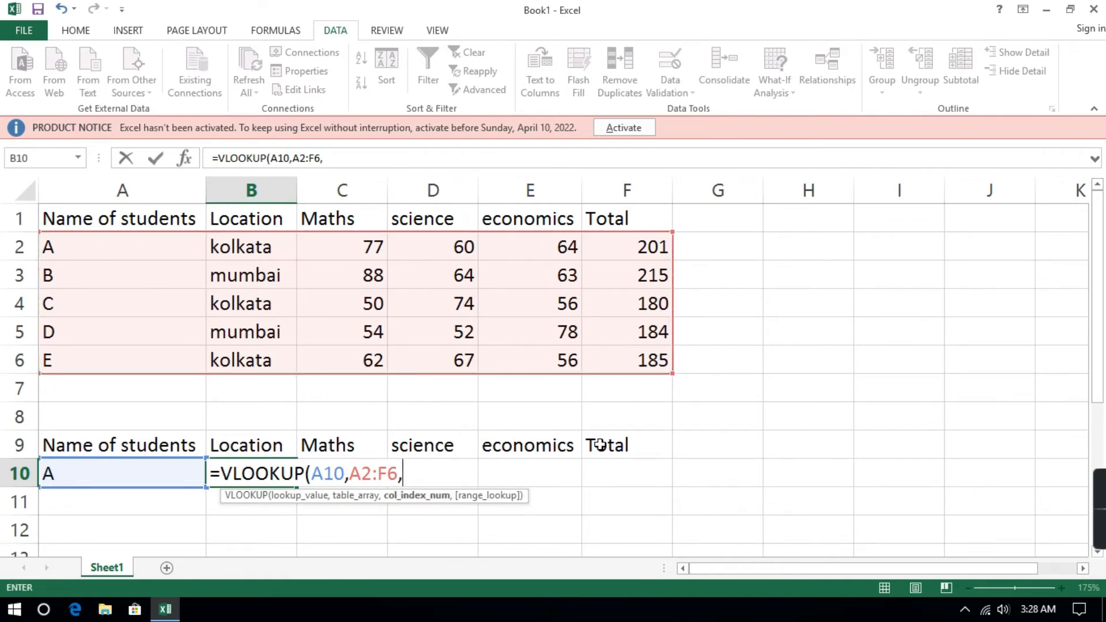
{"action": "type", "text": "2,0"}
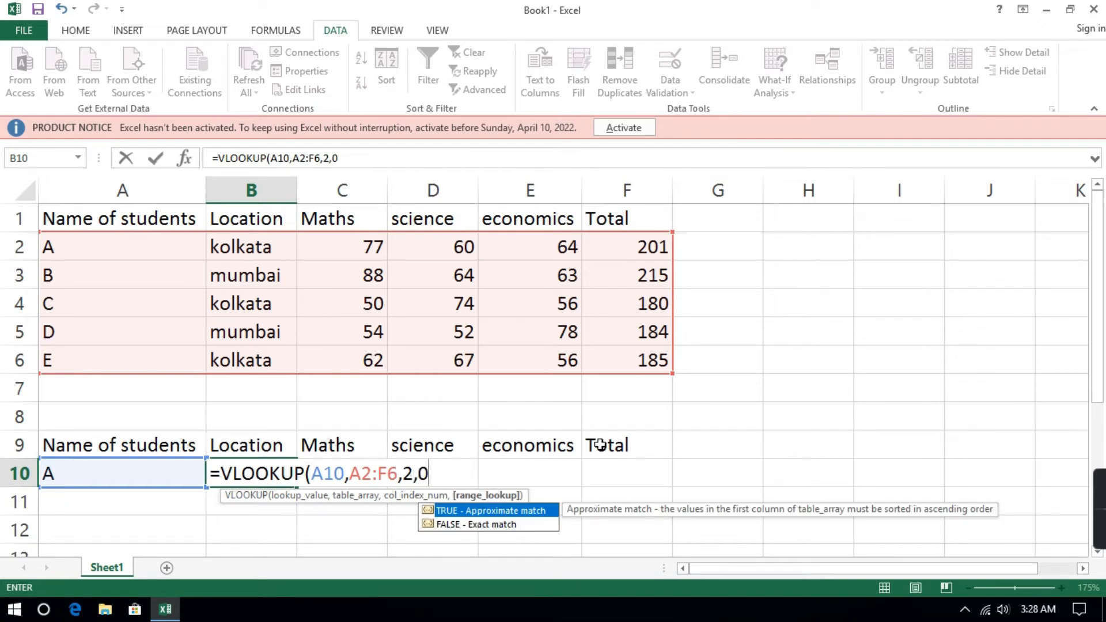
{"action": "type", "text": ")"}
{"action": "key", "text": "Return"}
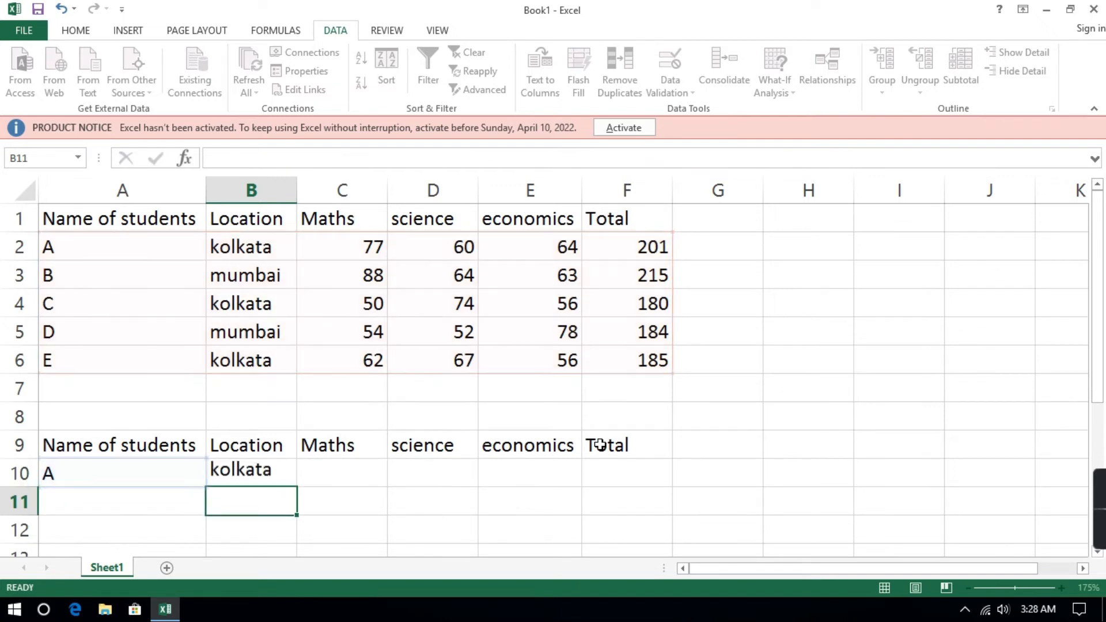
Look up the selected student's Maths mark in C10 with the formula =VLOOKUP(A10,A2:F6,3,0).
{"action": "left_click", "coordinate": [326, 472]}
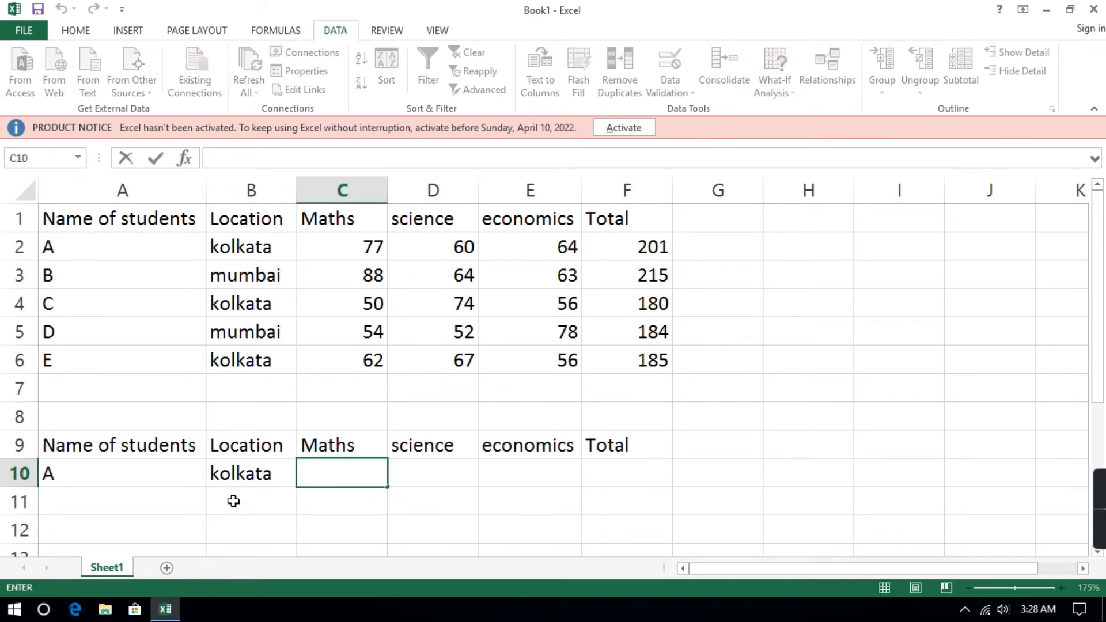
{"action": "type", "text": "=VLOO"}
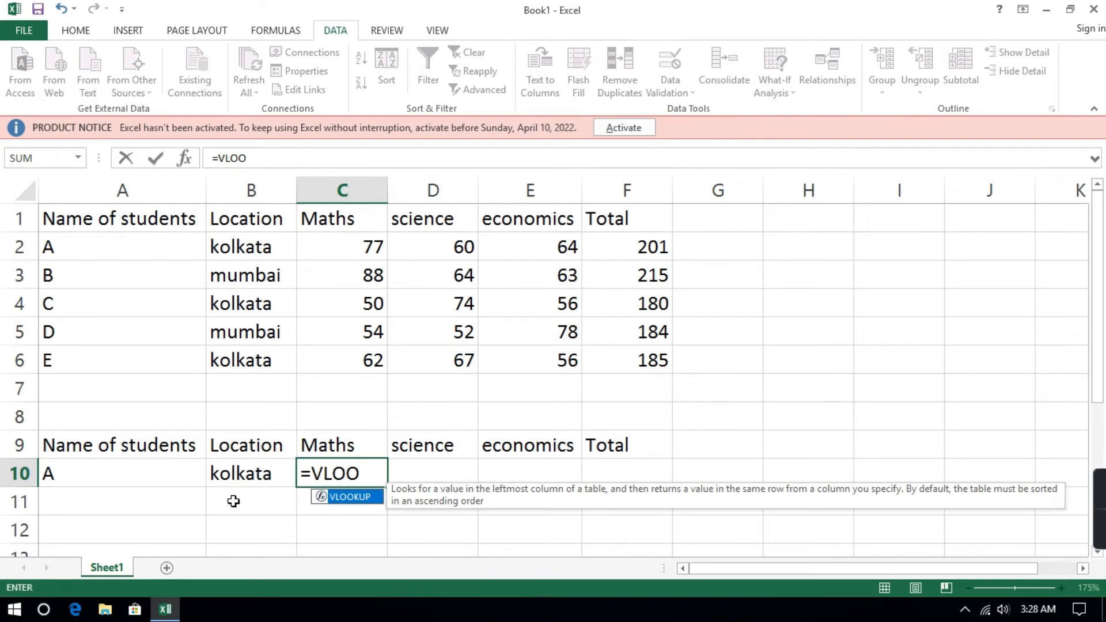
{"action": "key", "text": "Tab"}
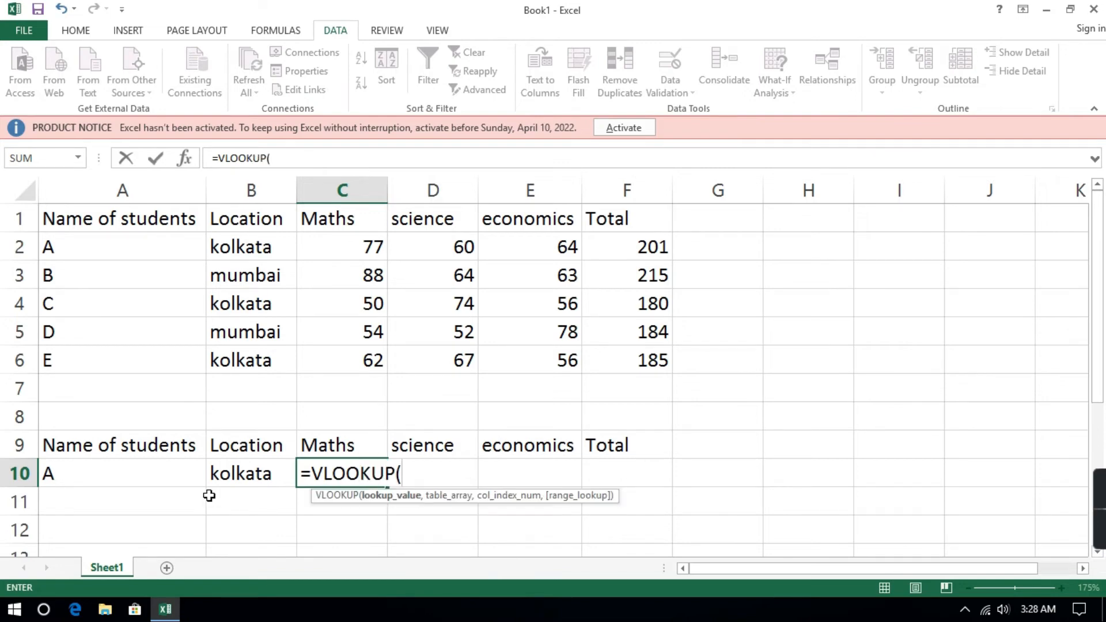
{"action": "left_click", "coordinate": [90, 480]}
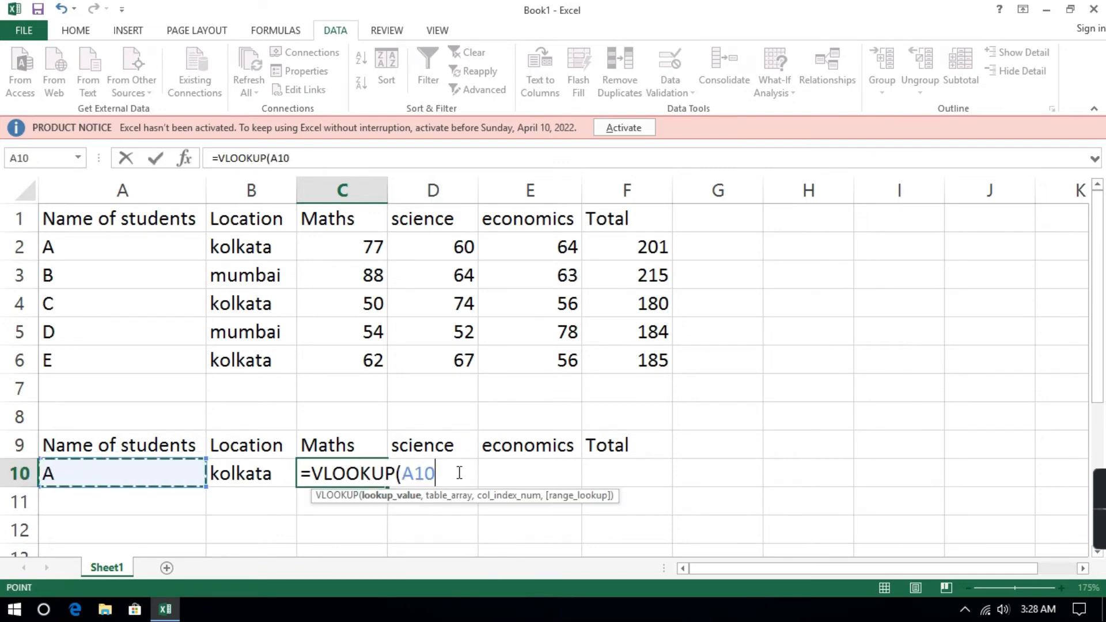
{"action": "type", "text": ","}
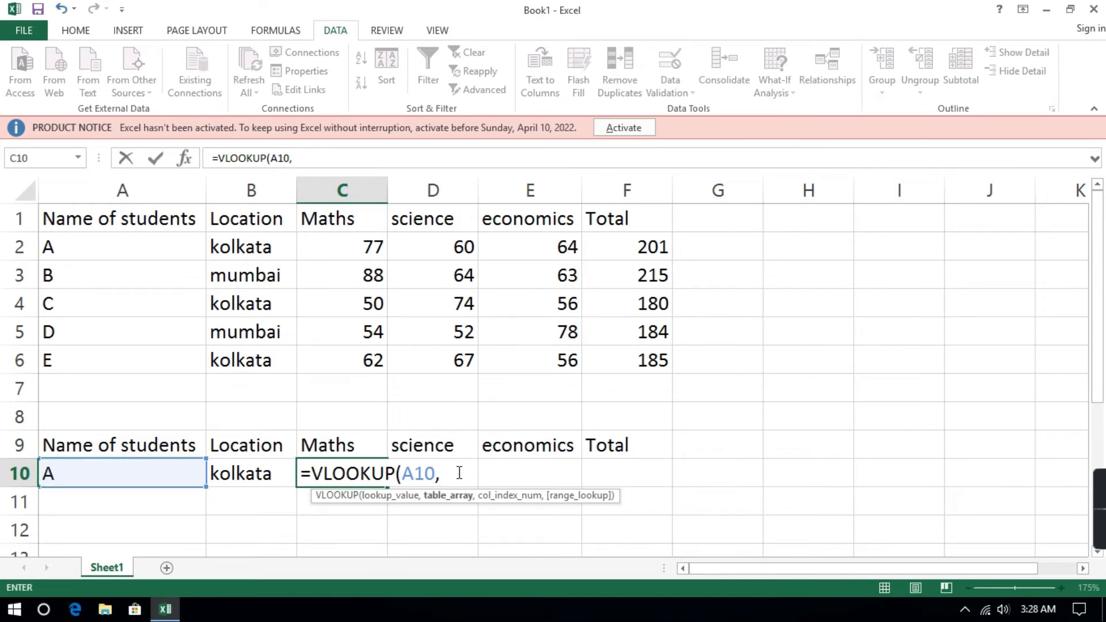
{"action": "left_click_drag", "start_coordinate": [94, 248], "coordinate": [651, 379]}
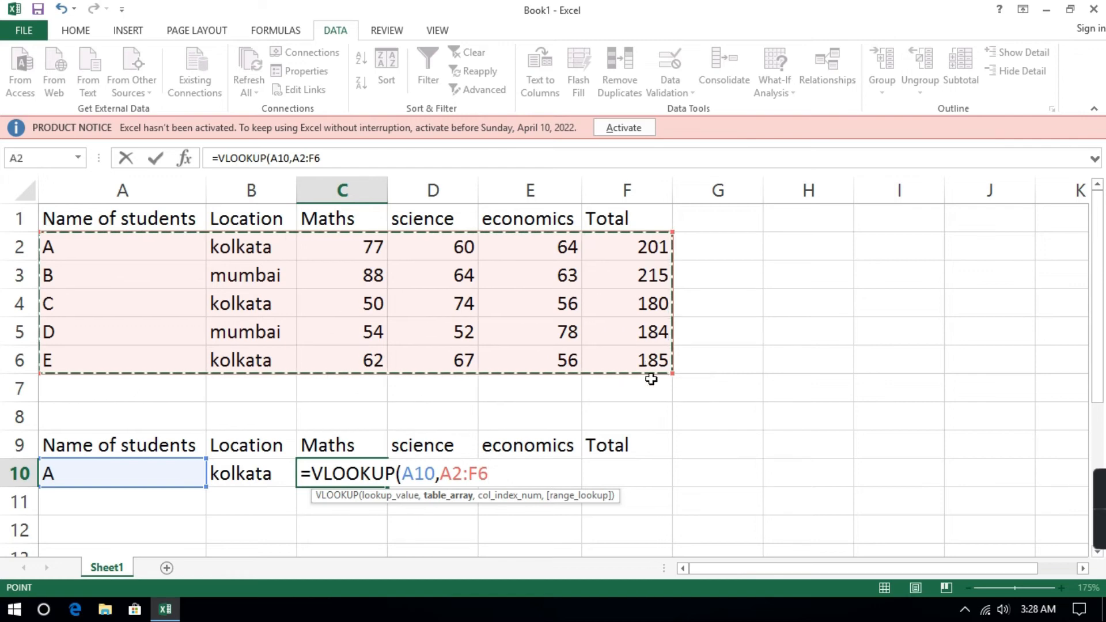
{"action": "type", "text": ","}
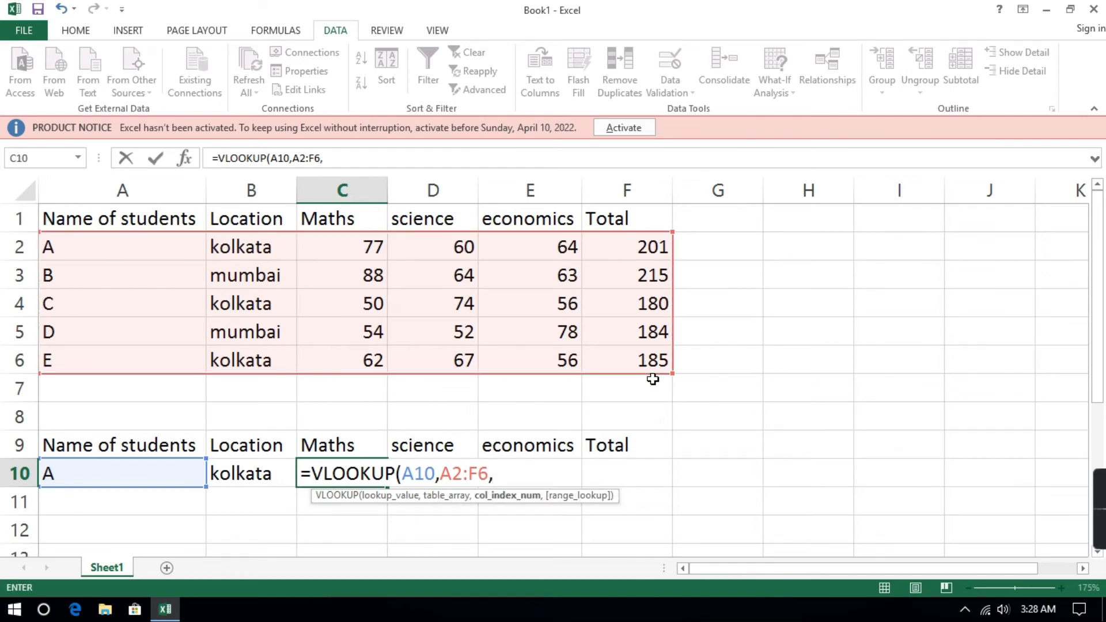
{"action": "type", "text": "3,0"}
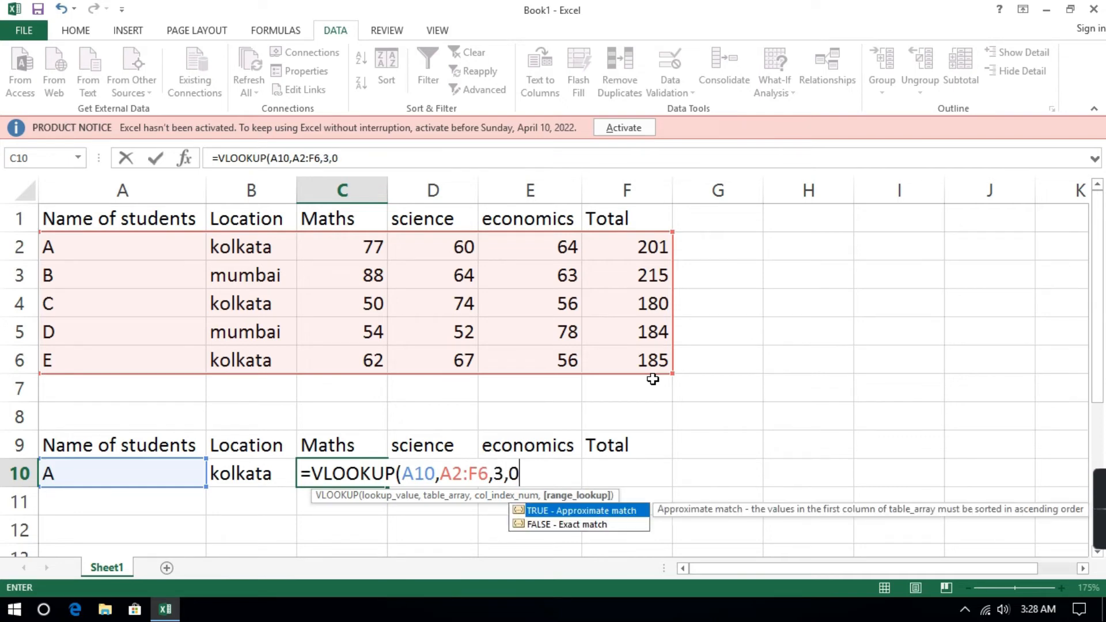
{"action": "type", "text": ")"}
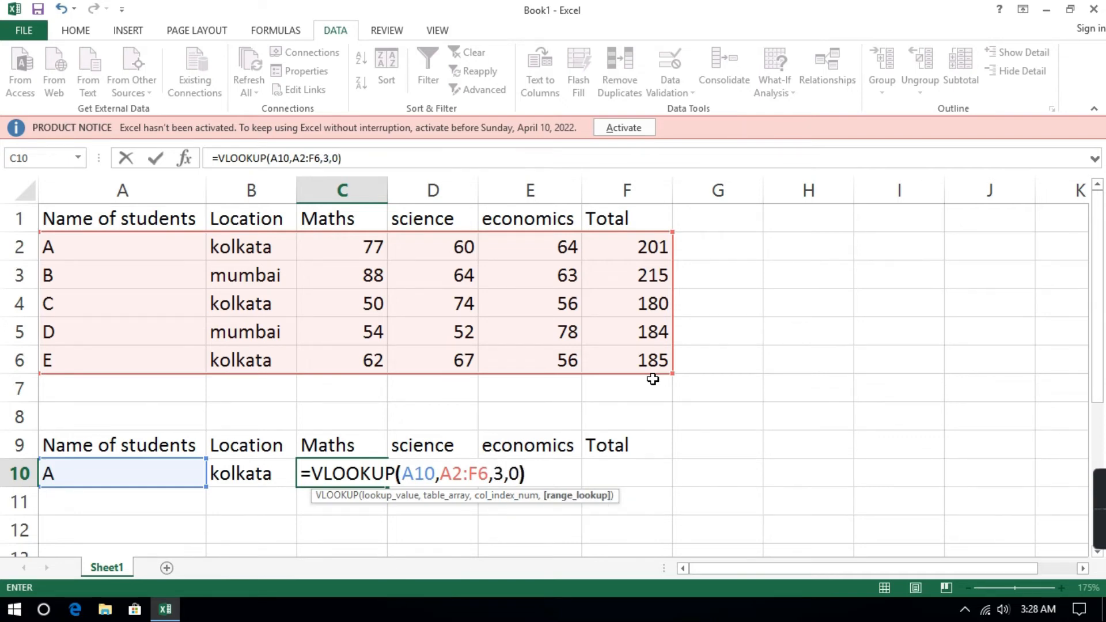
{"action": "key", "text": "Return"}
Look up the selected student's science mark in D10 with the formula =VLOOKUP(A10,A2:F6,4,0).
{"action": "left_click", "coordinate": [446, 472]}
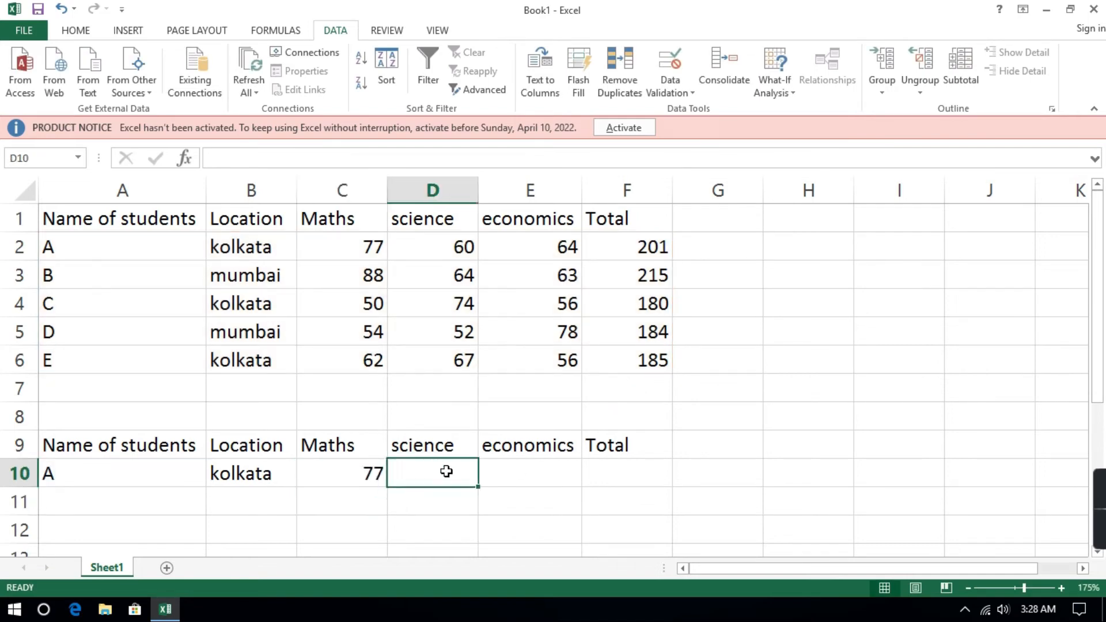
{"action": "type", "text": "="}
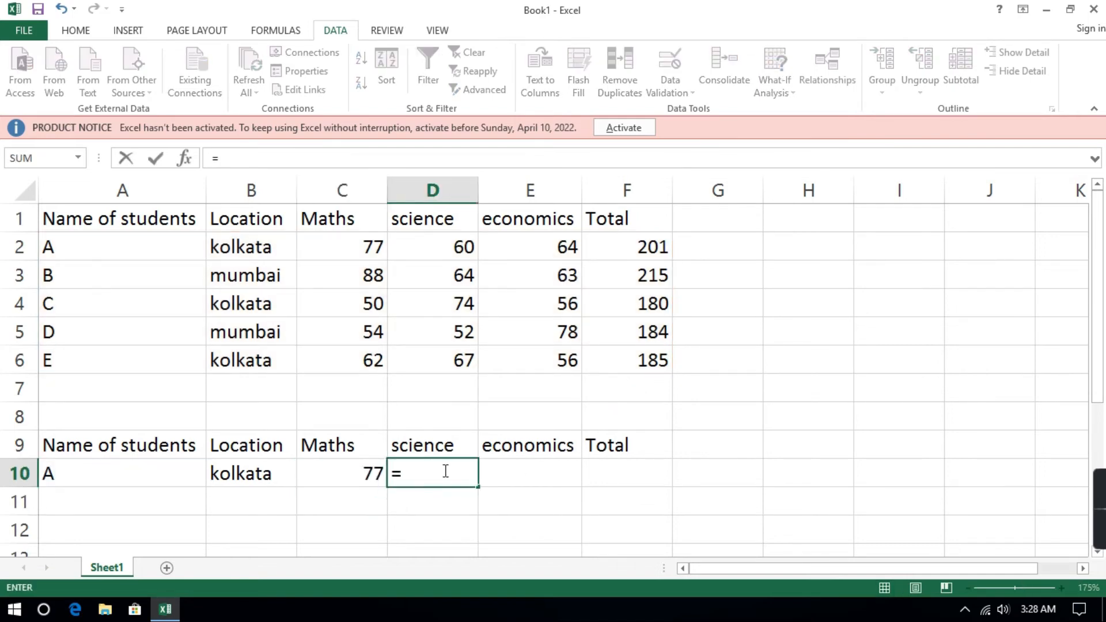
{"action": "type", "text": "VLOO"}
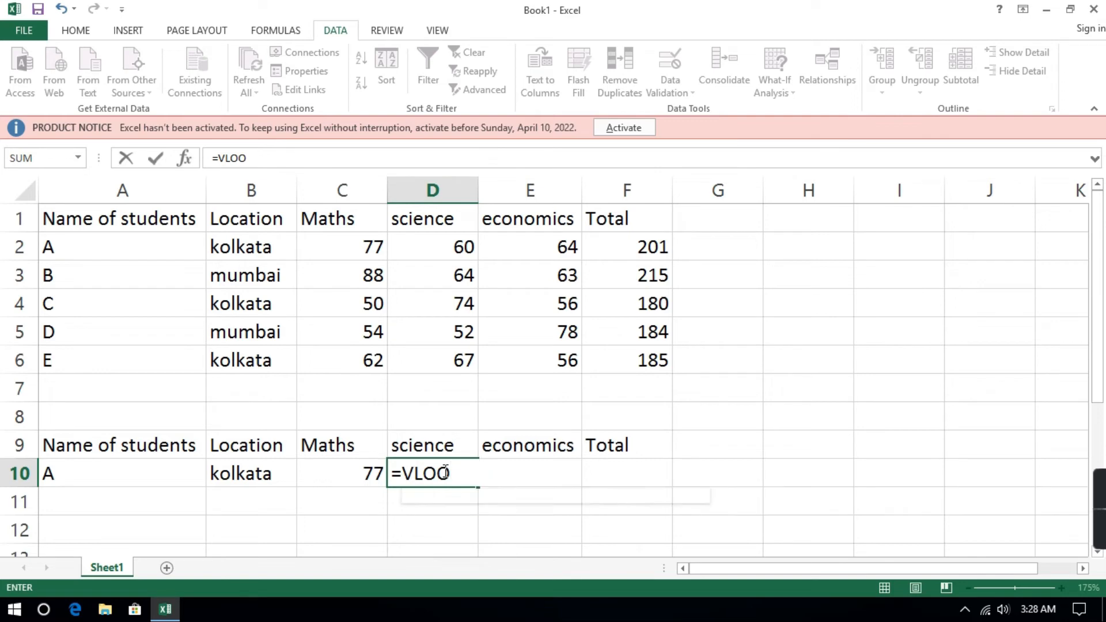
{"action": "key", "text": "Tab"}
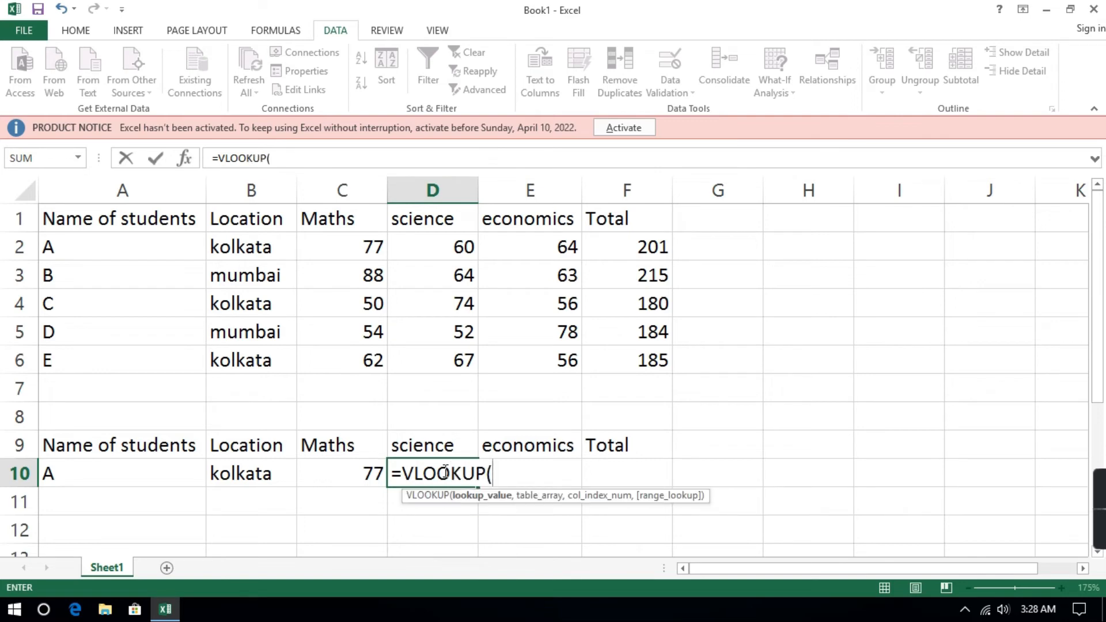
{"action": "left_click", "coordinate": [86, 478]}
{"action": "type", "text": ","}
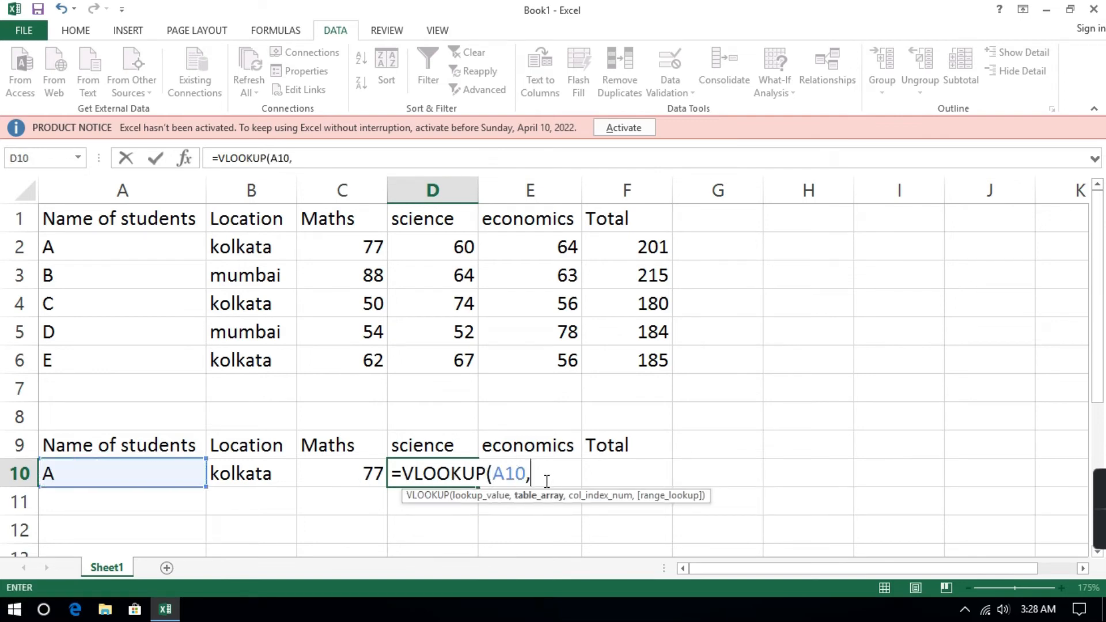
{"action": "left_click_drag", "start_coordinate": [85, 249], "coordinate": [655, 369]}
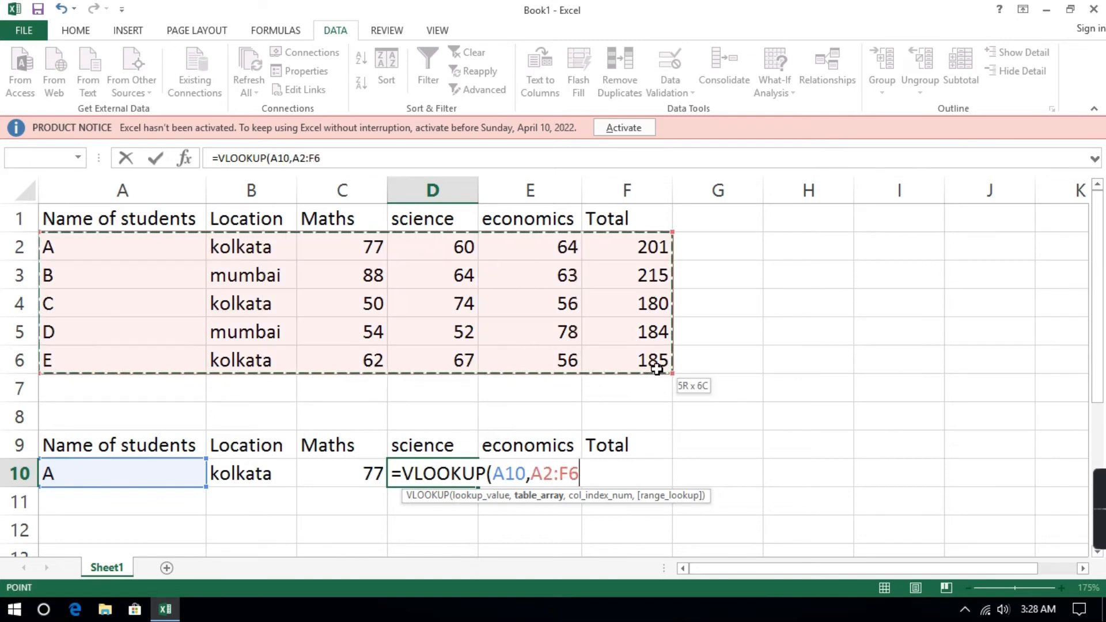
{"action": "type", "text": ","}
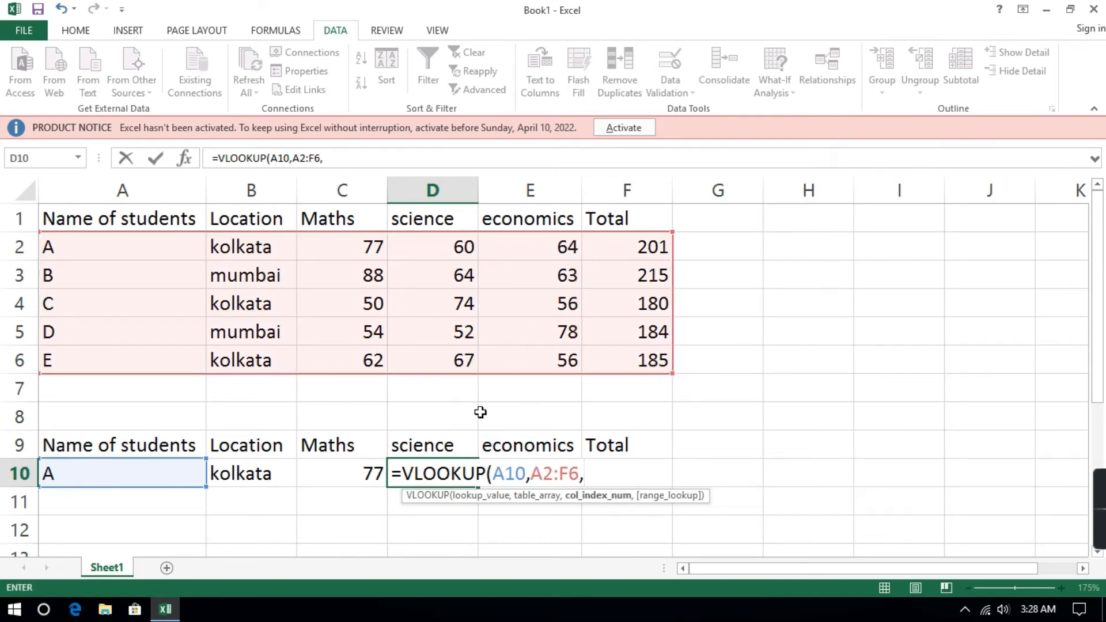
{"action": "type", "text": "4,"}
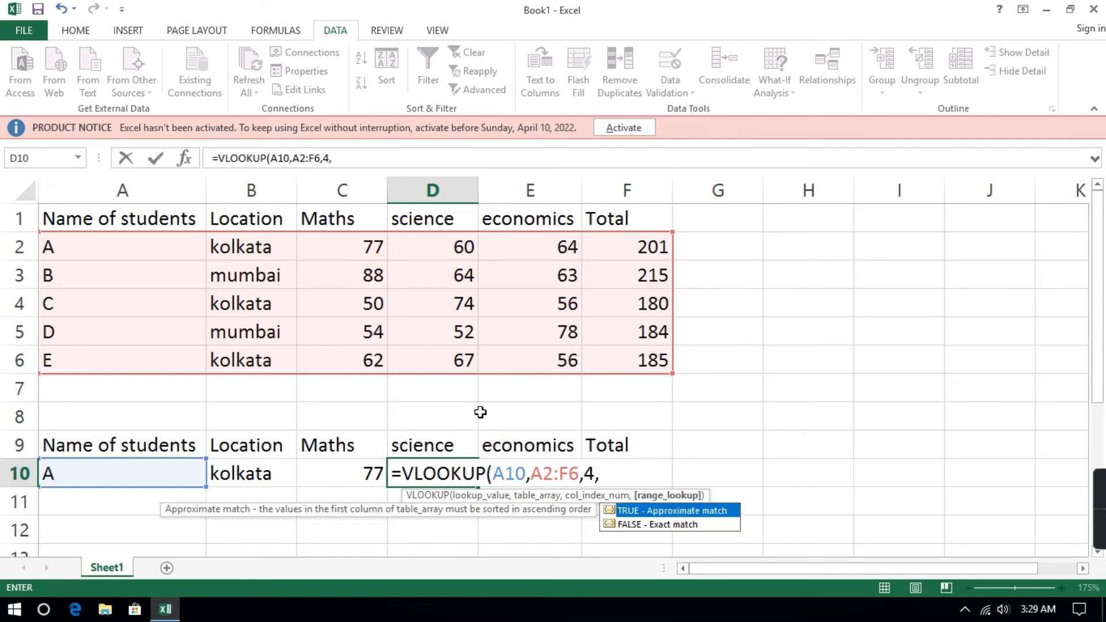
{"action": "type", "text": "0)"}
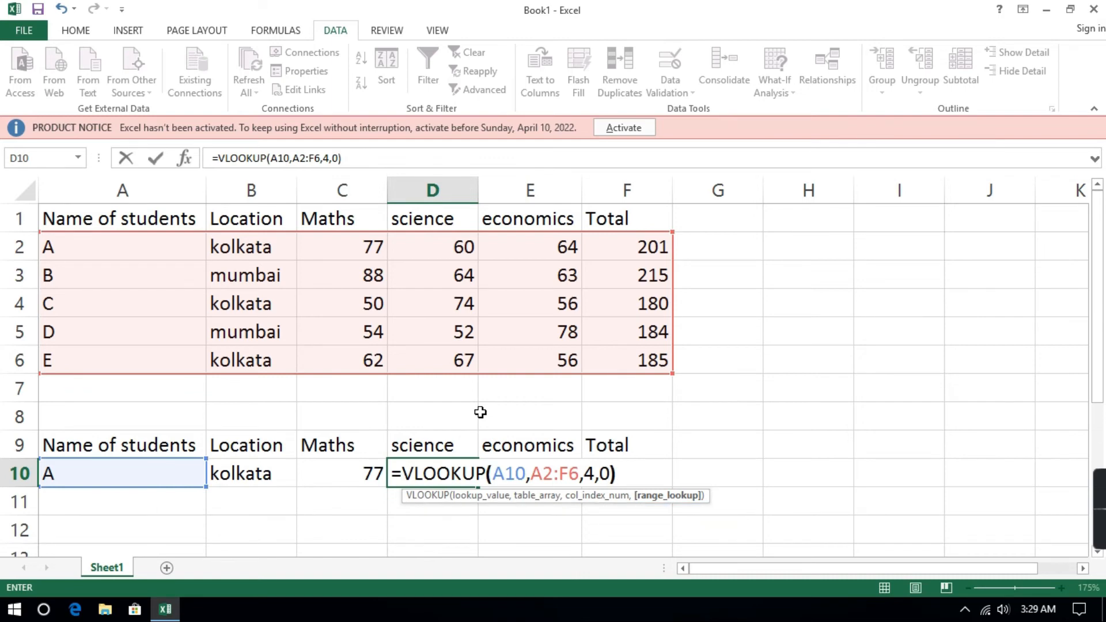
{"action": "key", "text": "Return"}
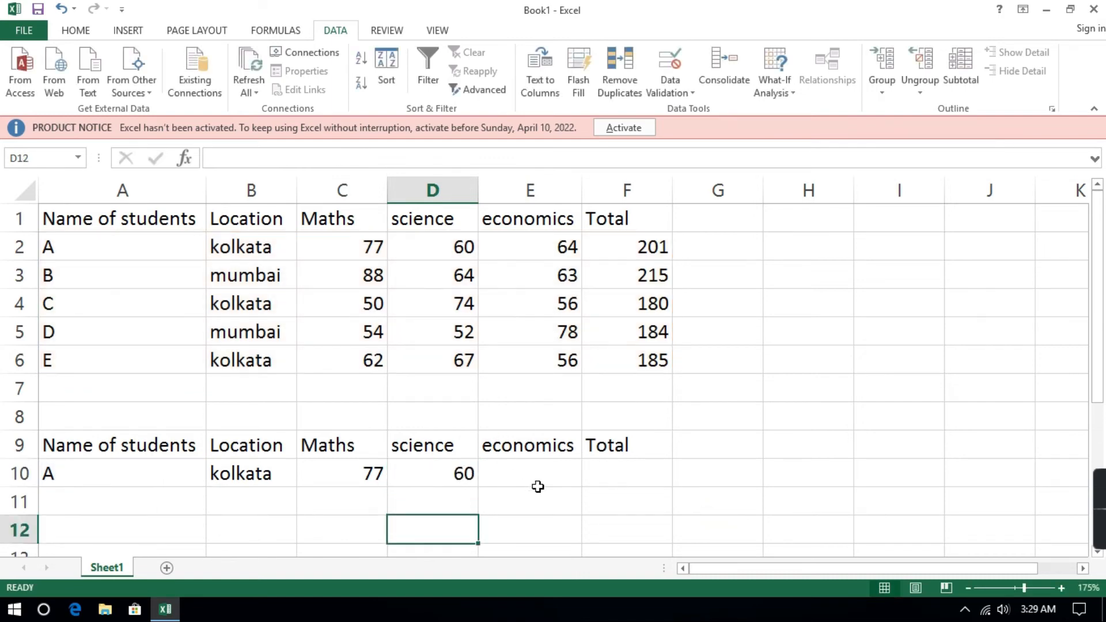
Look up the selected student's economics mark in E10 with the formula =VLOOKUP(A10,A2:F6,5,0).
{"action": "left_click", "coordinate": [527, 471]}
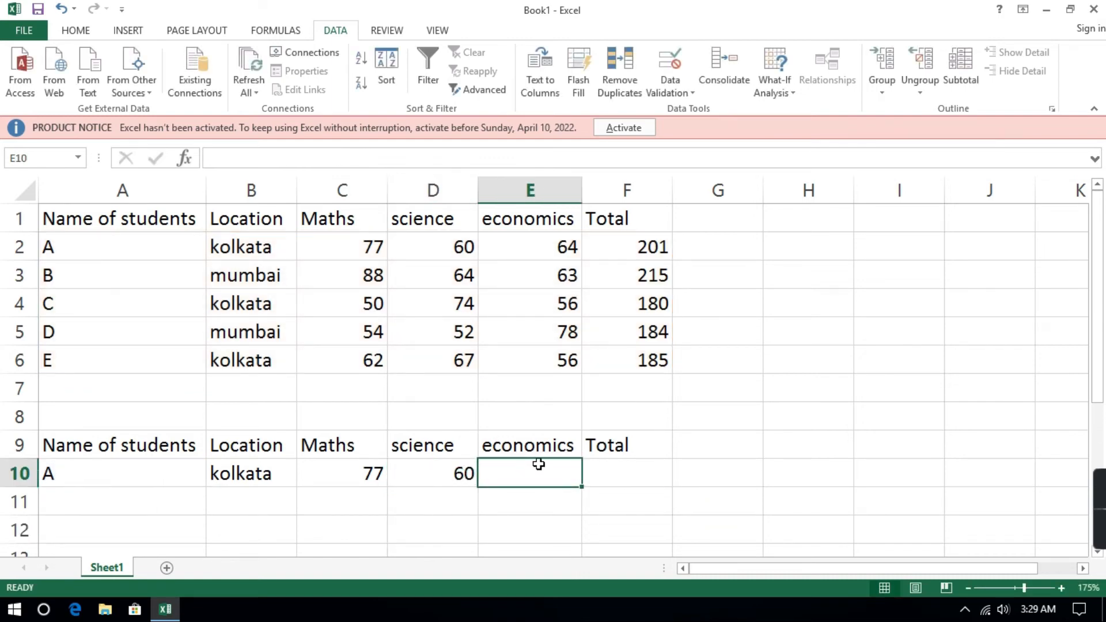
{"action": "type", "text": "=VL"}
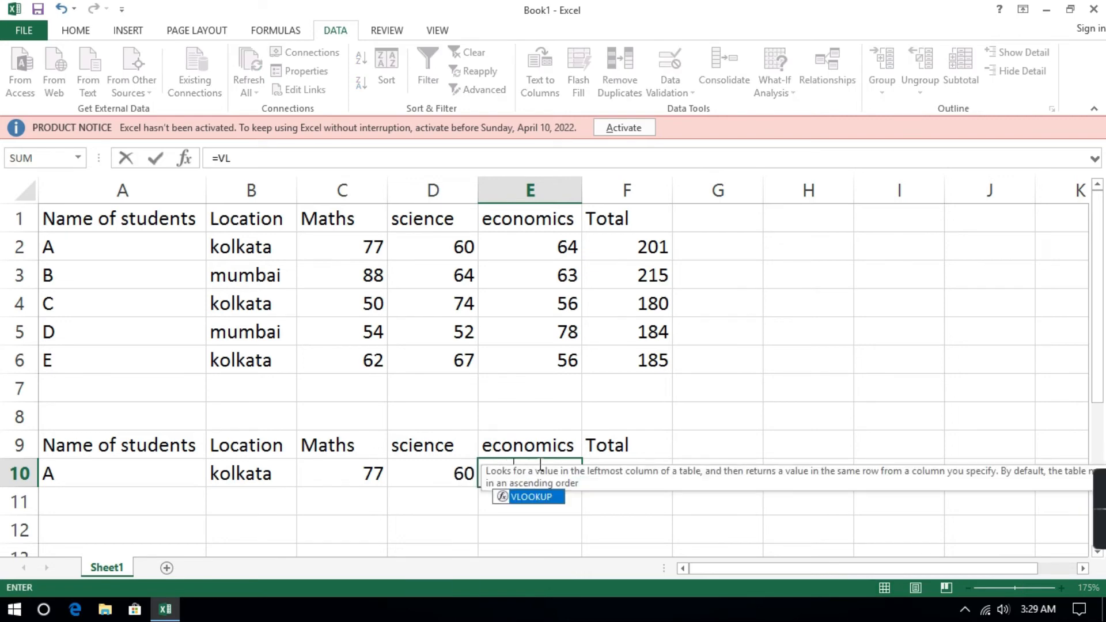
{"action": "key", "text": "Tab"}
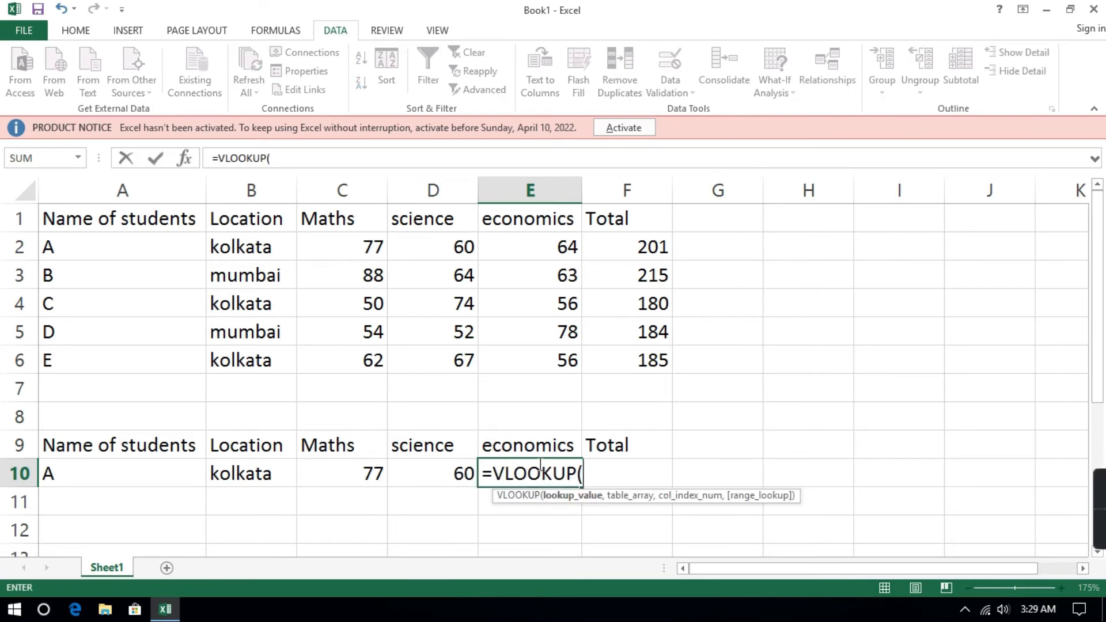
{"action": "left_click", "coordinate": [128, 480]}
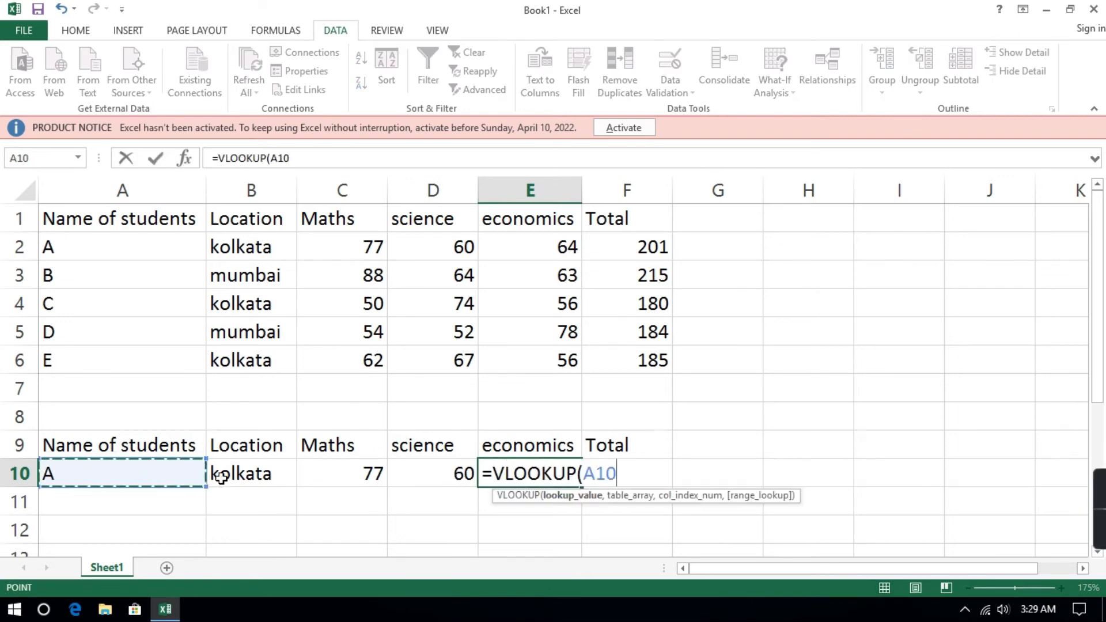
{"action": "type", "text": ","}
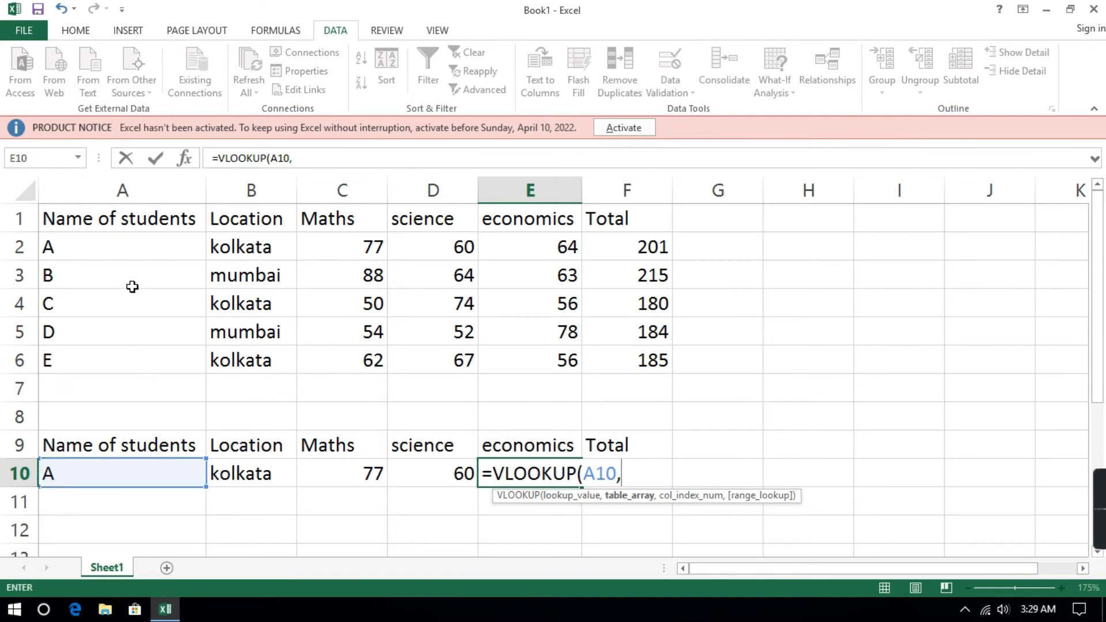
{"action": "left_click_drag", "start_coordinate": [144, 247], "coordinate": [663, 359]}
{"action": "type", "text": ","}
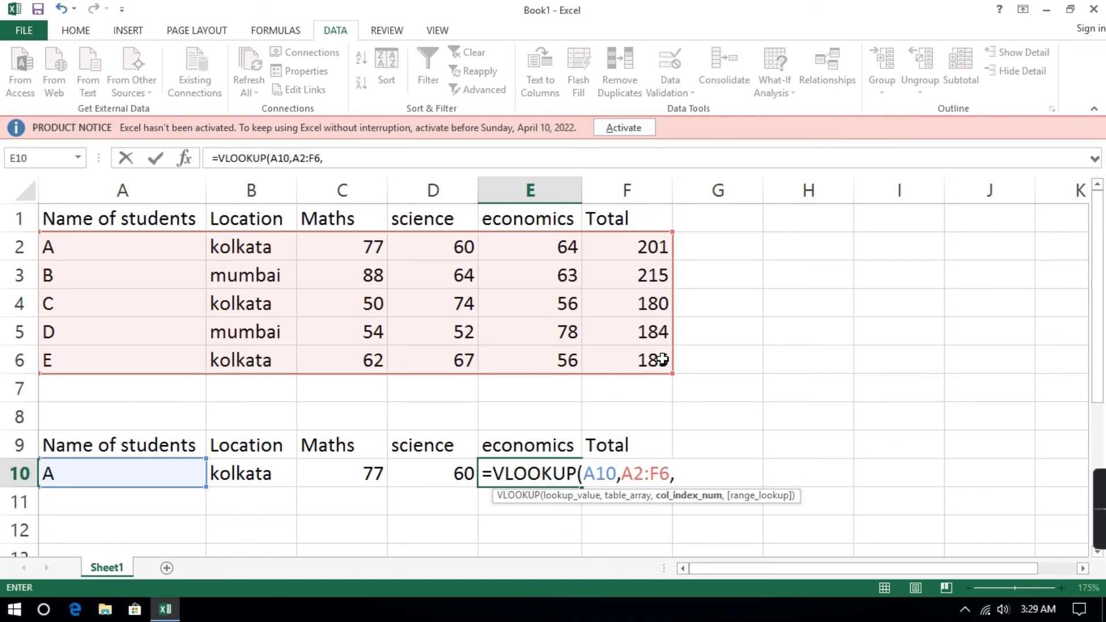
{"action": "type", "text": "5,0"}
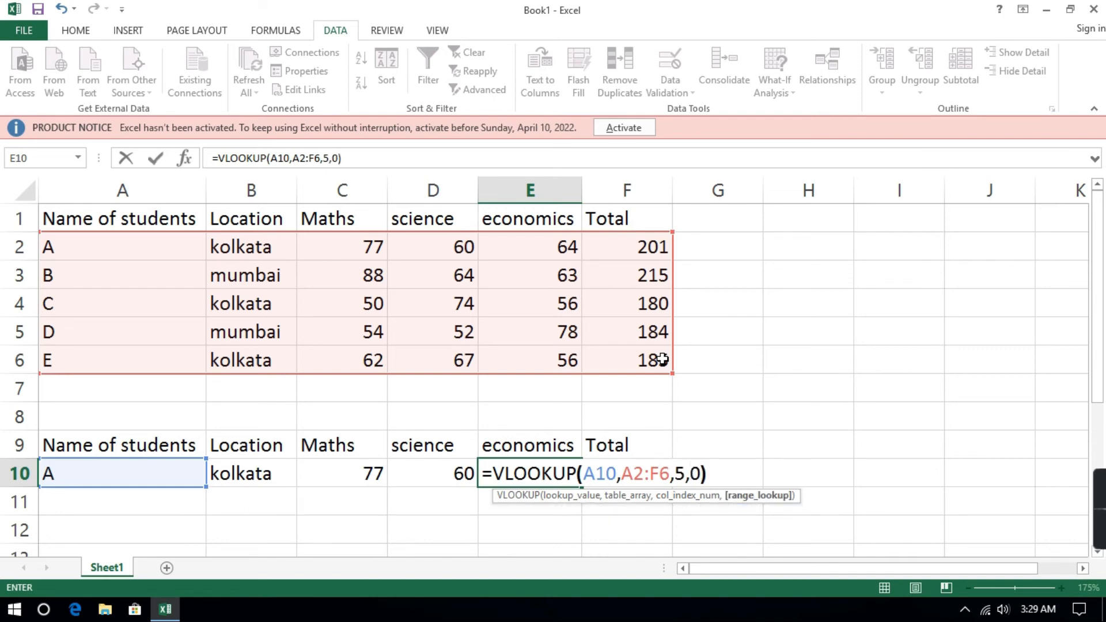
{"action": "key", "text": "Return"}
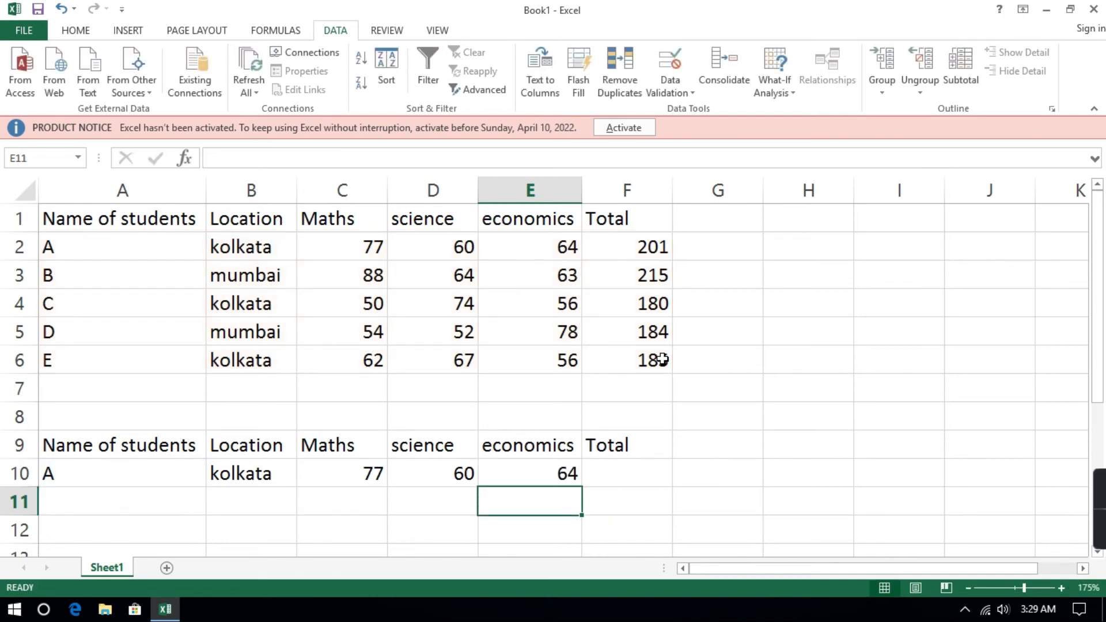
Look up the selected student's total in F10 with the formula =VLOOKUP(A10,A2:F6,6,0).
{"action": "left_click", "coordinate": [598, 464]}
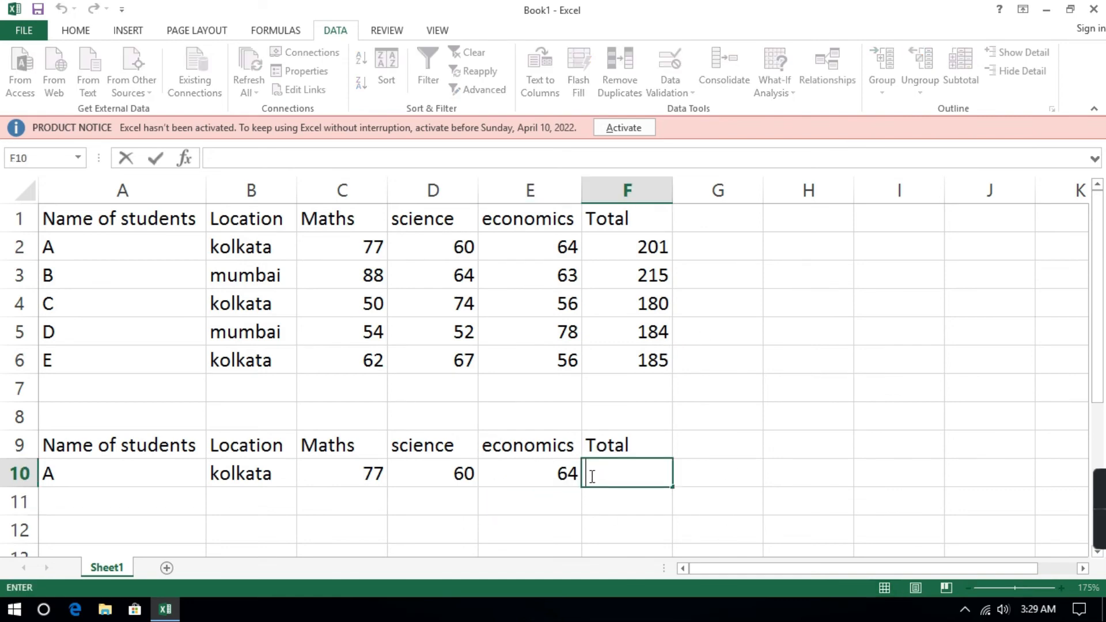
{"action": "type", "text": "=VLOO"}
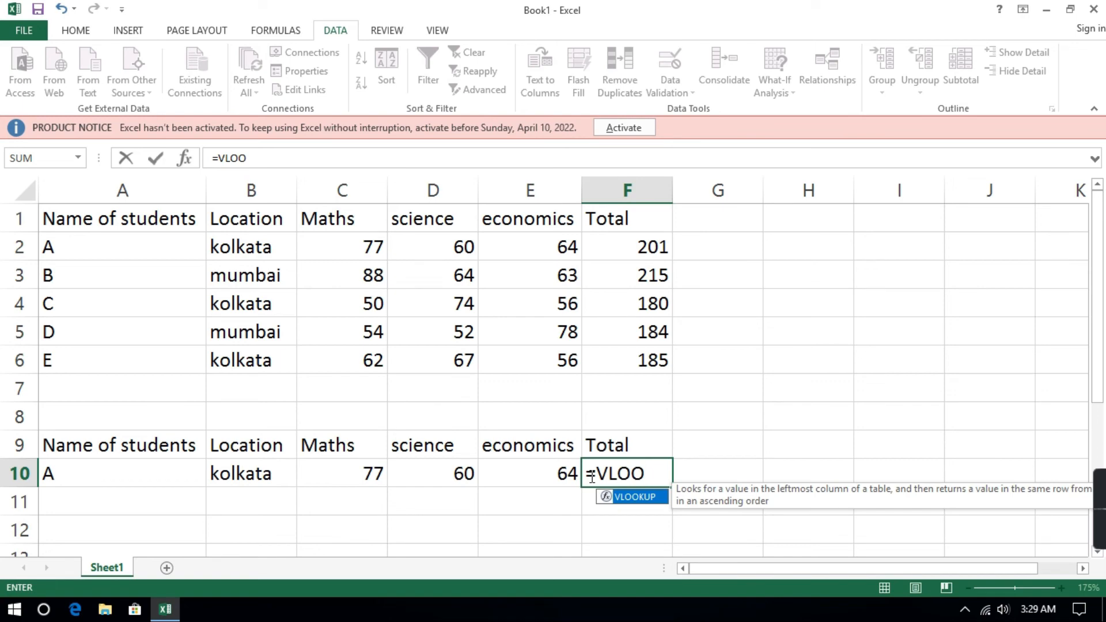
{"action": "key", "text": "Tab"}
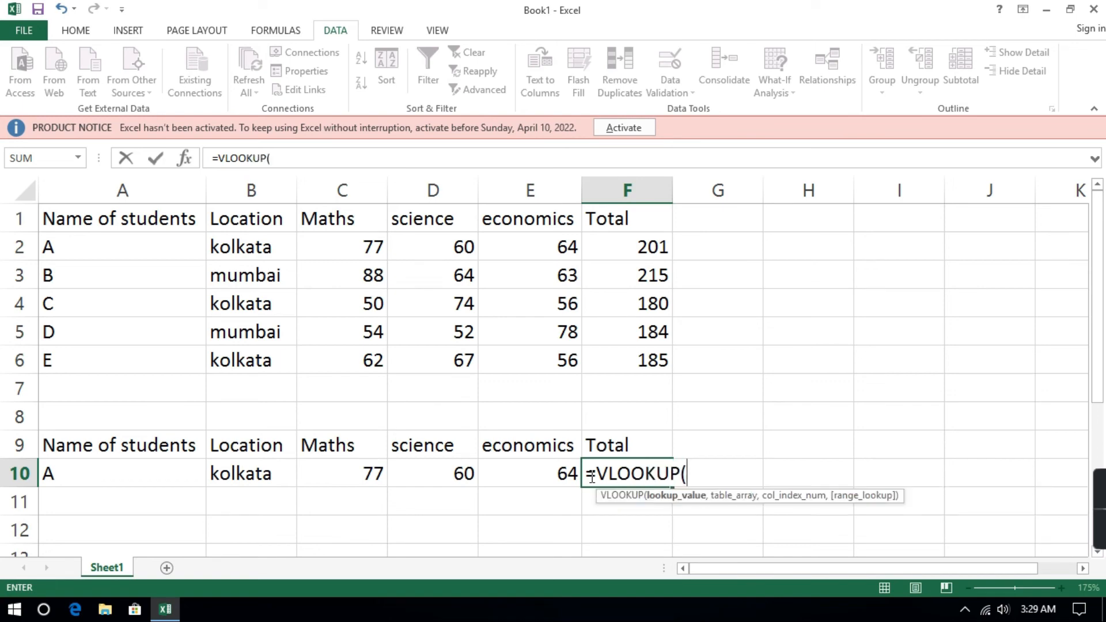
{"action": "left_click", "coordinate": [118, 480]}
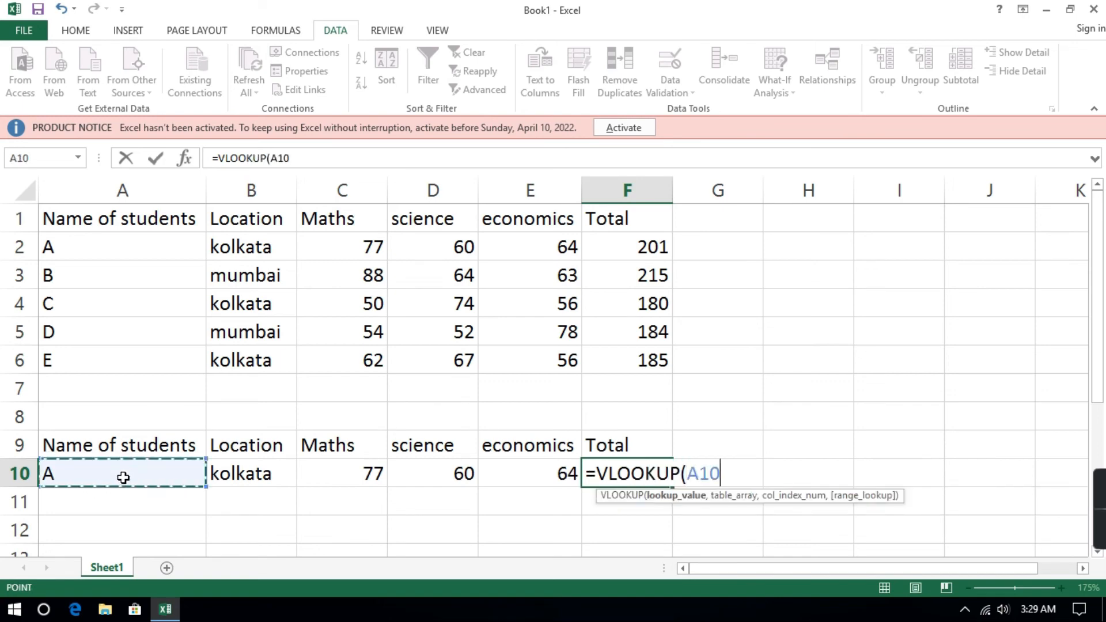
{"action": "type", "text": ","}
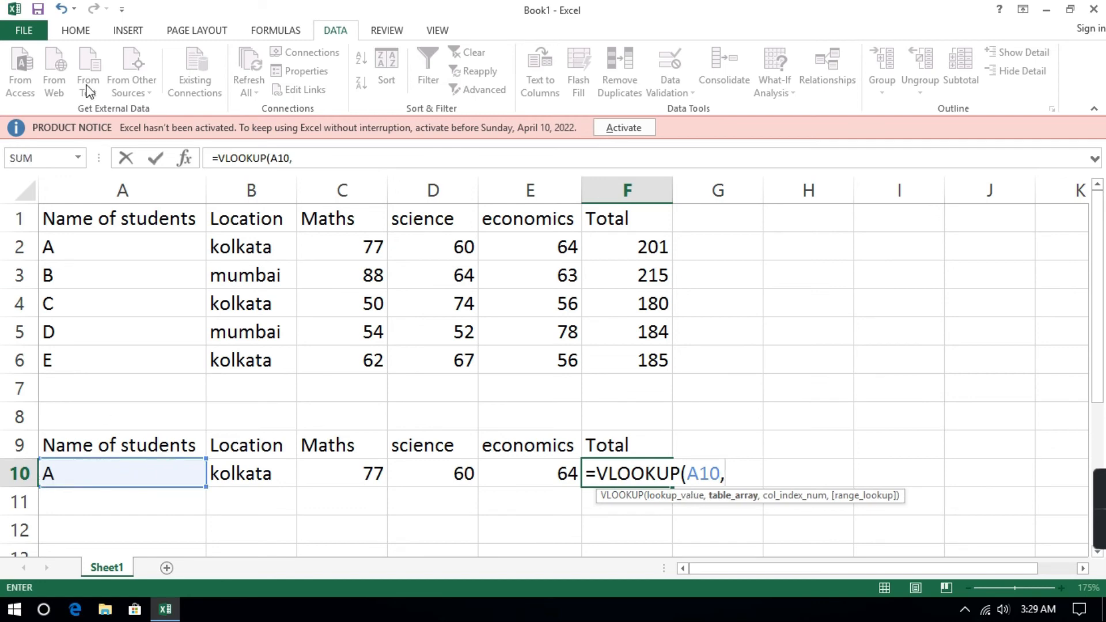
{"action": "left_click", "coordinate": [125, 250]}
{"action": "left_click_drag", "start_coordinate": [125, 251], "coordinate": [638, 382]}
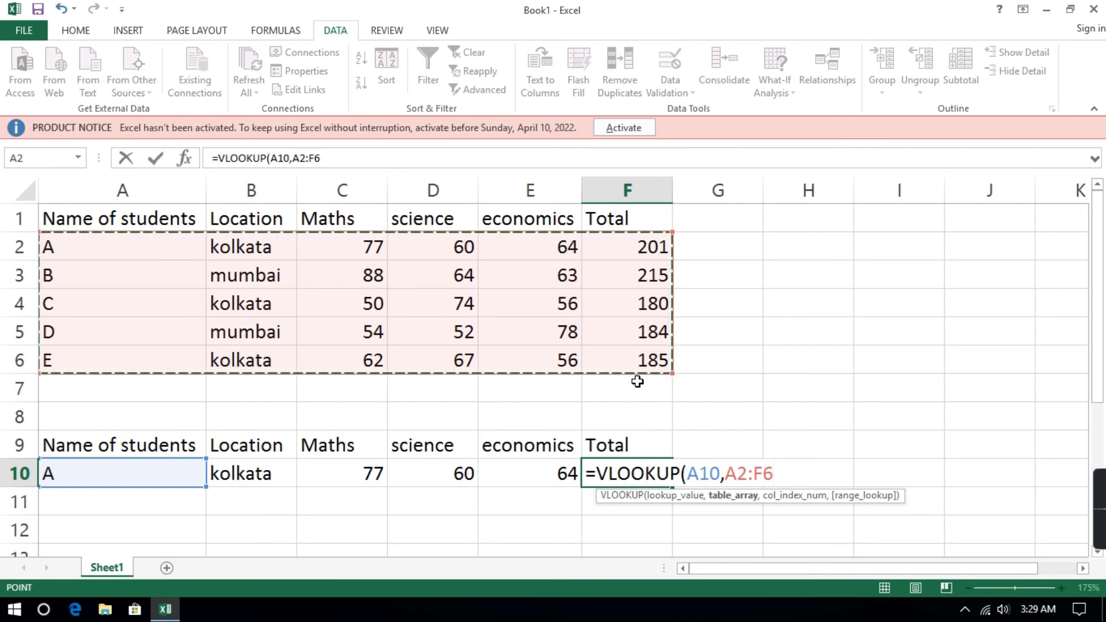
{"action": "type", "text": ",6,"}
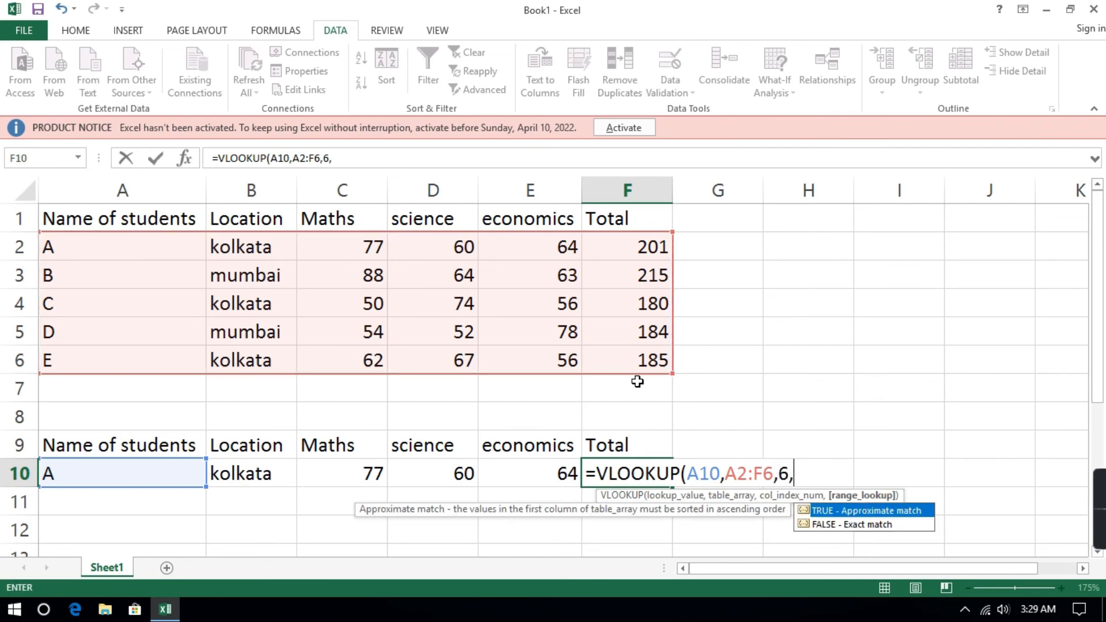
{"action": "type", "text": "00)"}
{"action": "key", "text": "Return"}
{"action": "key", "text": "Return"}
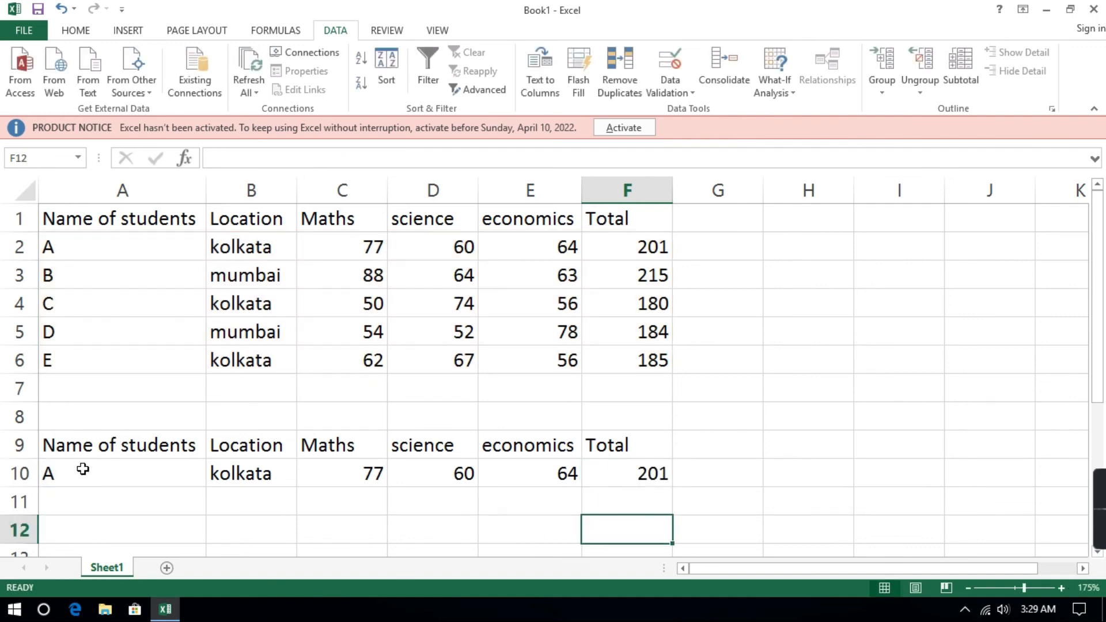
Highlight the lookup result cells B10:F10 with a yellow fill.
{"action": "left_click_drag", "start_coordinate": [231, 475], "coordinate": [625, 476]}
{"action": "left_click", "coordinate": [80, 33]}
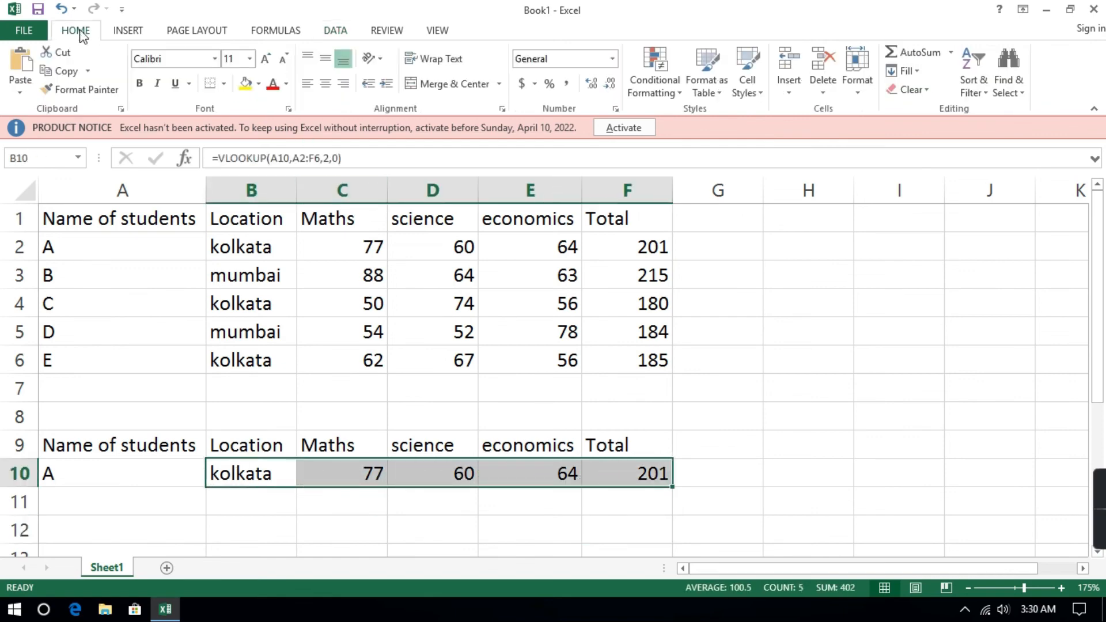
{"action": "left_click", "coordinate": [245, 84]}
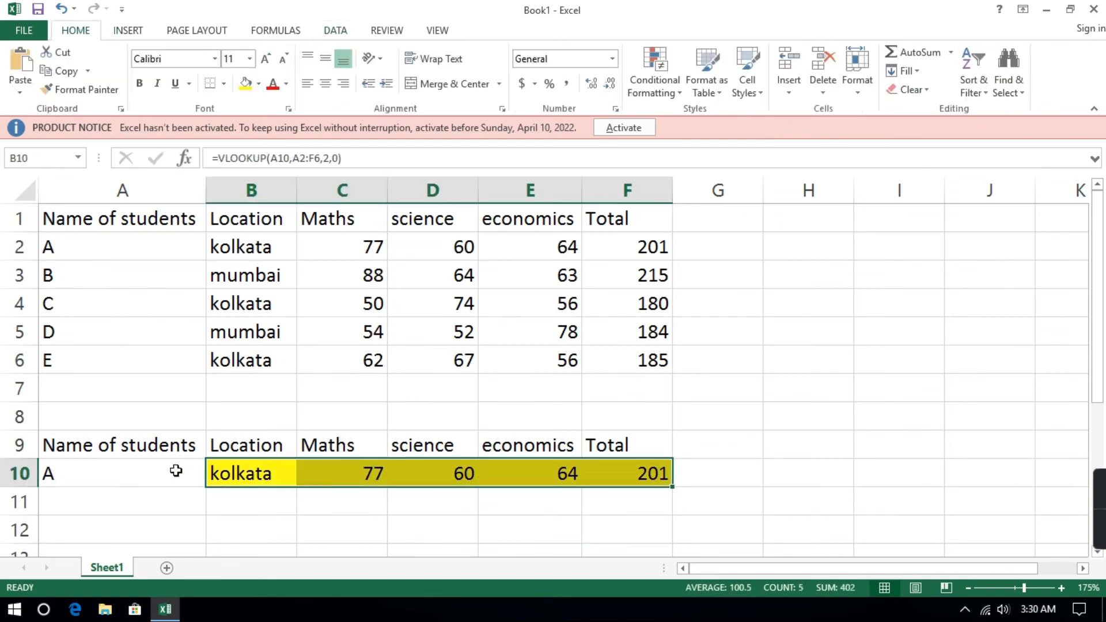
Test the lookup row by choosing student C, followed by student B, from the student list in A10.
{"action": "left_click", "coordinate": [143, 478]}
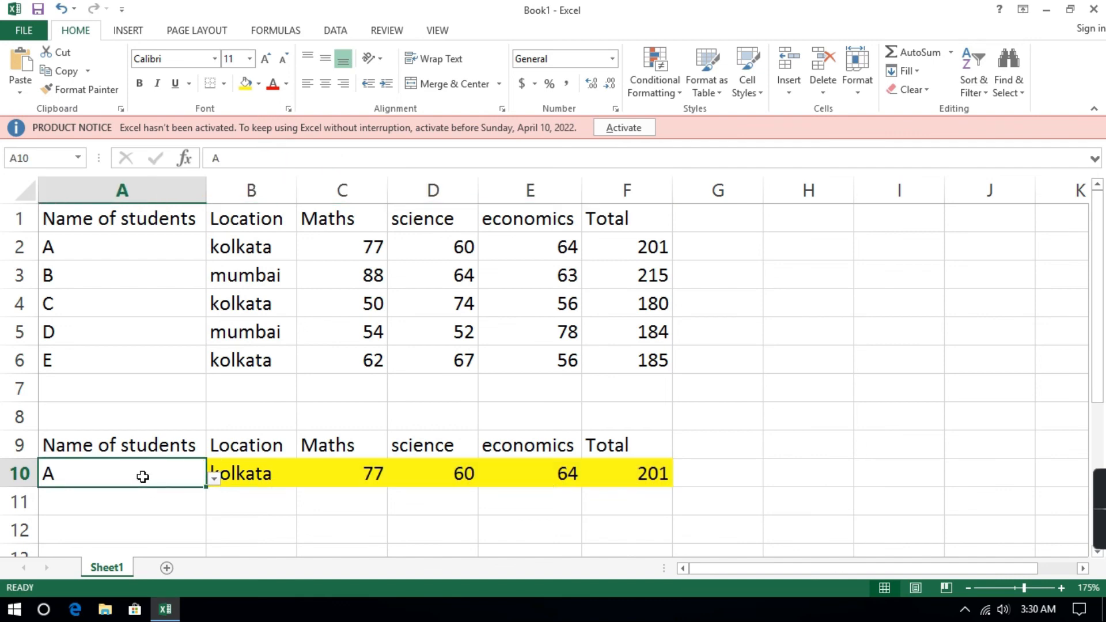
{"action": "left_click", "coordinate": [213, 479]}
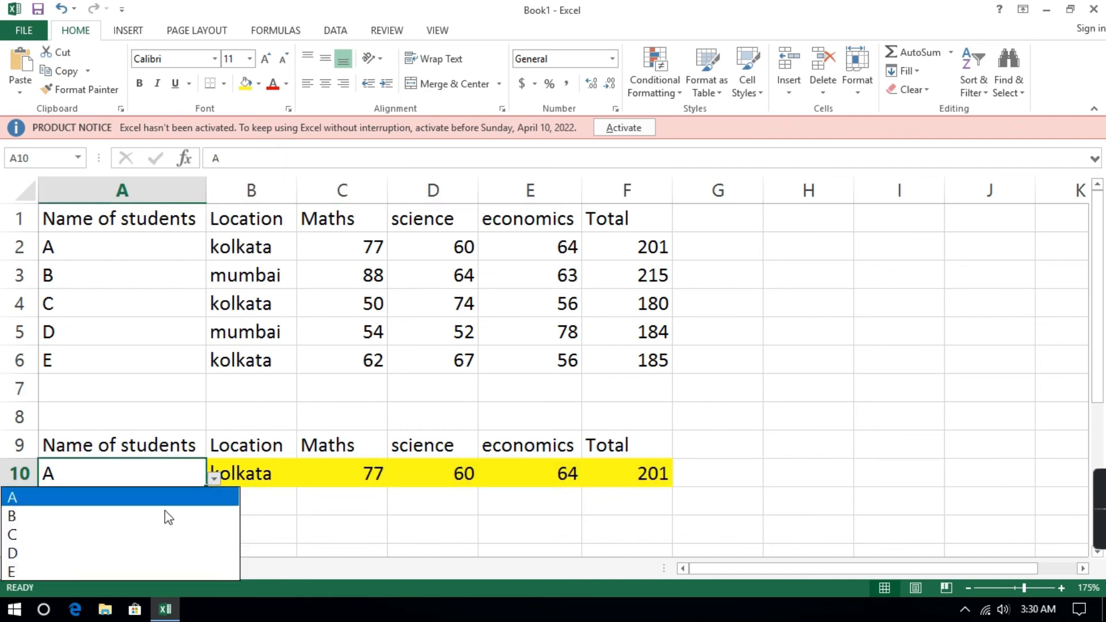
{"action": "left_click", "coordinate": [113, 536]}
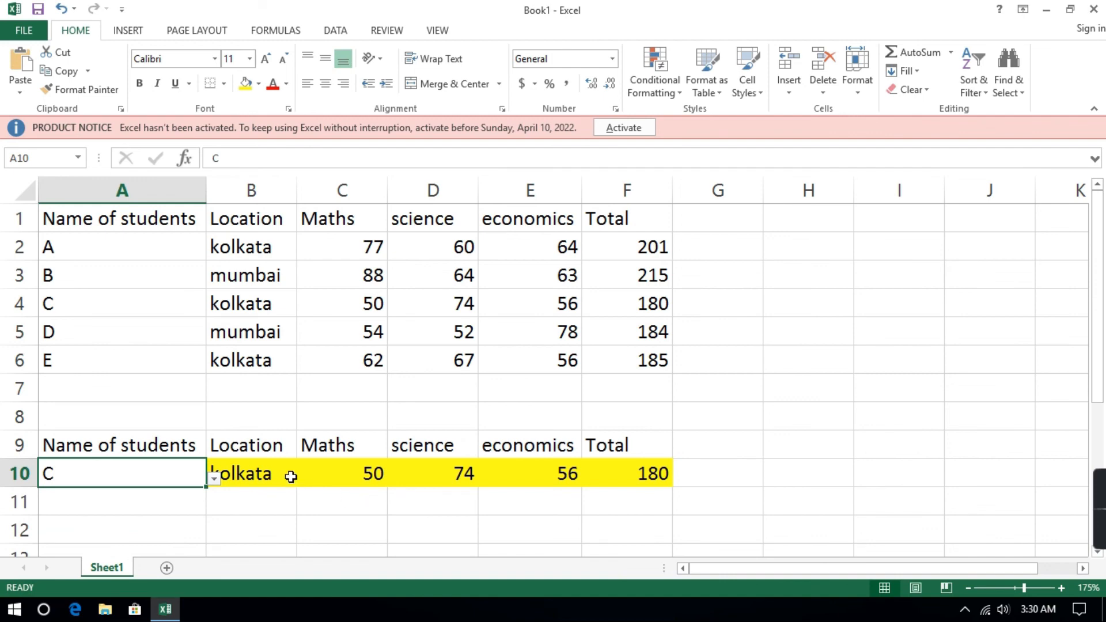
{"action": "left_click", "coordinate": [214, 479]}
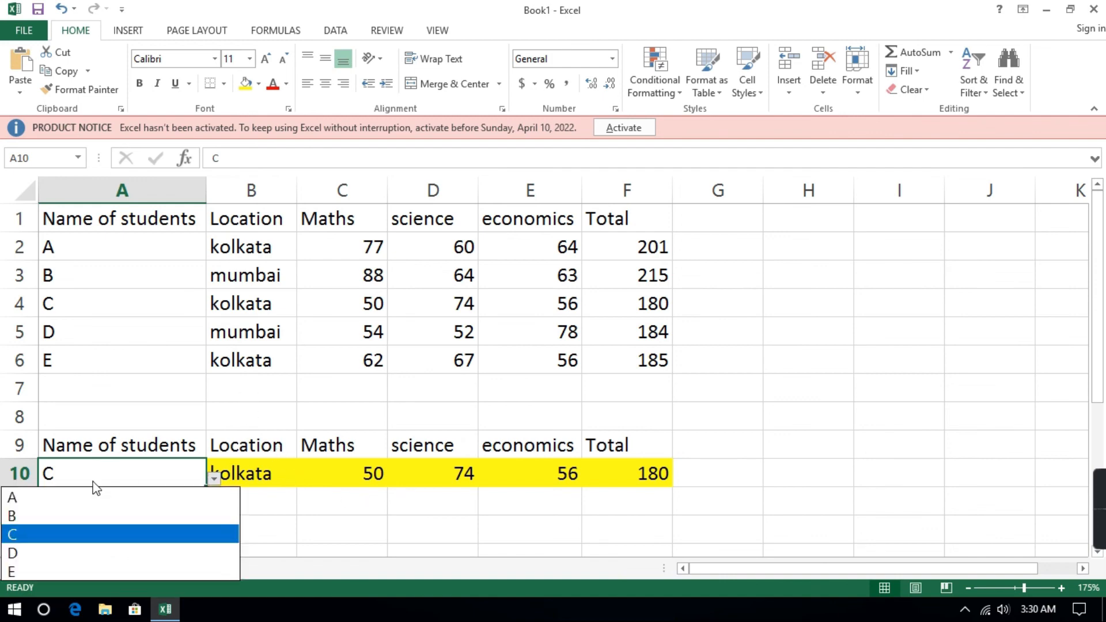
{"action": "left_click", "coordinate": [63, 518]}
{"action": "left_click", "coordinate": [300, 534]}
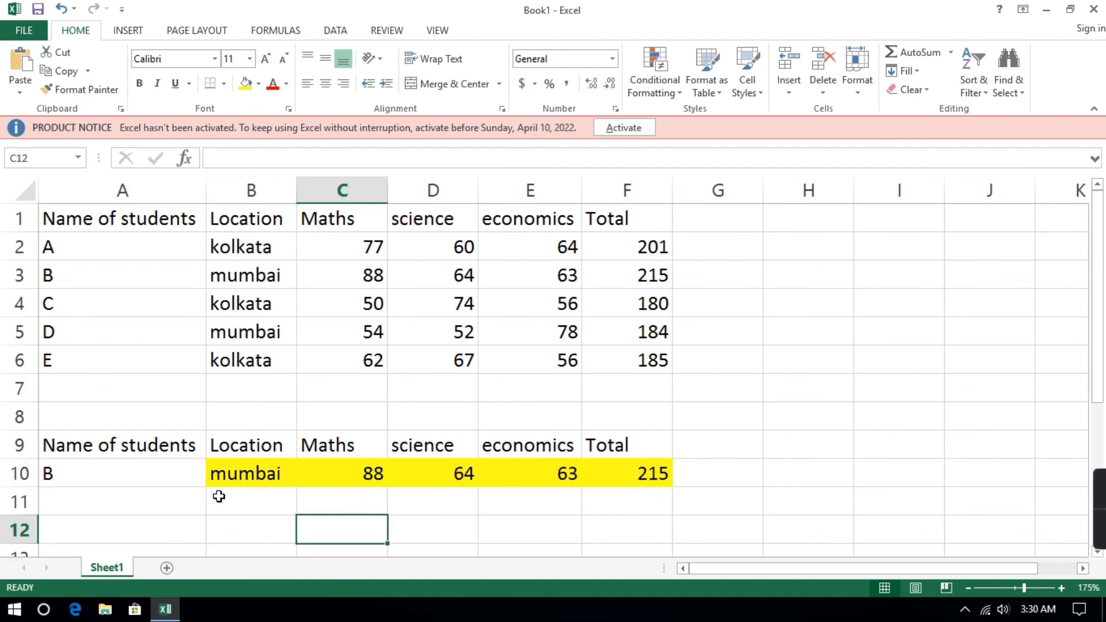
Choose student E from the list in A10 to update the lookup row.
{"action": "left_click", "coordinate": [185, 469]}
{"action": "left_click", "coordinate": [212, 480]}
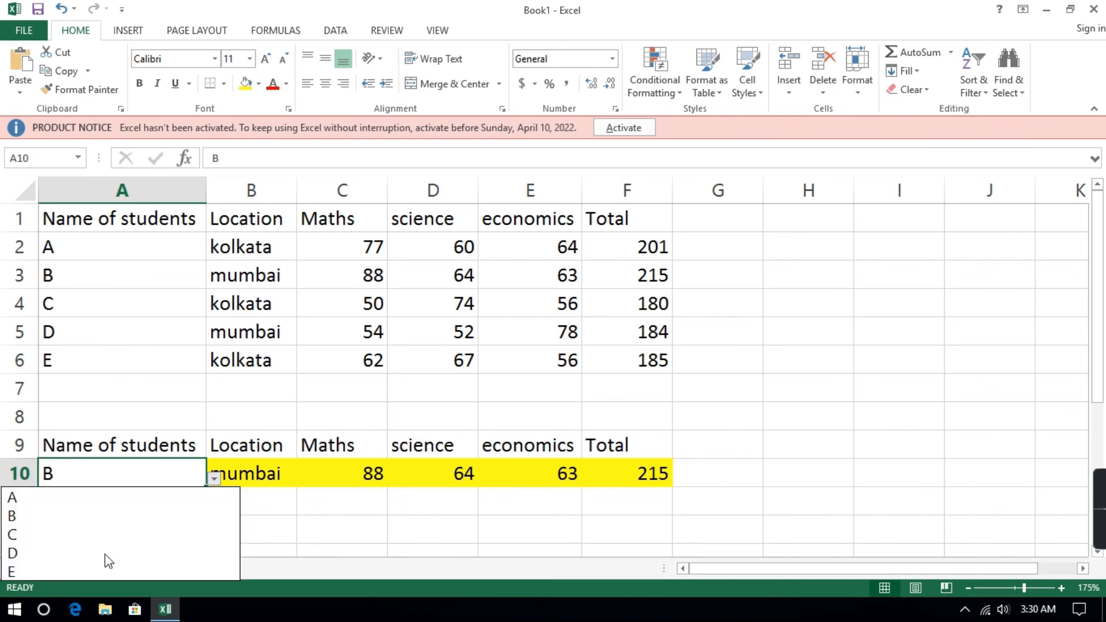
{"action": "left_click", "coordinate": [98, 571]}
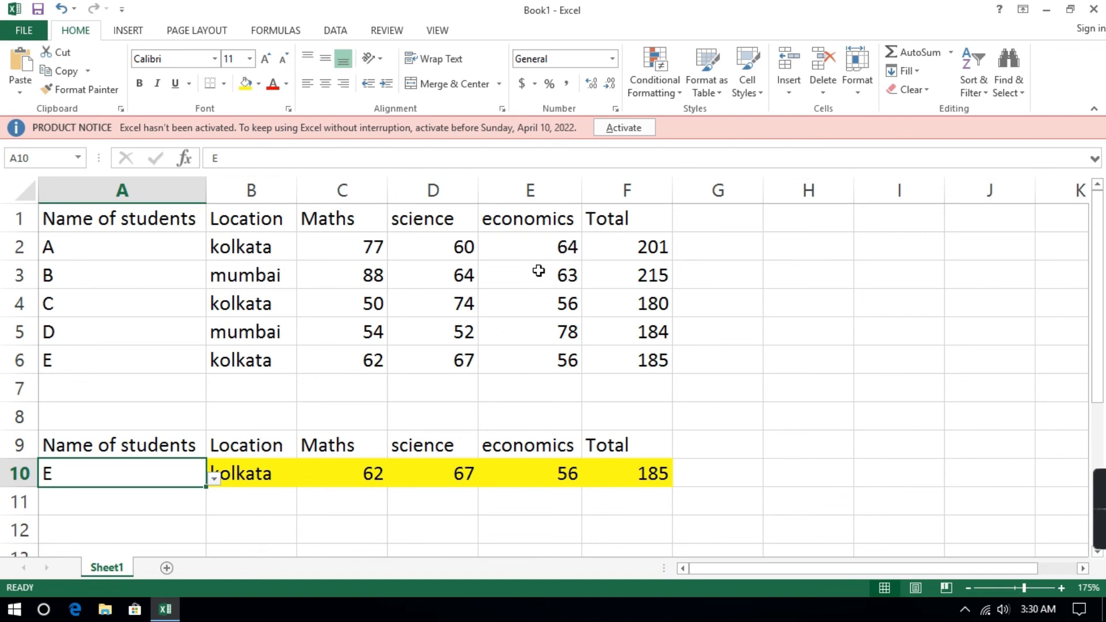
{"action": "left_click", "coordinate": [859, 325]}
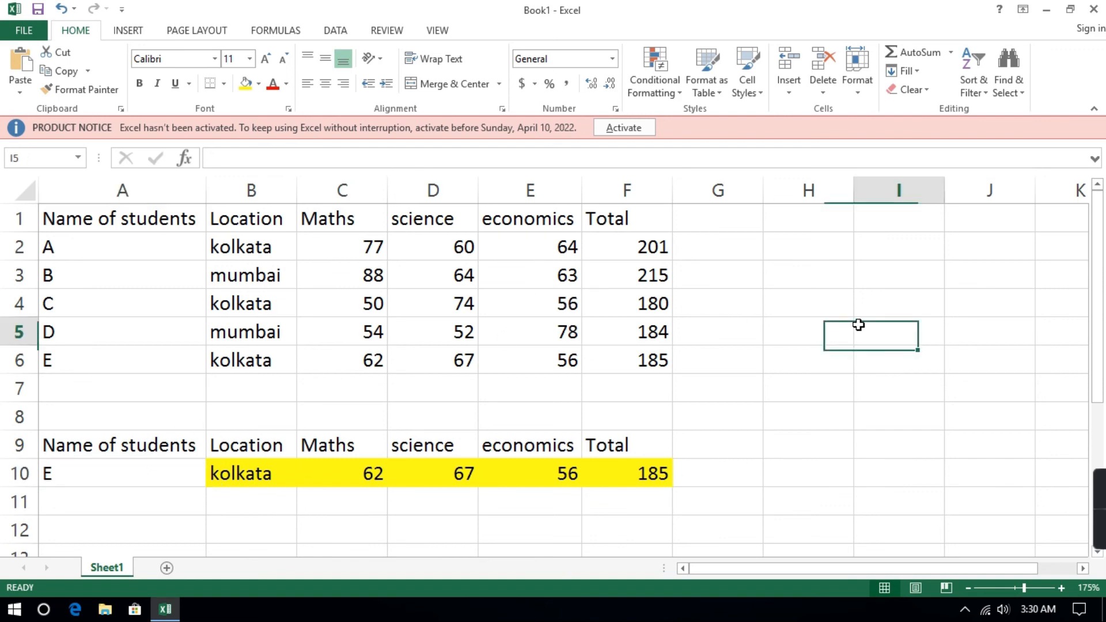